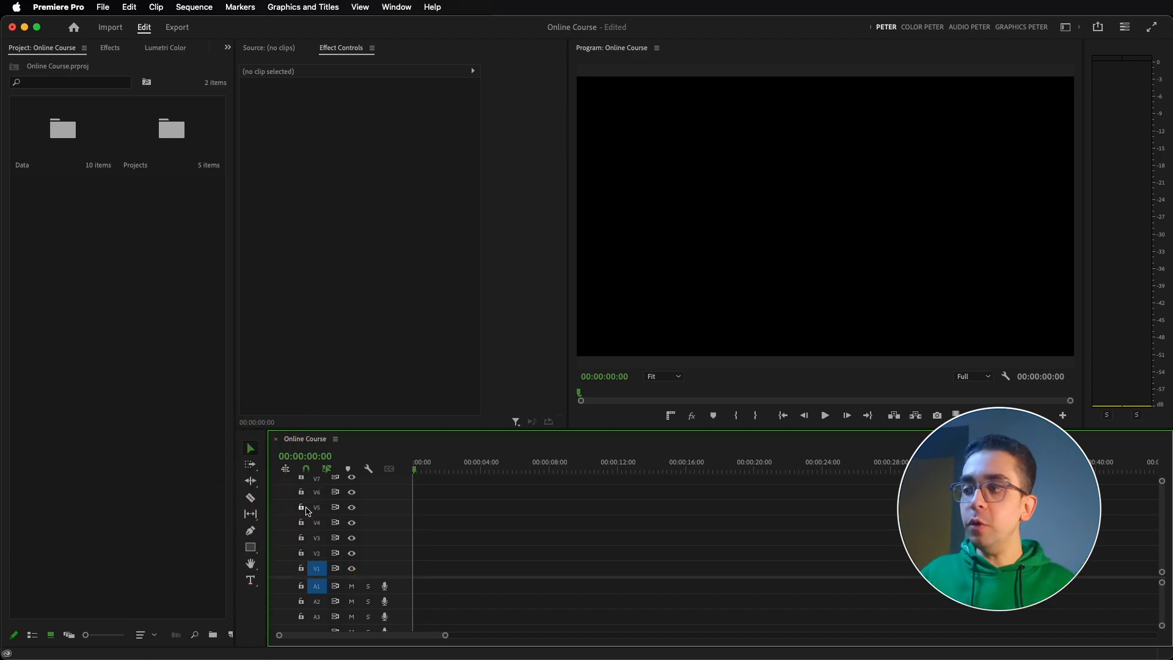
Step: Switch to Photoshop and create a new document from the HDTV 1080p film and video preset, 1920 x 1080 px
click(301, 654)
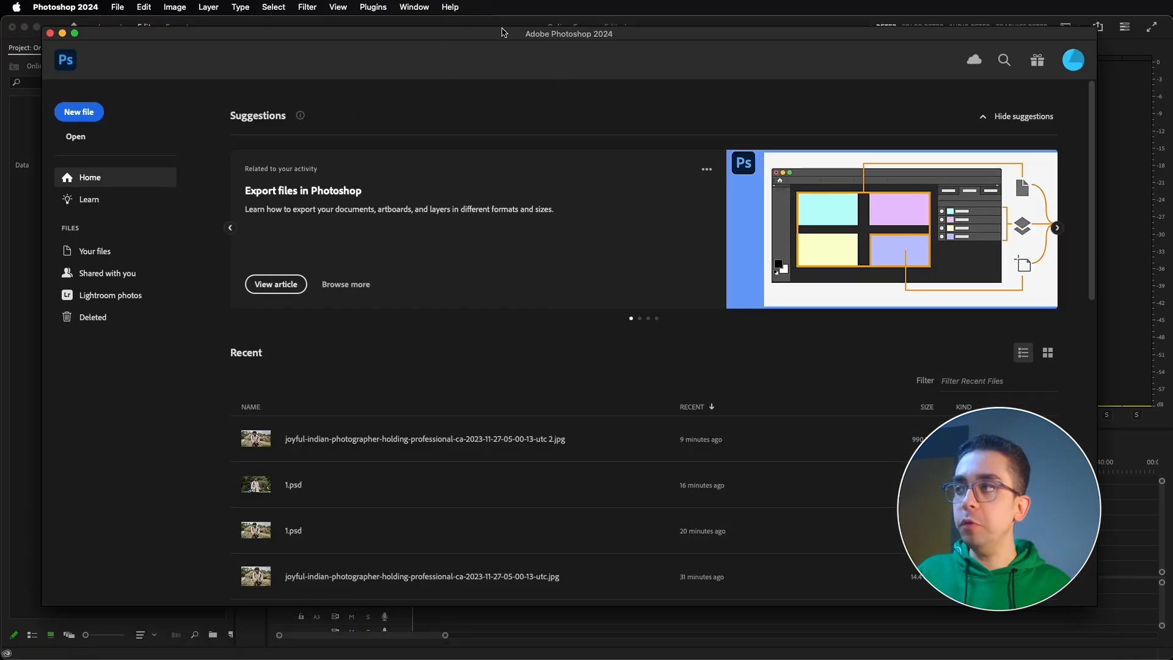
drag(502, 31, 492, 32)
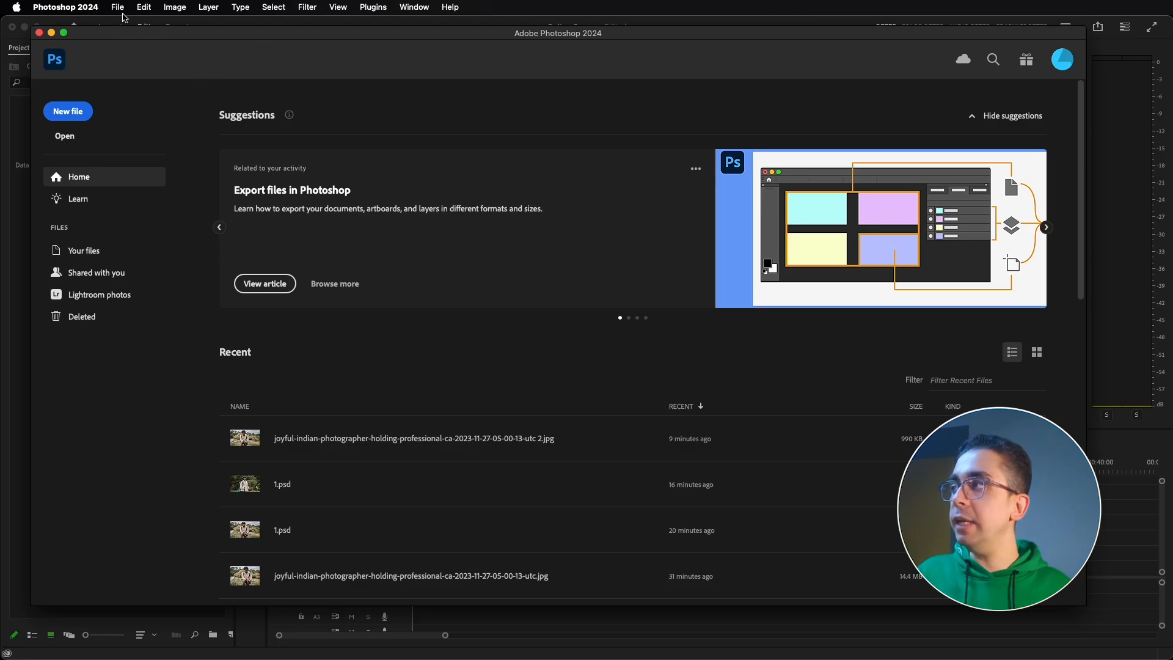
click(118, 7)
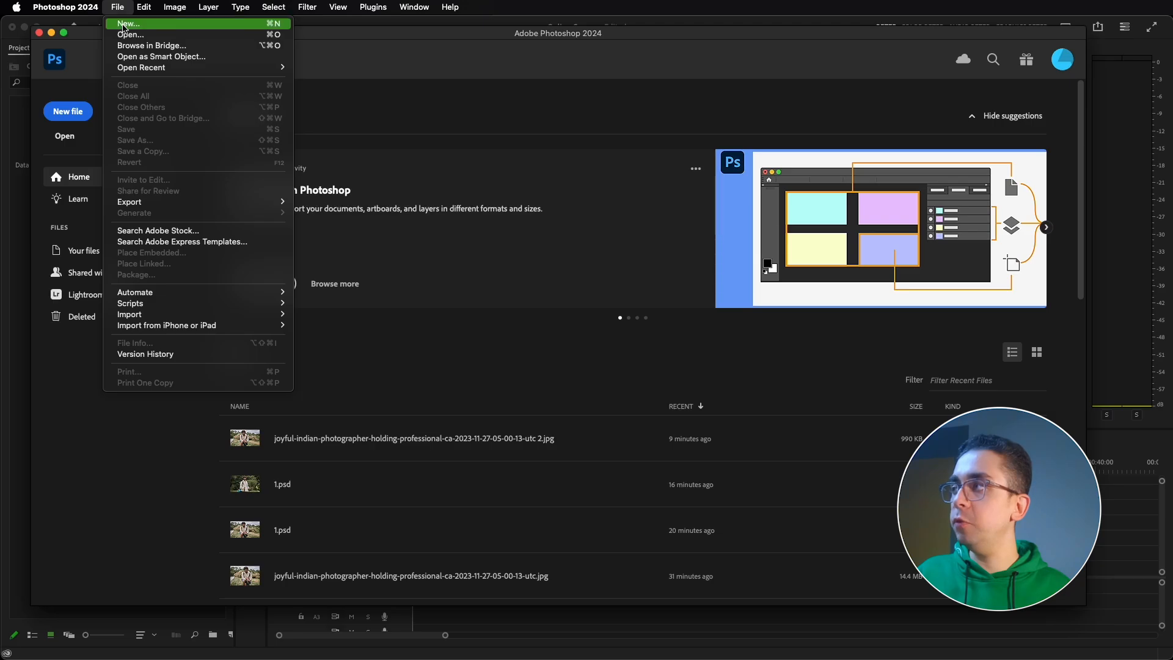
click(129, 23)
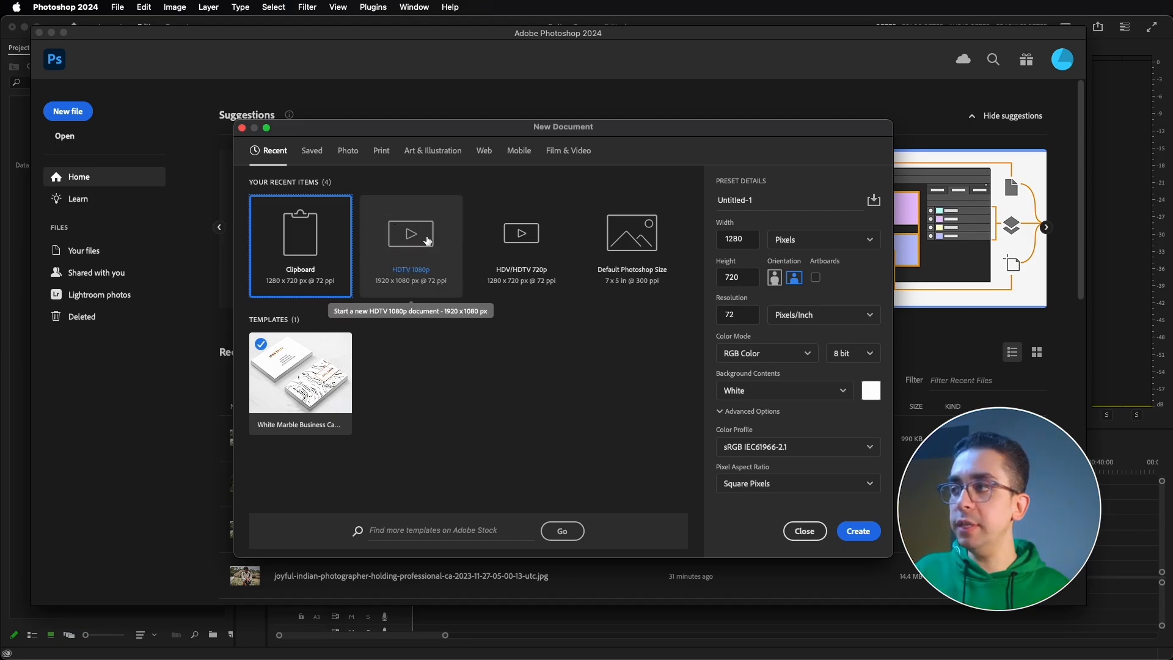
click(577, 154)
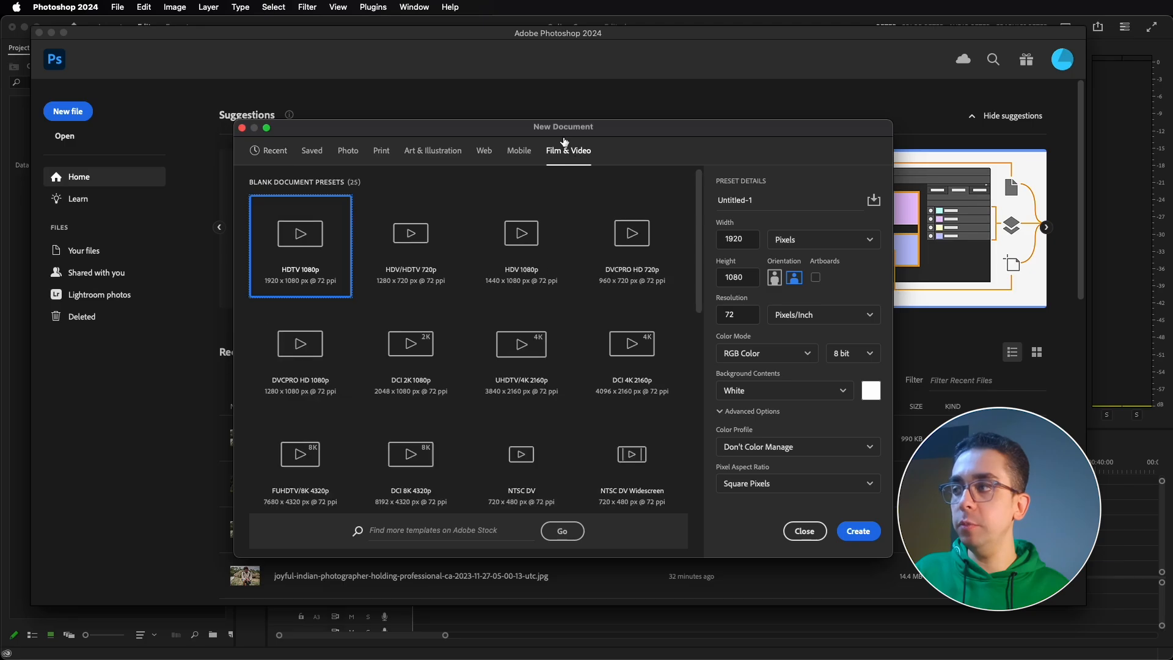
double_click(292, 249)
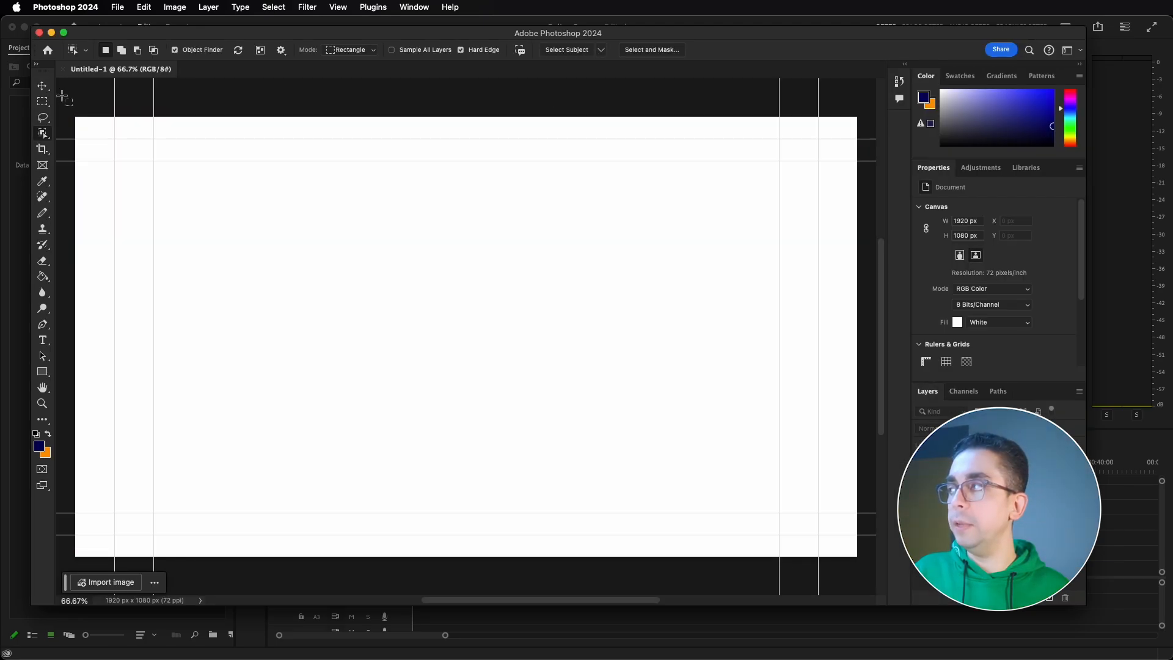
Step: Place the joyful-indian-photographer JPEG from the Photos folder into the new document
click(43, 86)
mouse_move(893, 657)
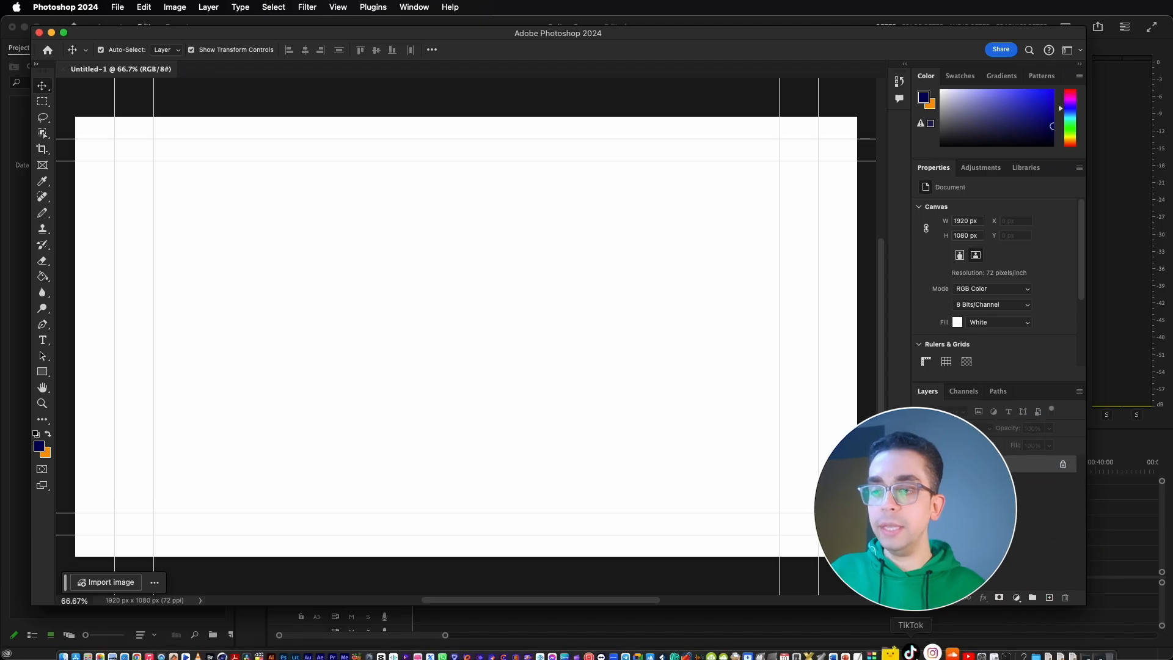
click(1017, 653)
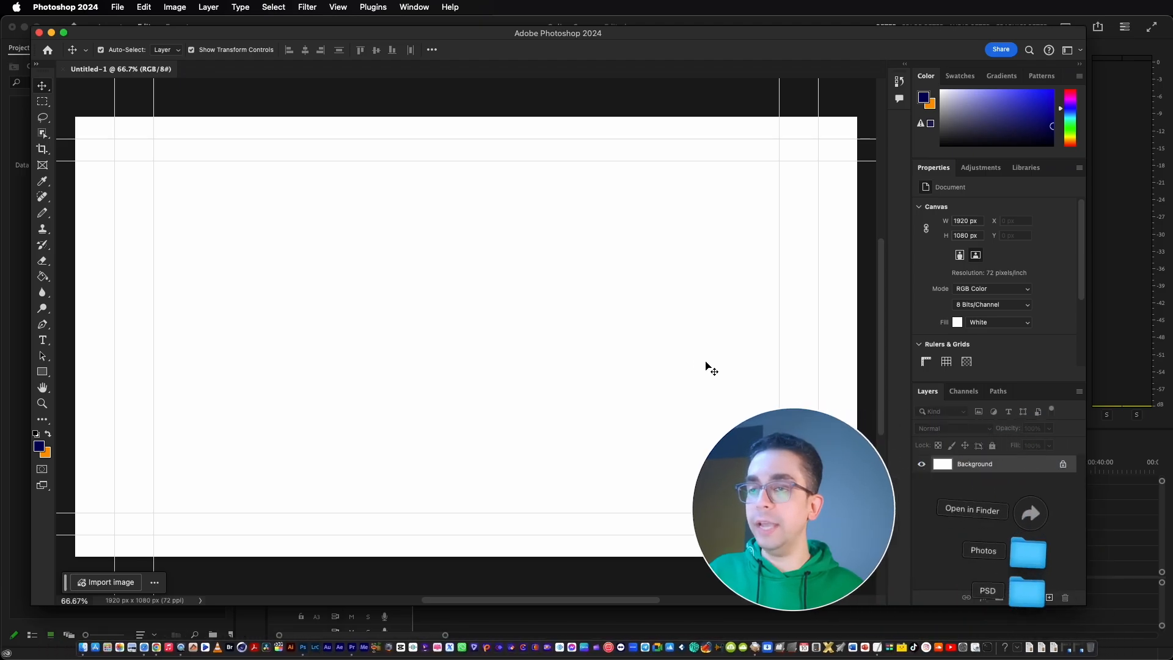
click(1029, 513)
double_click(489, 115)
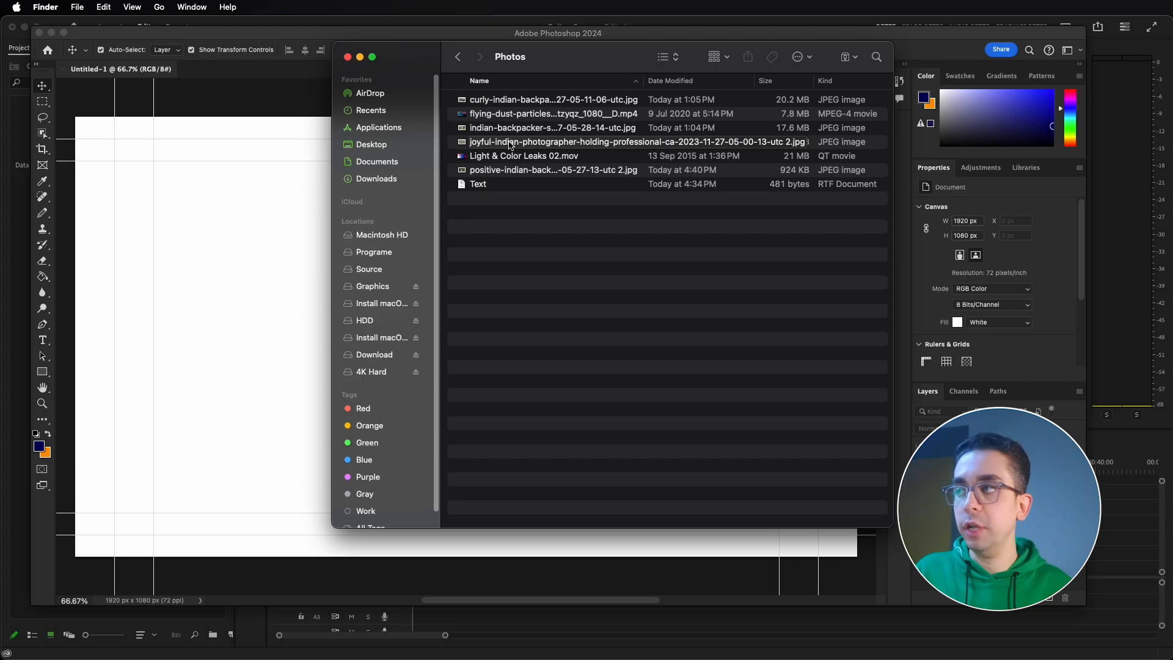
click(510, 142)
key(space)
key(space)
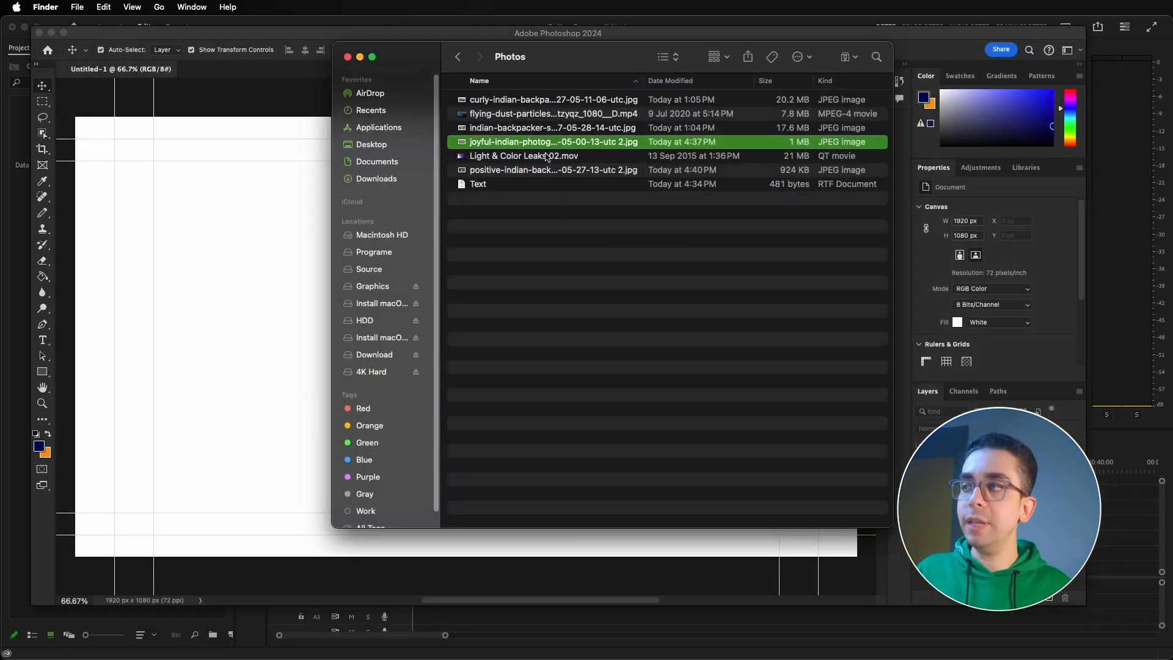
drag(525, 146, 435, 331)
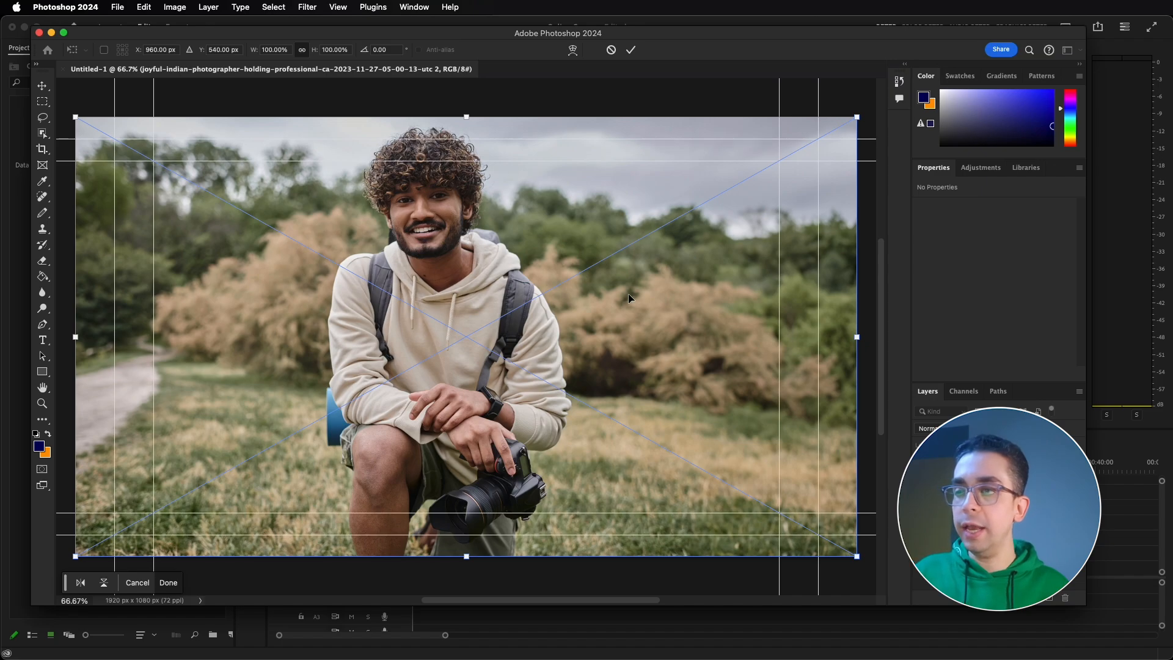
Step: Commit the placed photo, delete the white Background layer and convert the photo's smart object into a regular pixel layer
click(977, 482)
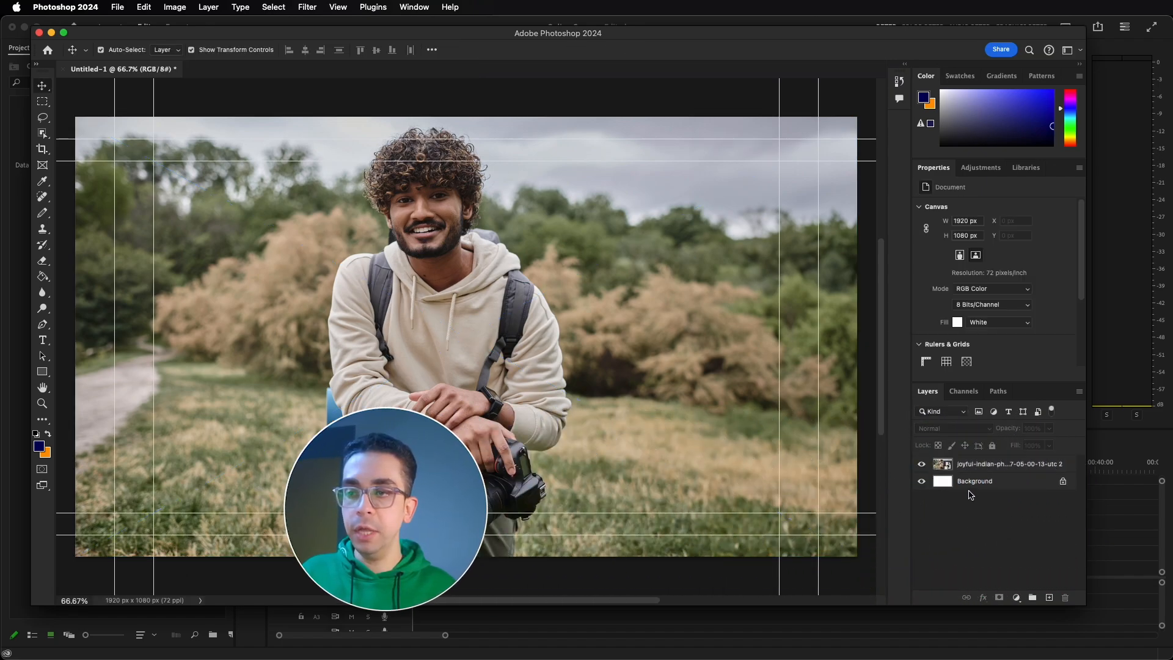
click(1063, 599)
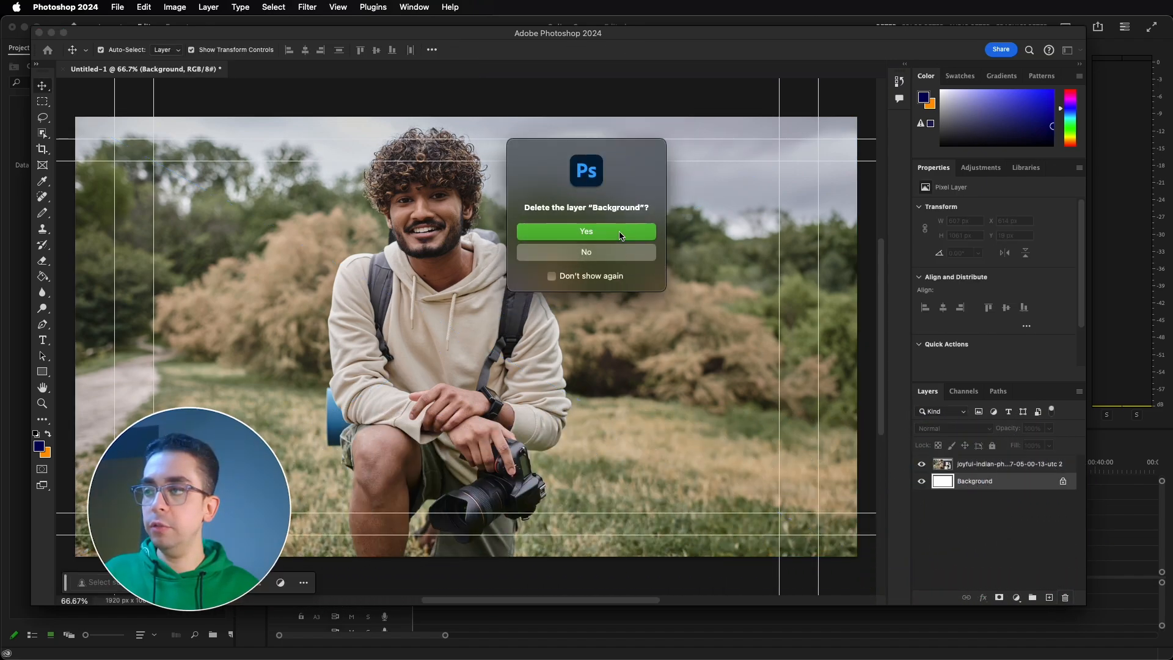
click(621, 232)
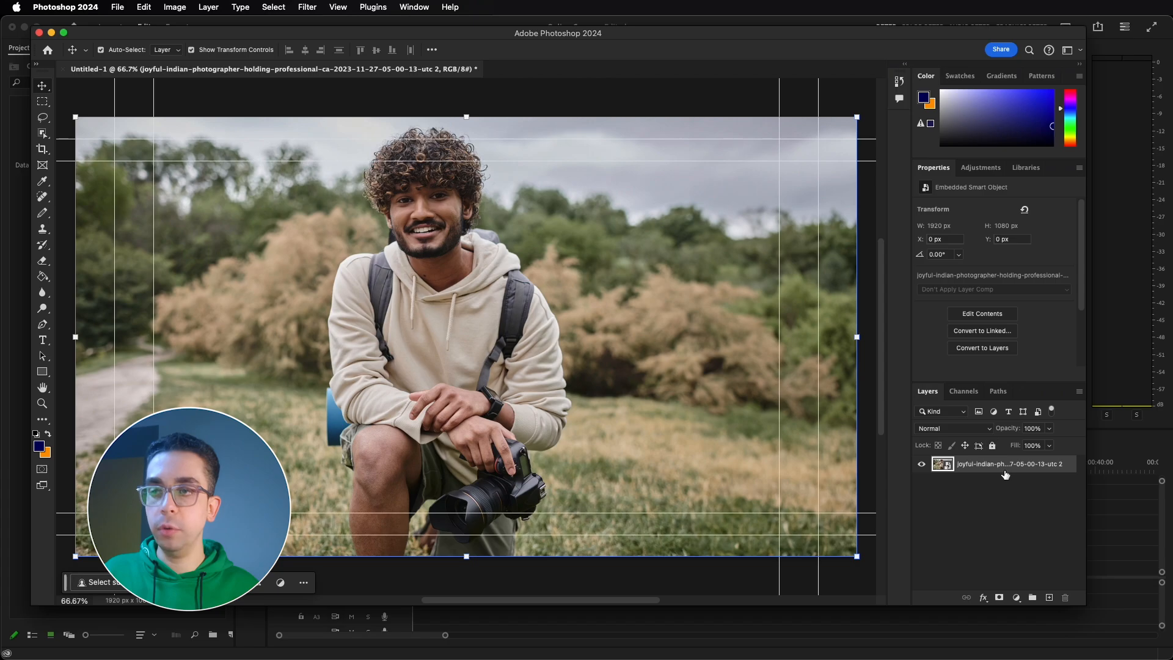
click(984, 348)
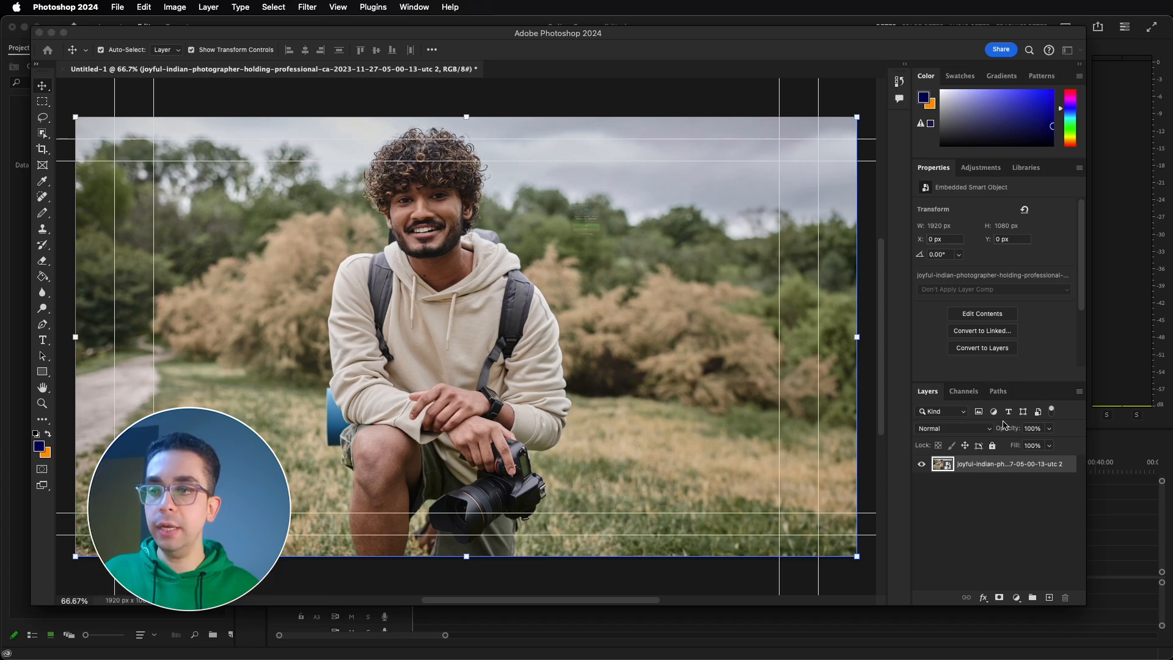
click(615, 251)
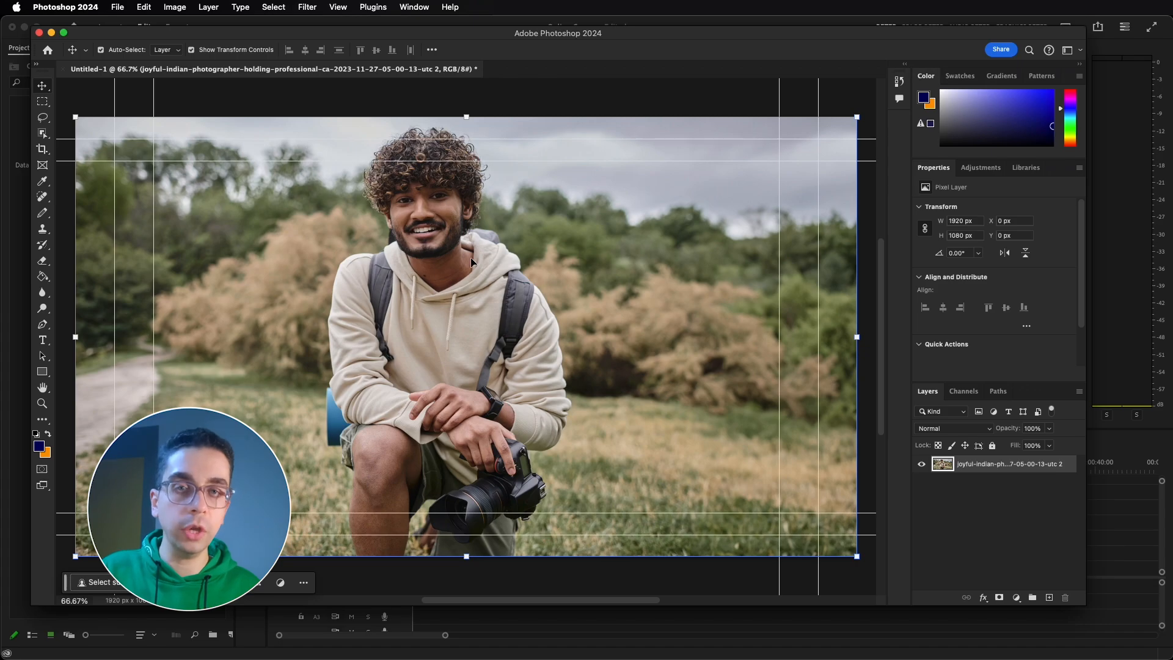
Step: Select the man and his camera with the Object Selection Tool and copy the selection to a new layer, checking the cutout
click(44, 138)
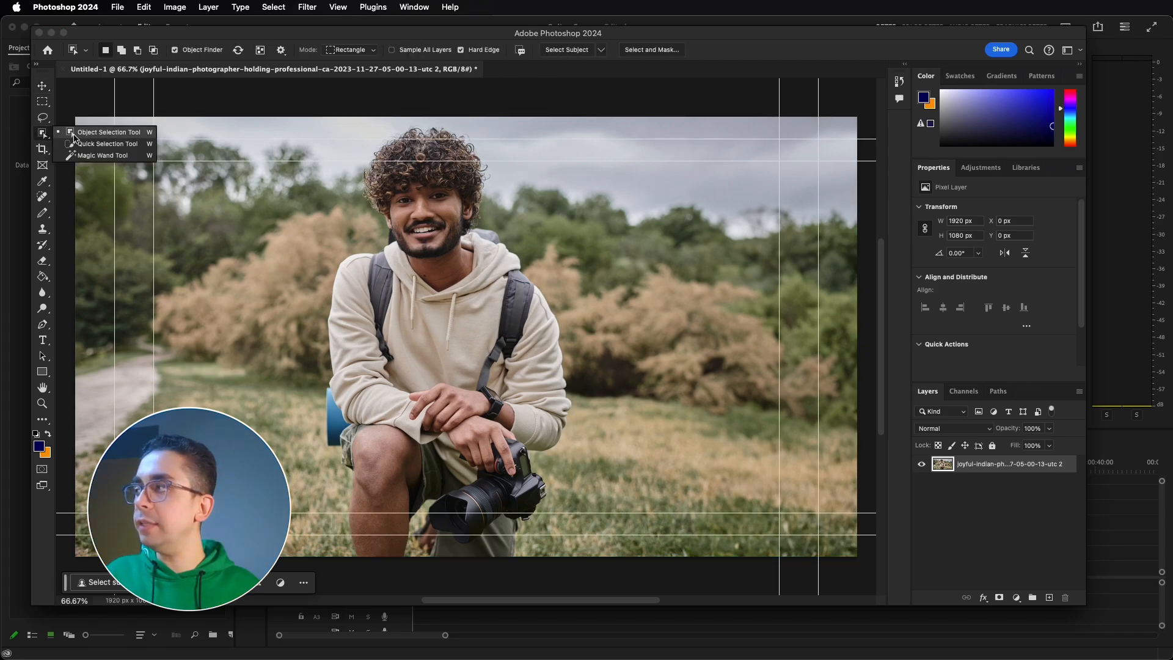
click(124, 134)
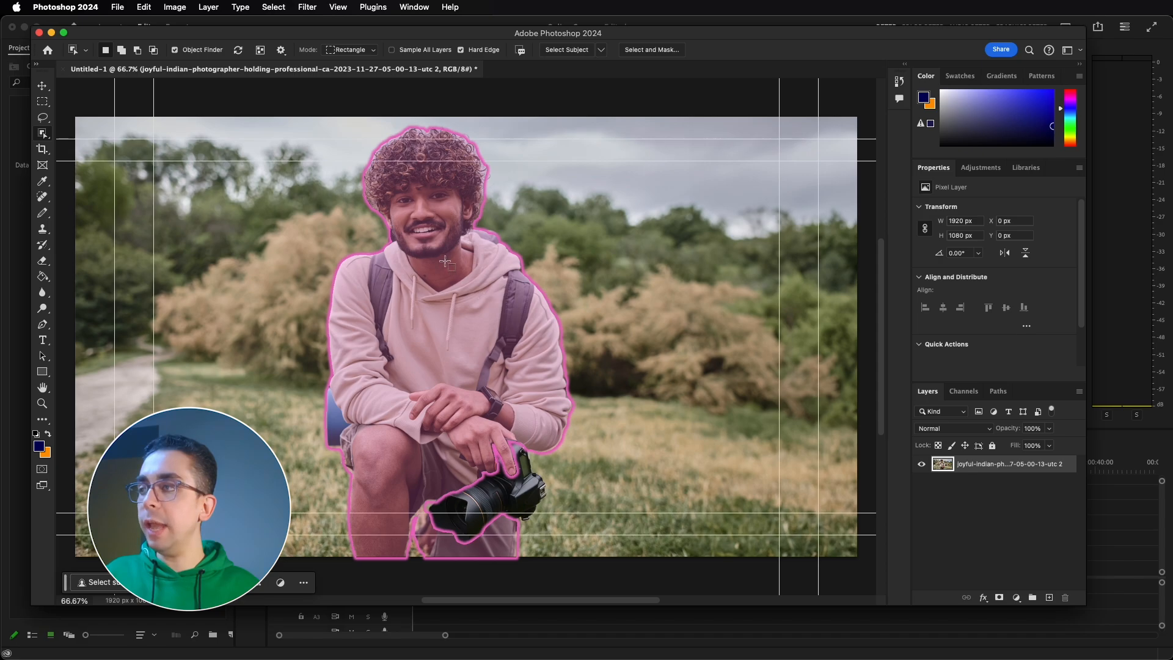
click(445, 217)
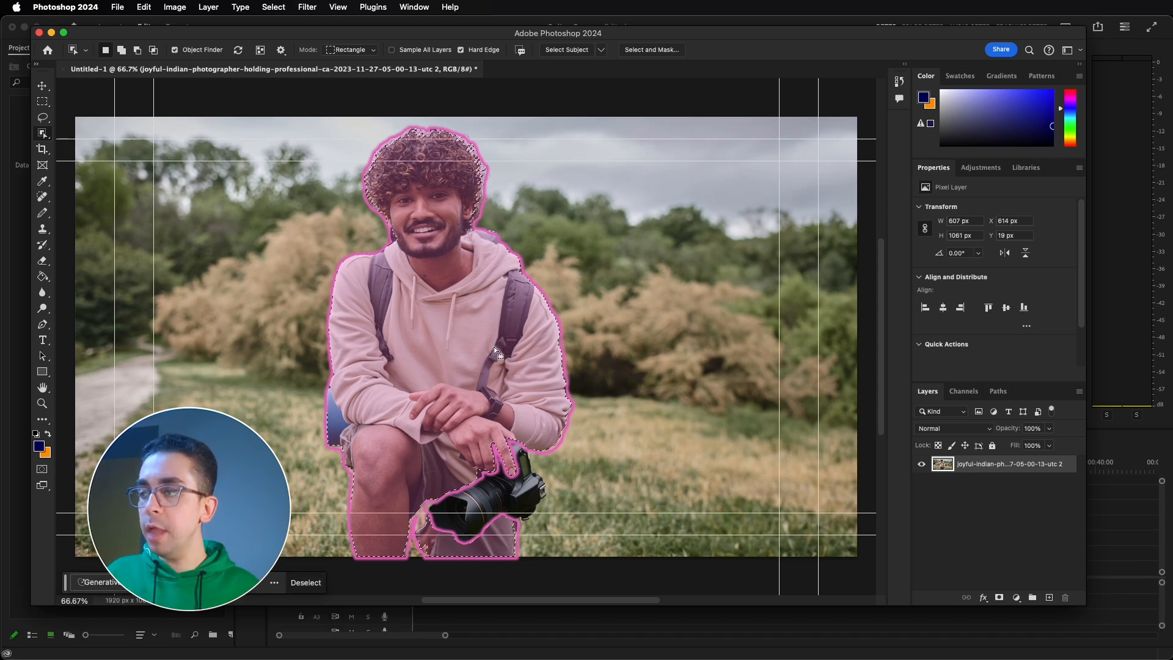
click(493, 495)
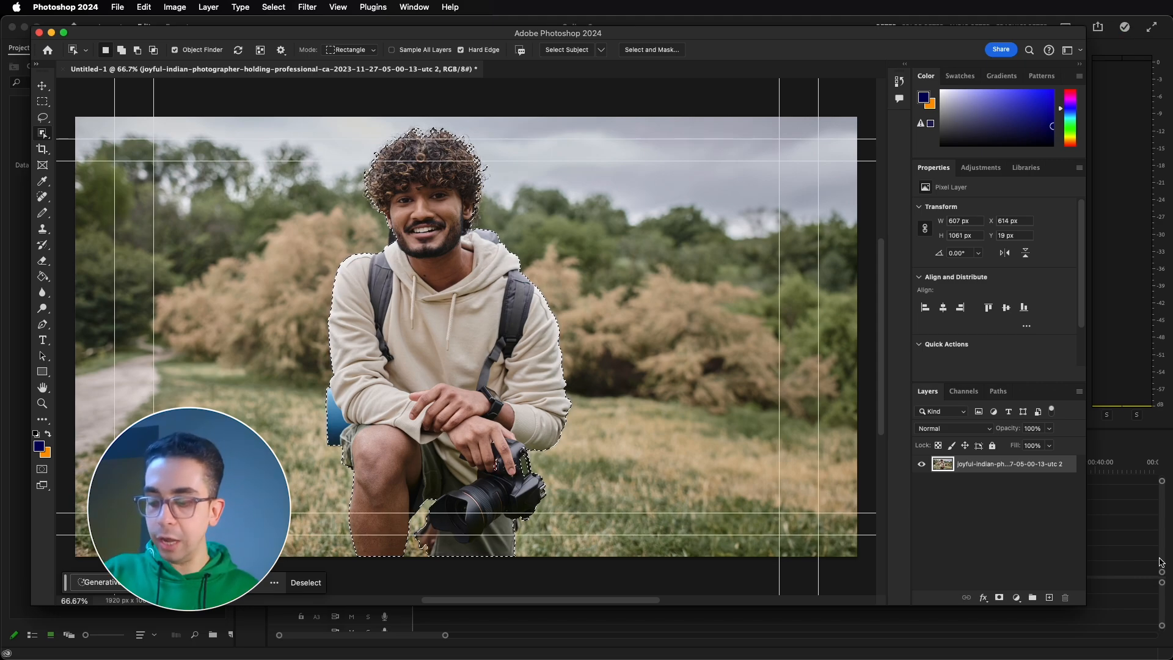
key(super+j)
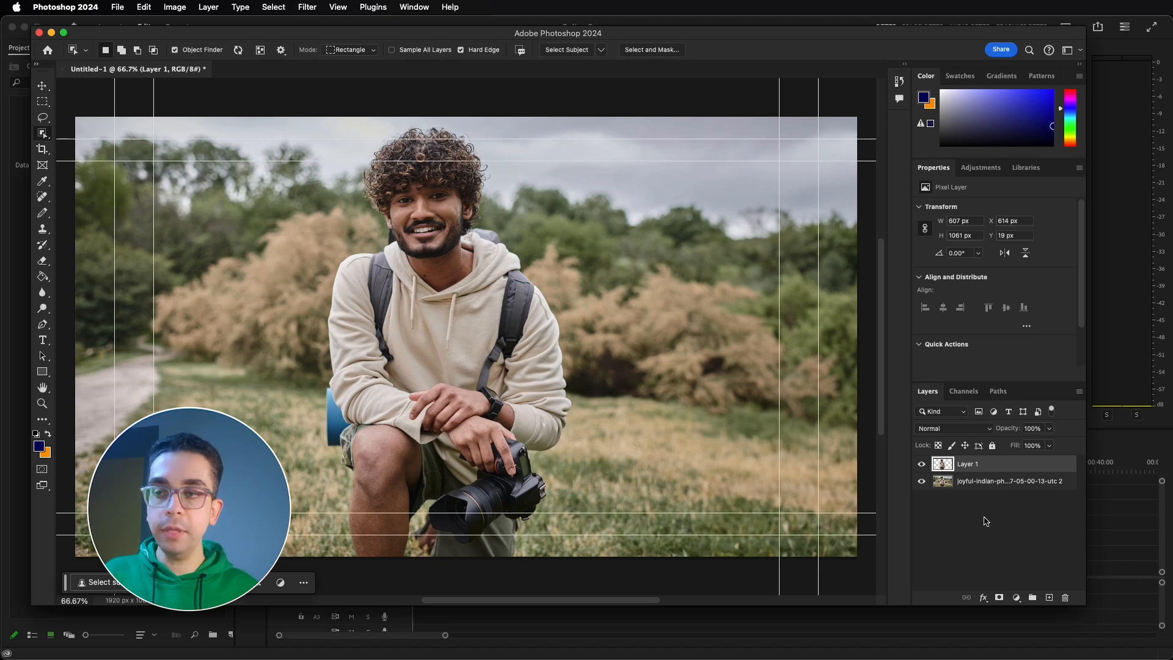
click(921, 481)
click(922, 482)
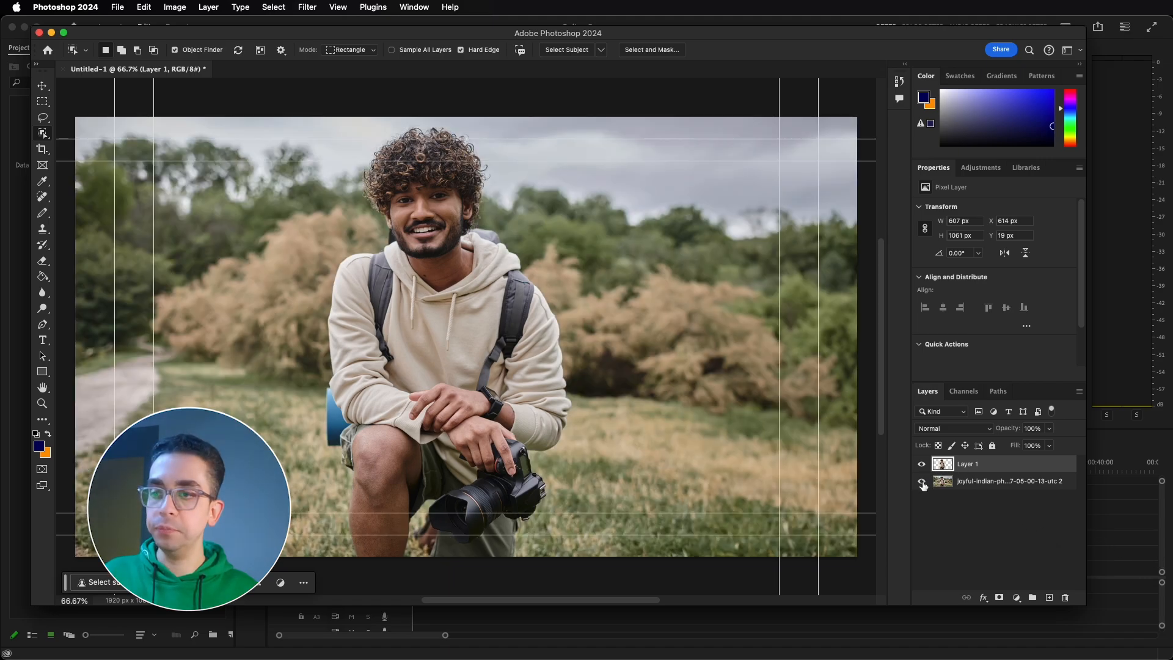
Step: Hide the cutout layer and select the man and his camera again on the original photo layer
click(922, 466)
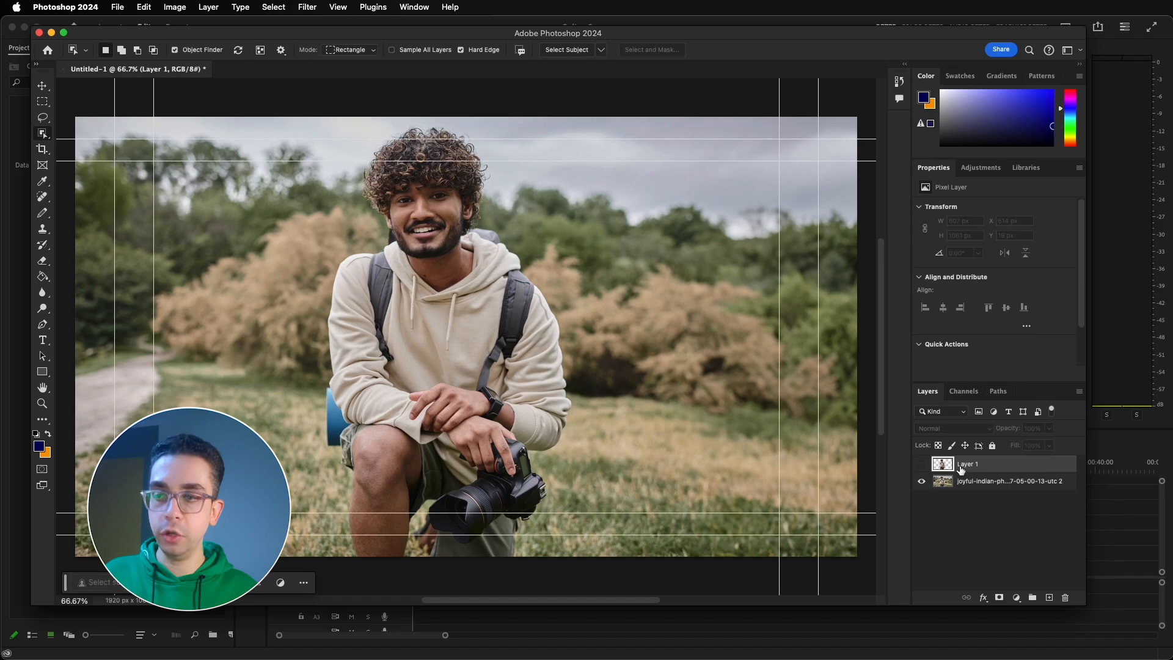
click(947, 484)
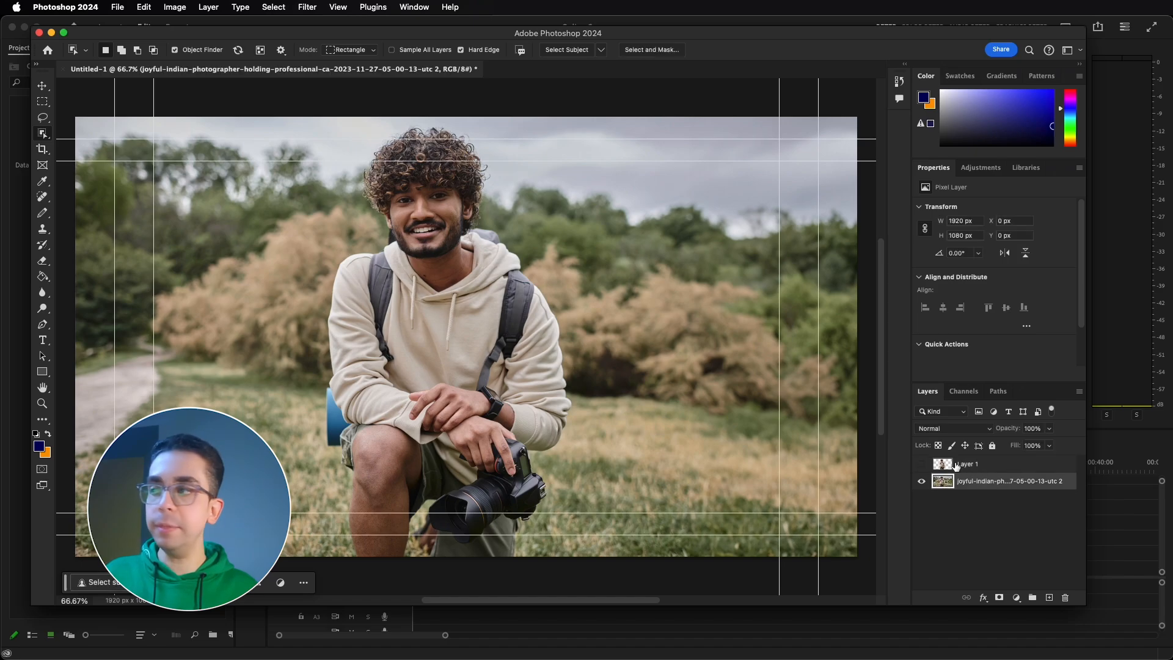
click(491, 323)
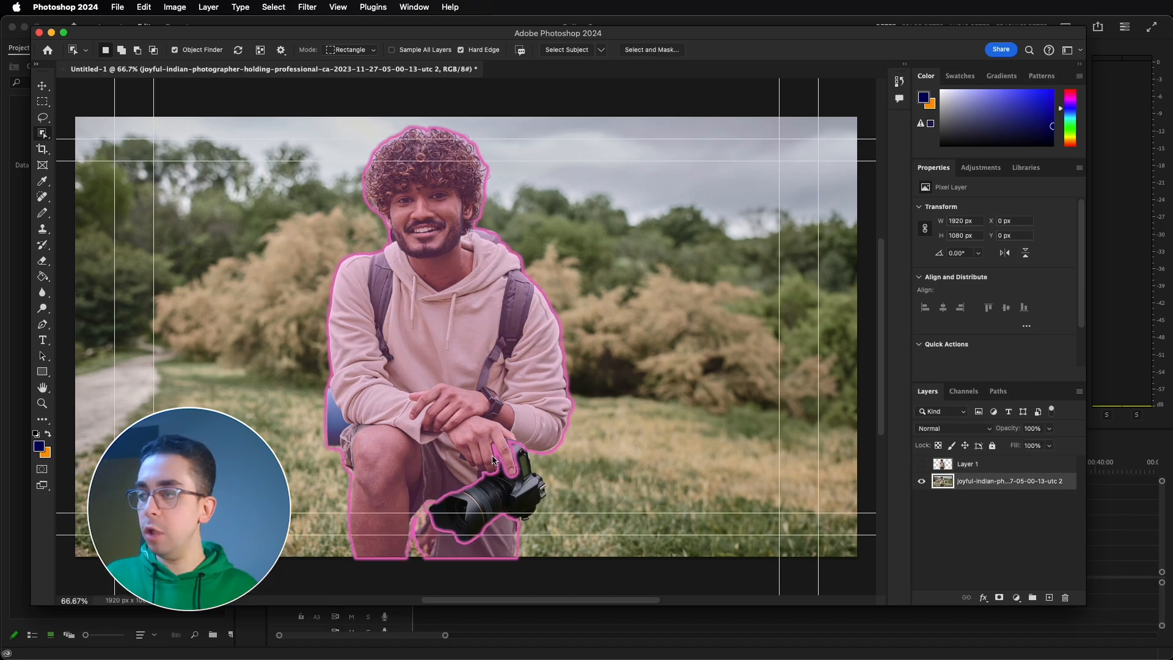
alt+click(491, 493)
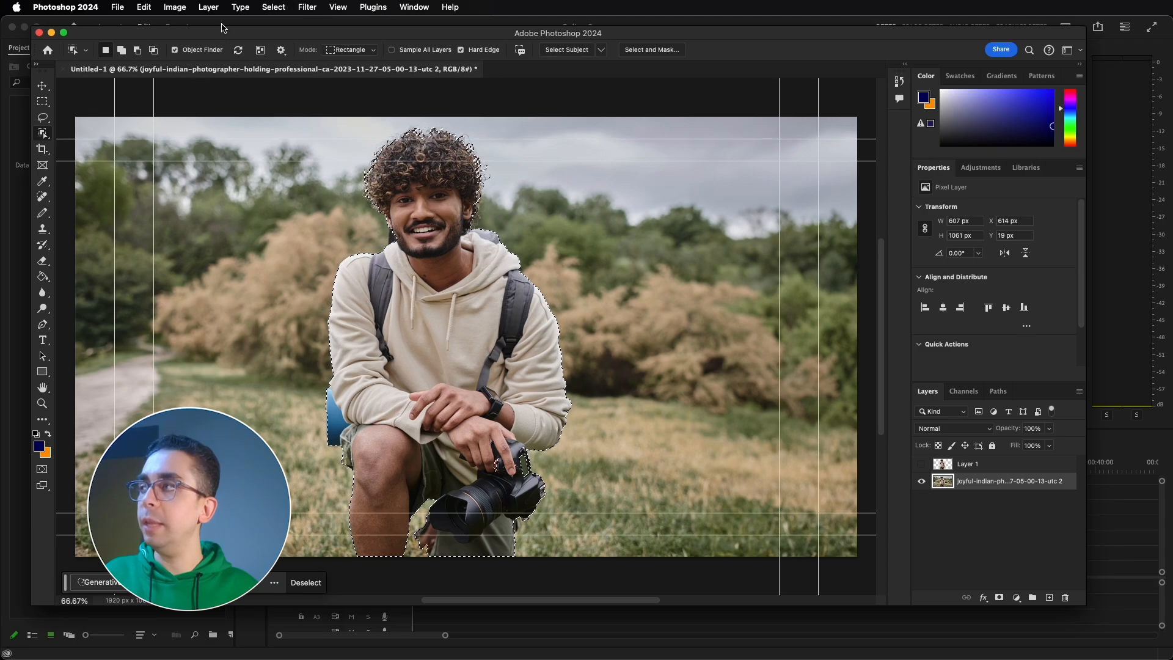
Step: Expand the selection around the man by 50 pixels
click(273, 6)
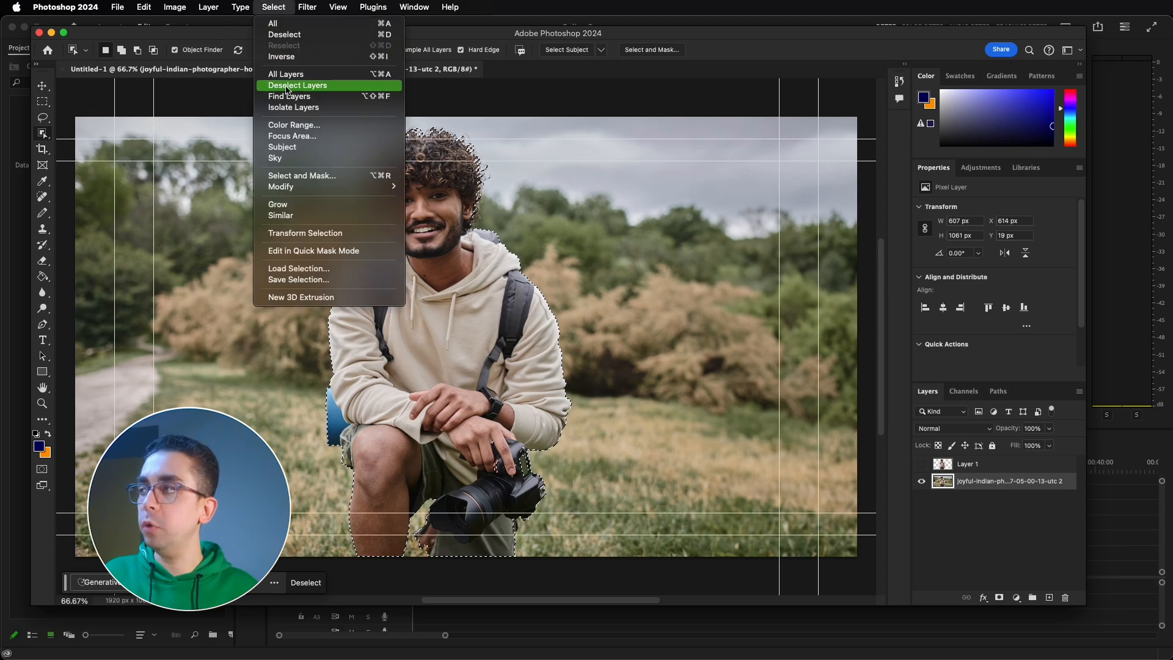
mouse_move(295, 187)
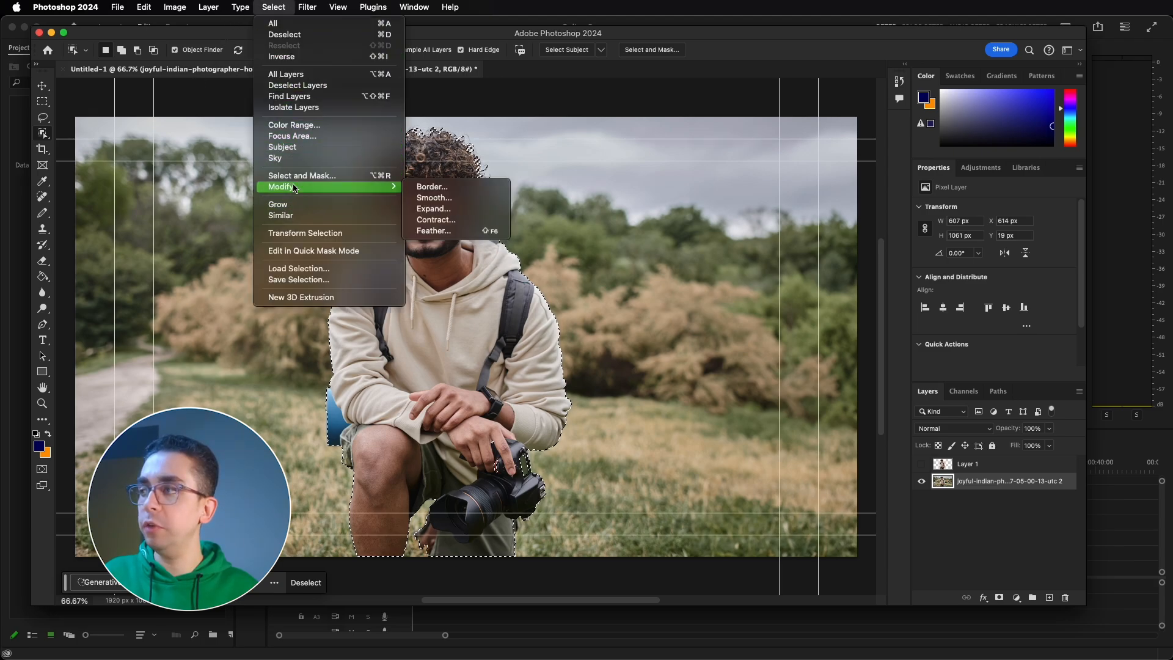
click(433, 208)
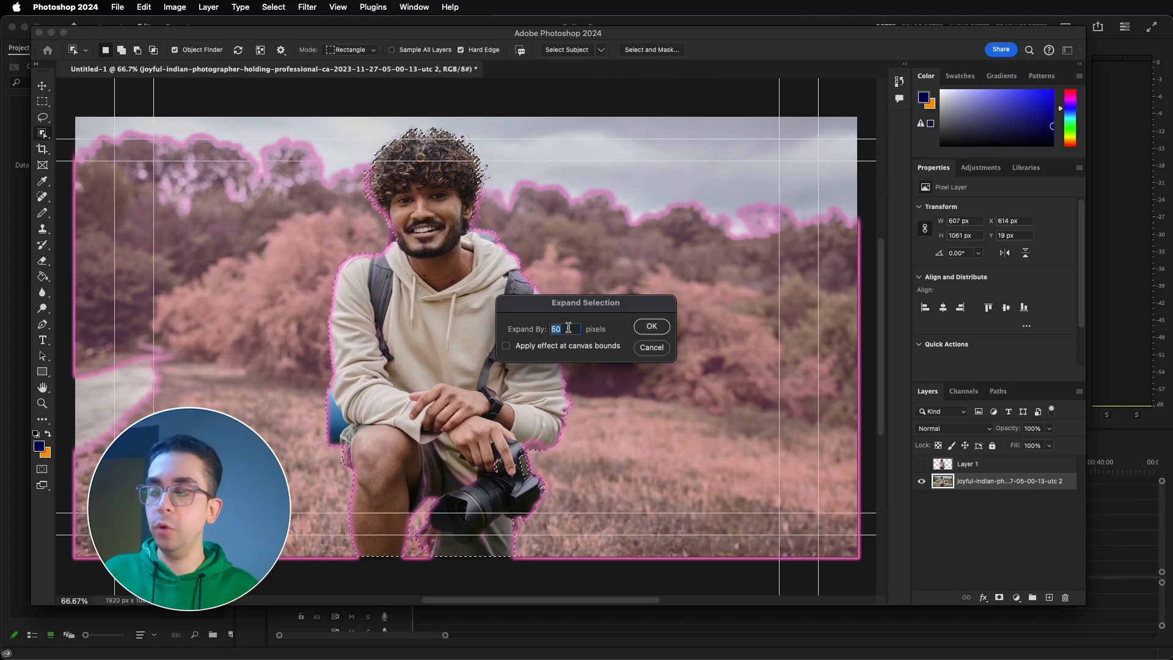
click(651, 327)
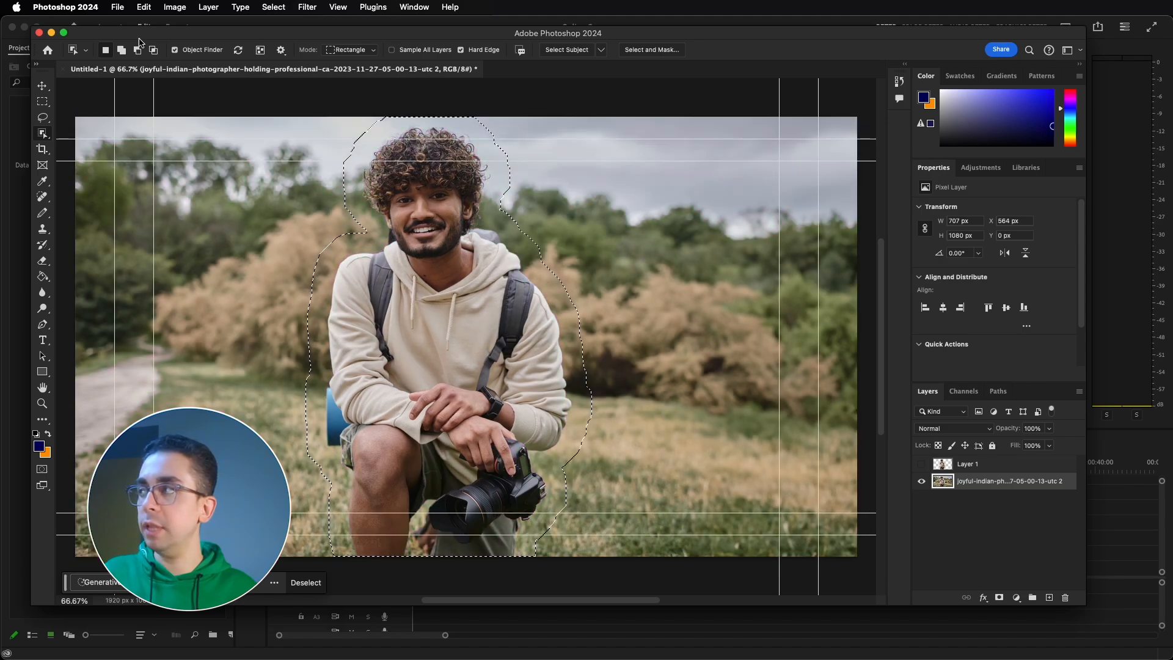
Step: Remove the man with Content-Aware Fill output to a new layer, deselect, and check the cutout against the filled background
click(143, 7)
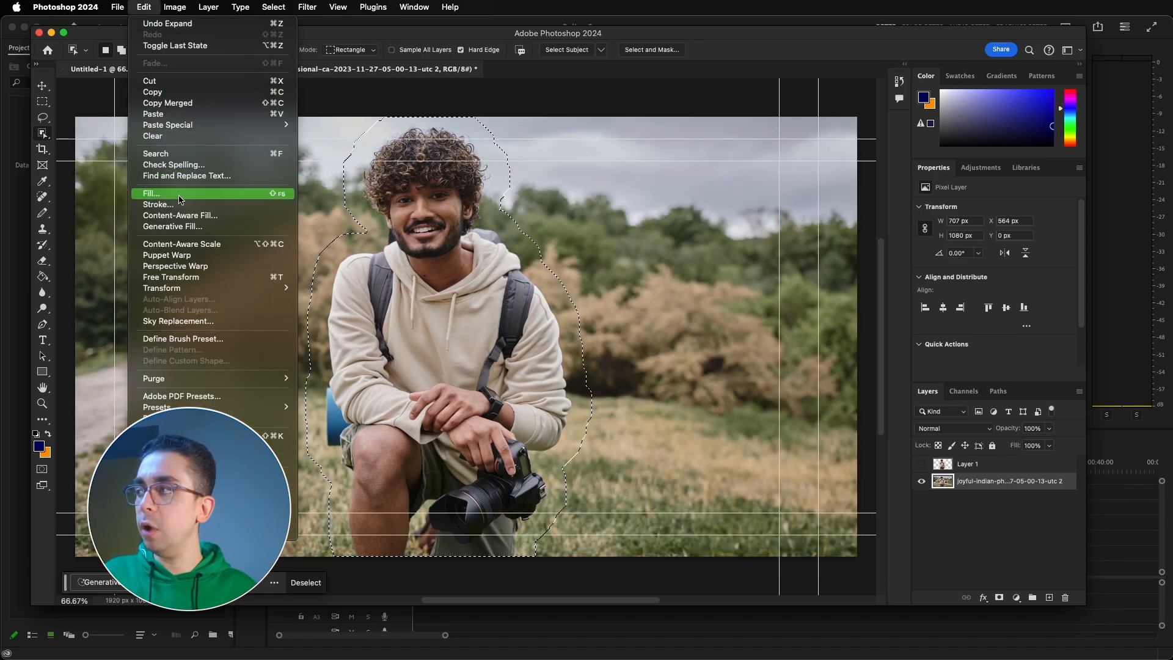
click(200, 218)
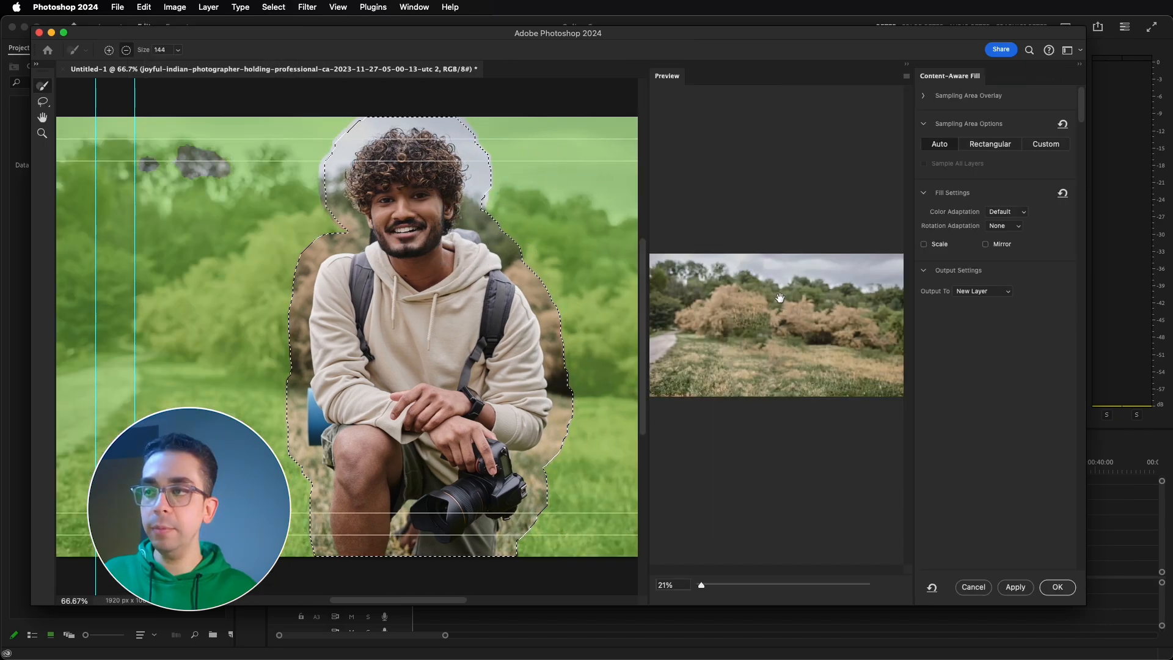
click(1058, 587)
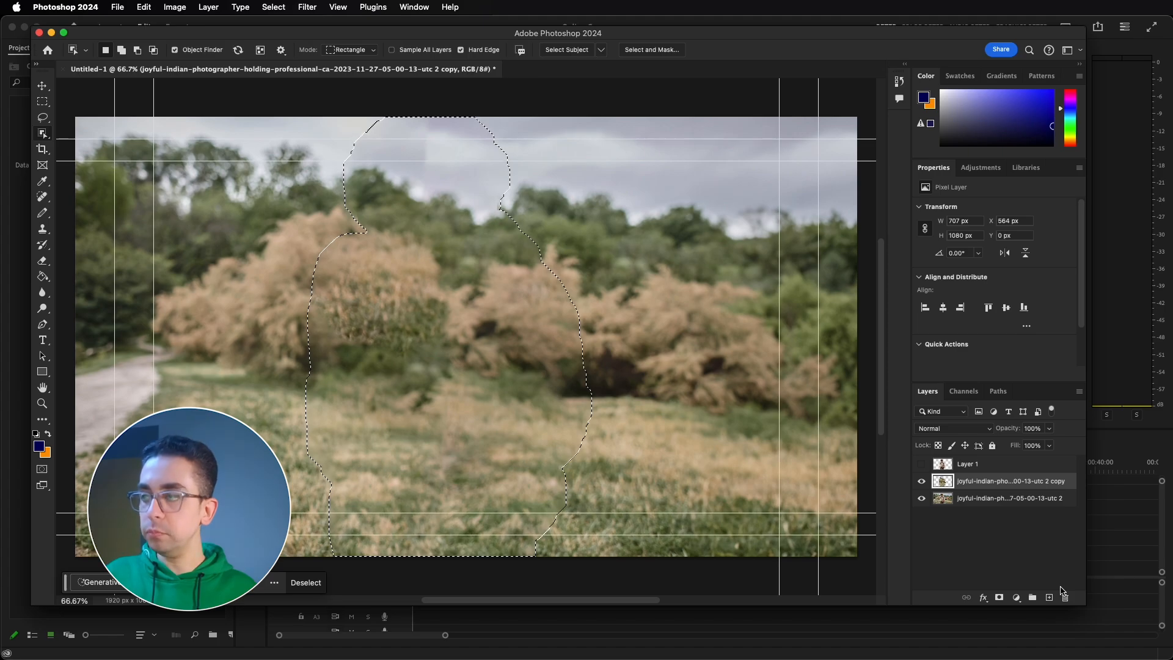
key(super+d)
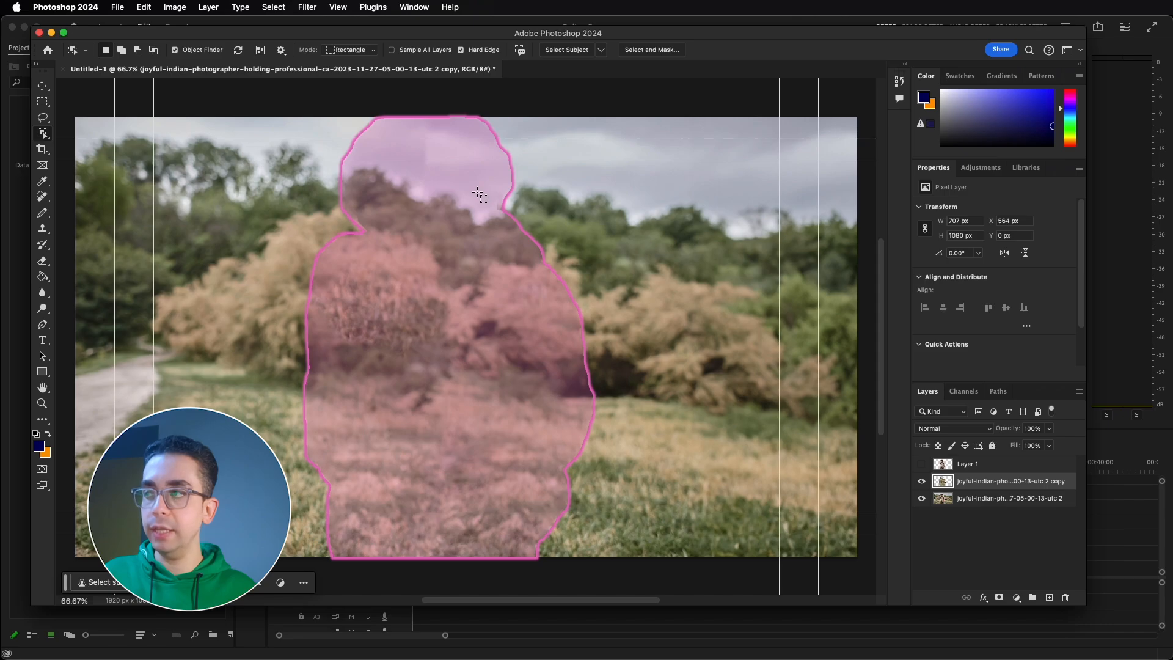
click(921, 464)
click(921, 465)
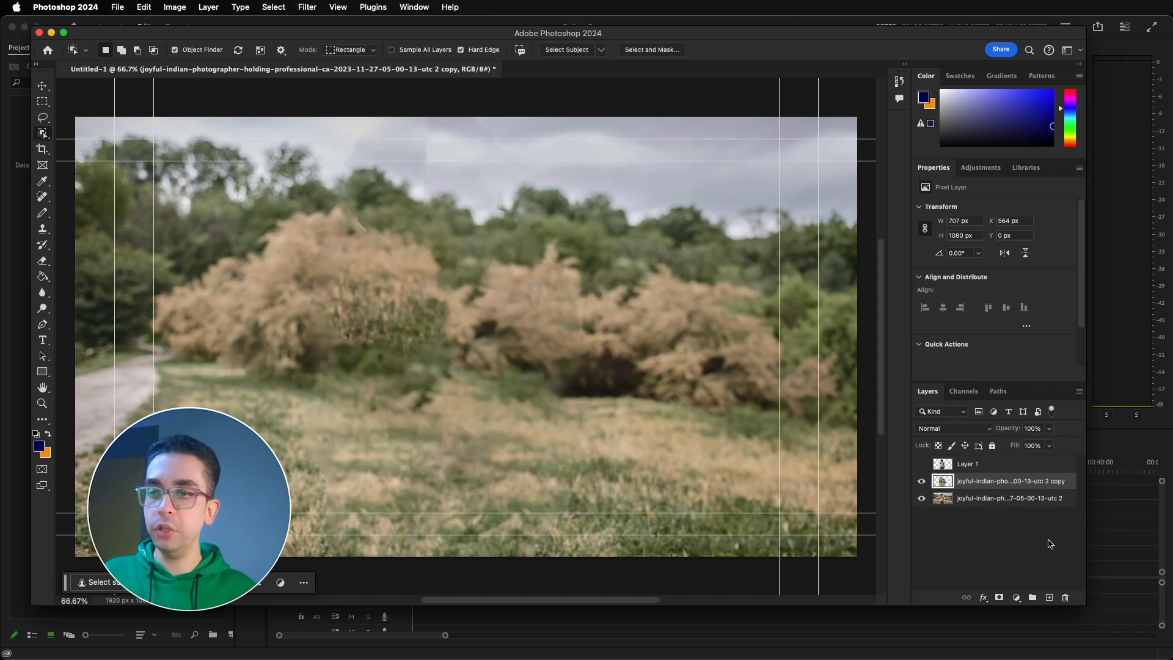
Step: Convert the filled patch layer and the original photo layer into one smart object, and show the man's cutout layer again
super+click(990, 485)
click(1003, 488)
super+click(1024, 500)
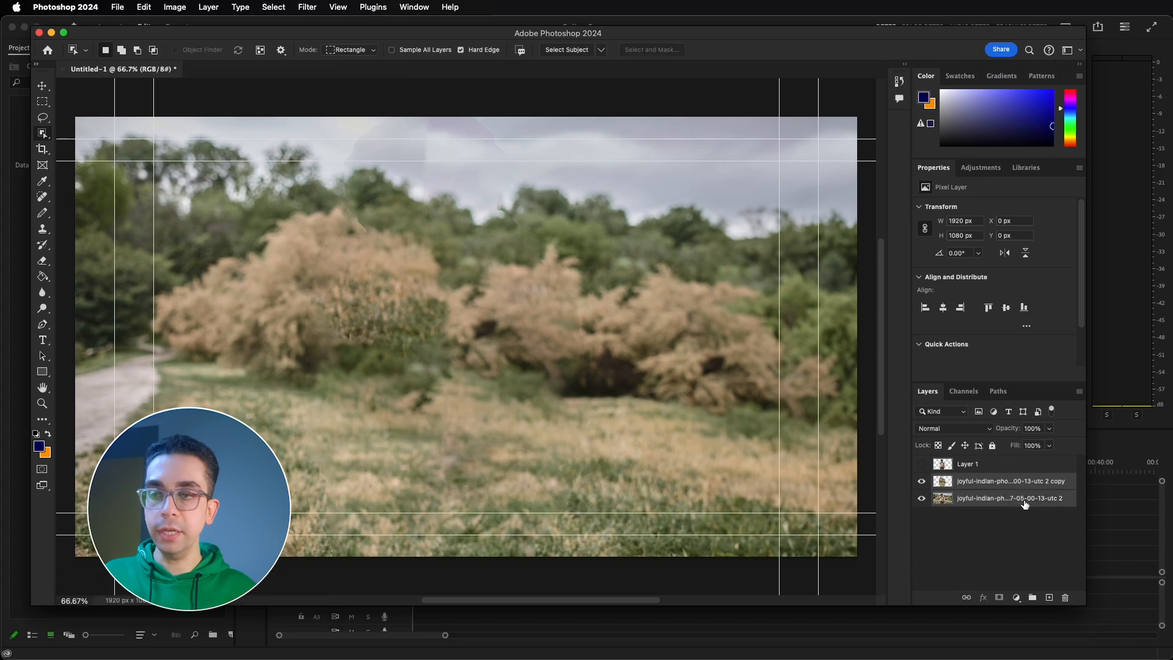
right_click(1024, 504)
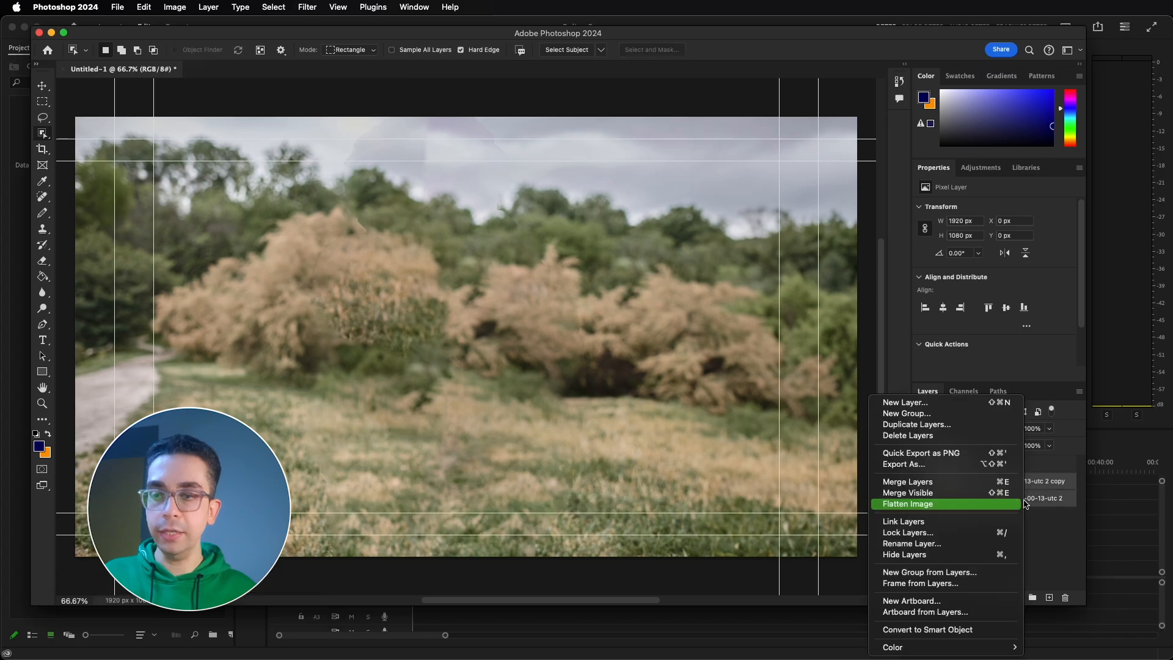
click(948, 630)
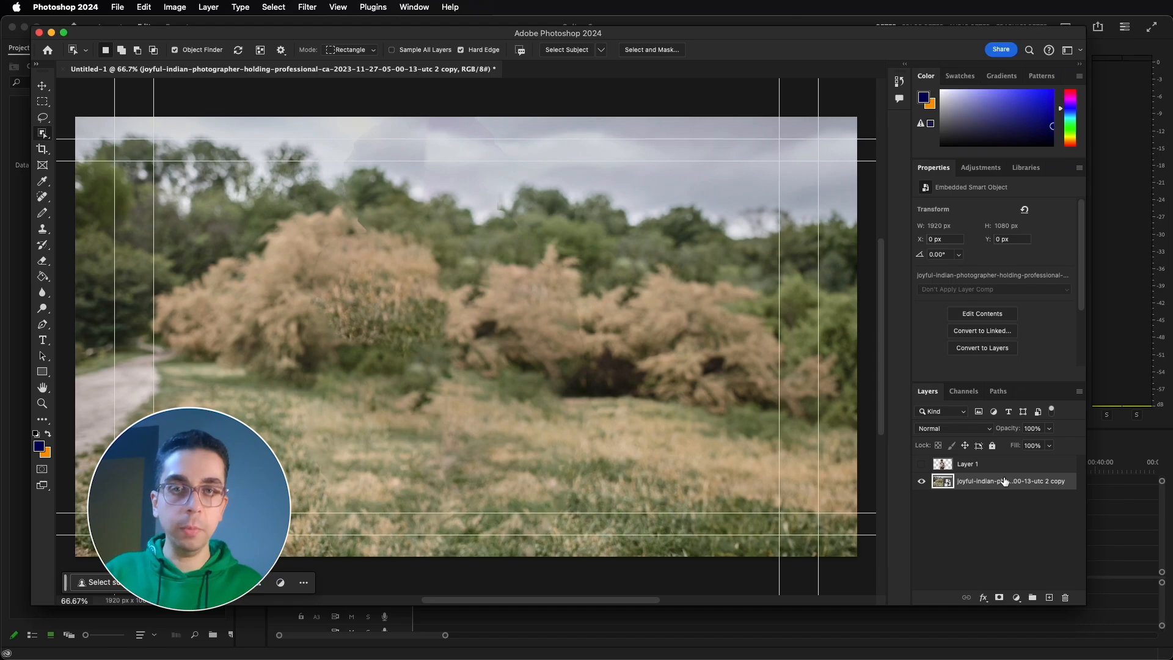
click(921, 465)
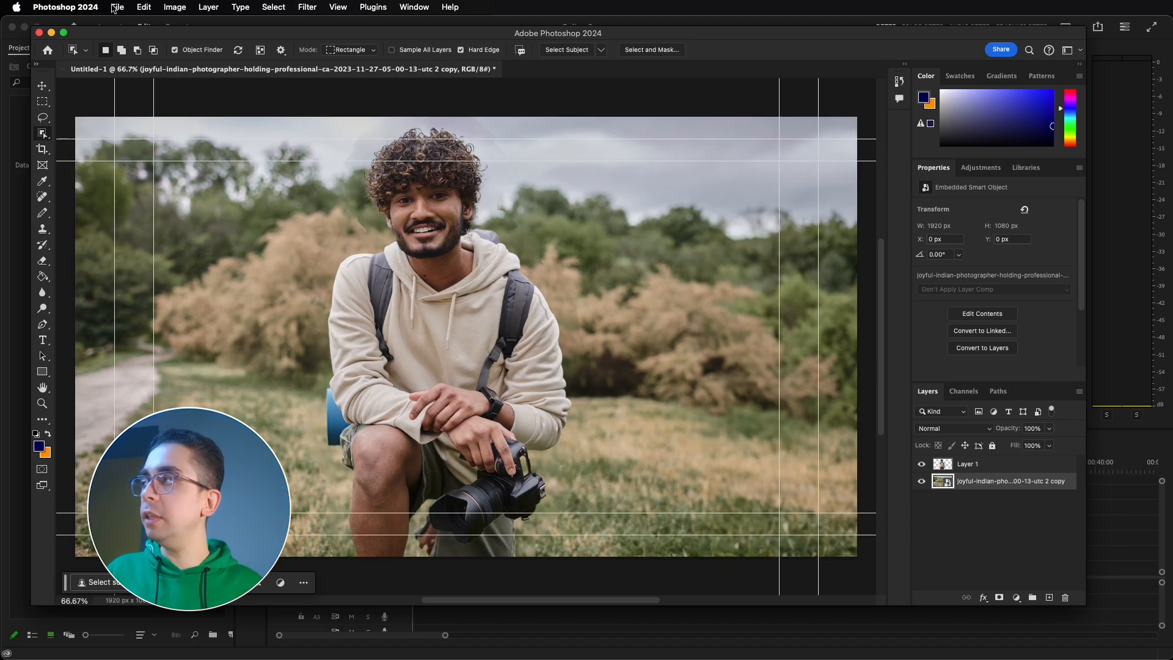
Step: Save the document as 2.psd in the PSD folder, with Maximize Compatibility on
click(43, 88)
click(117, 7)
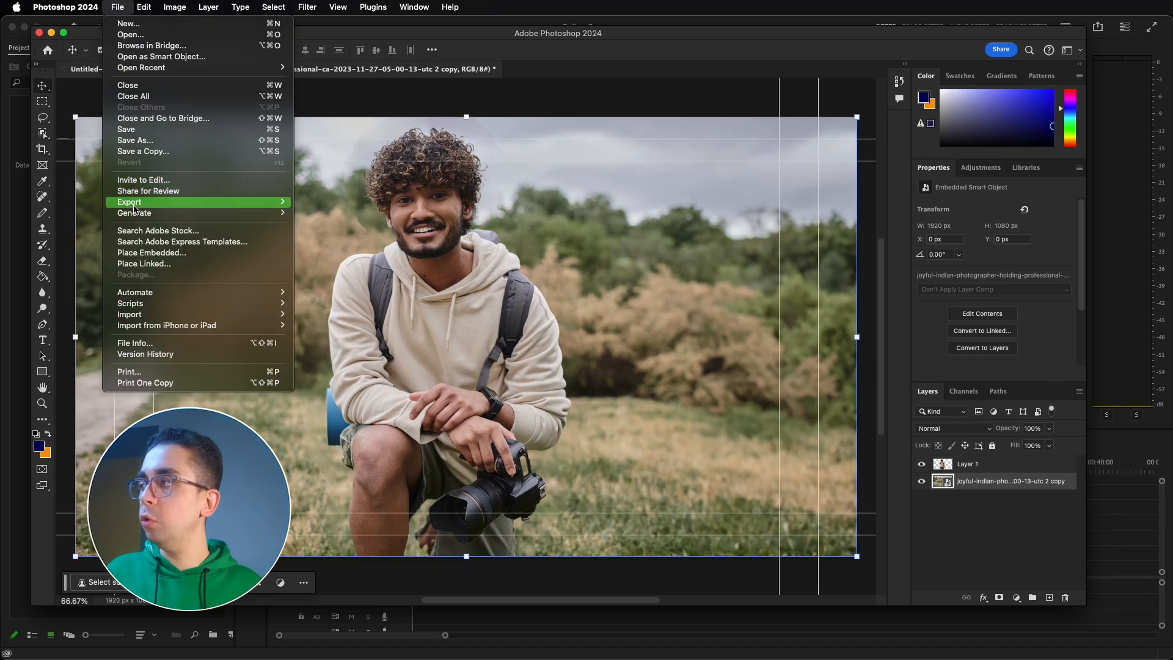
click(135, 142)
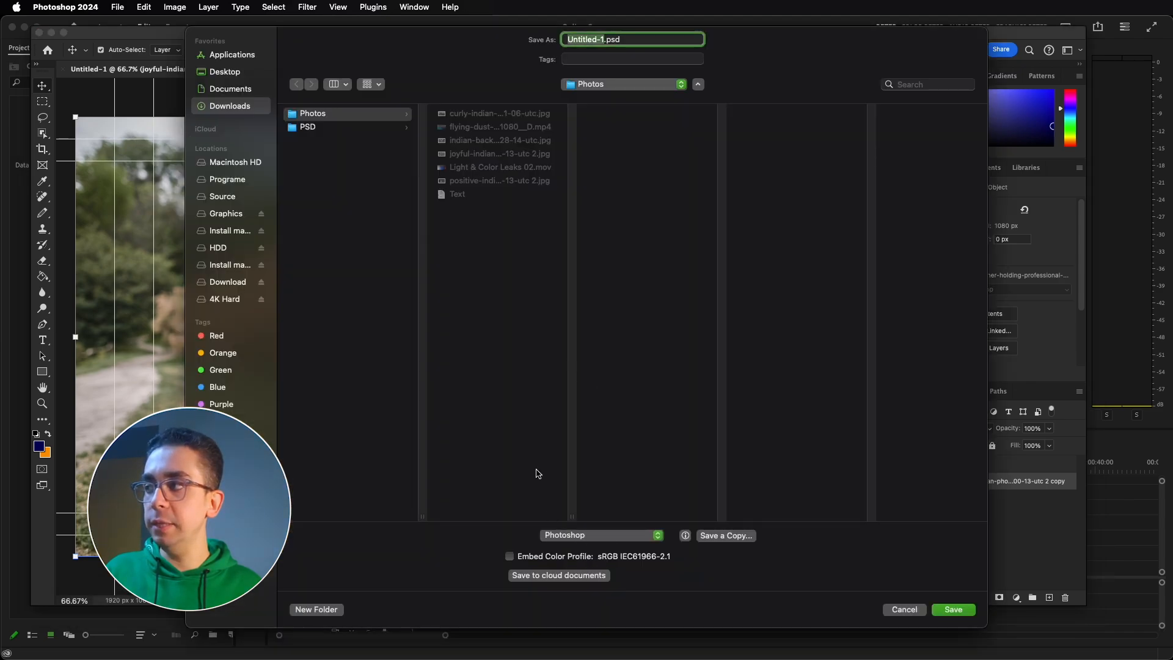
click(381, 127)
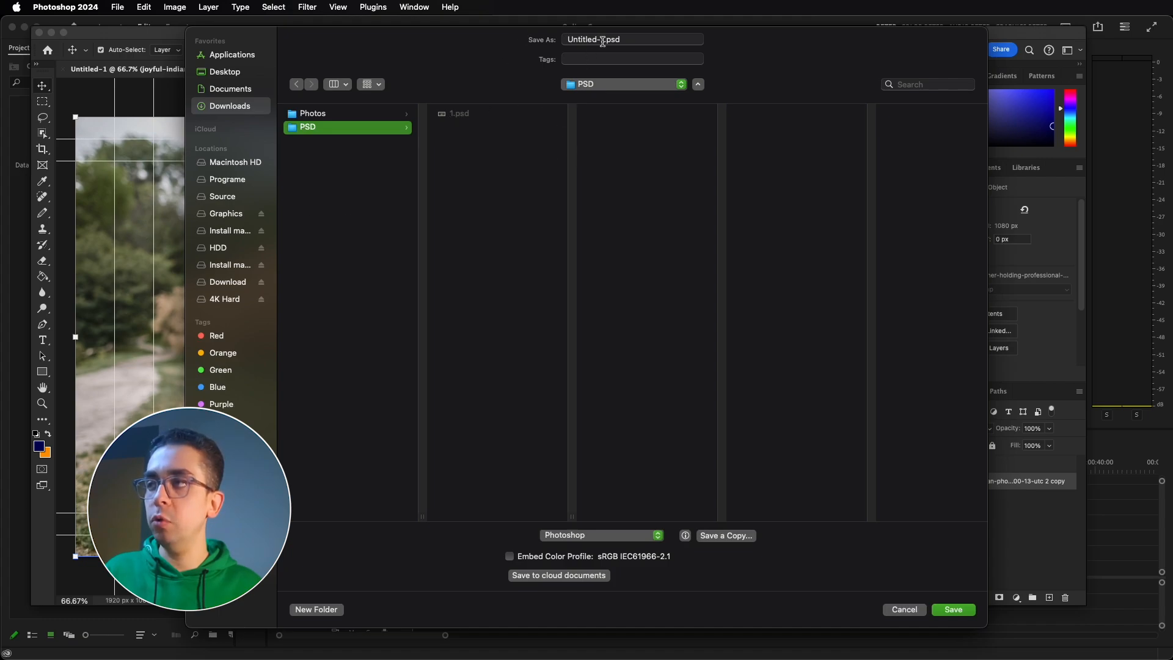
drag(602, 39, 538, 39)
text(2)
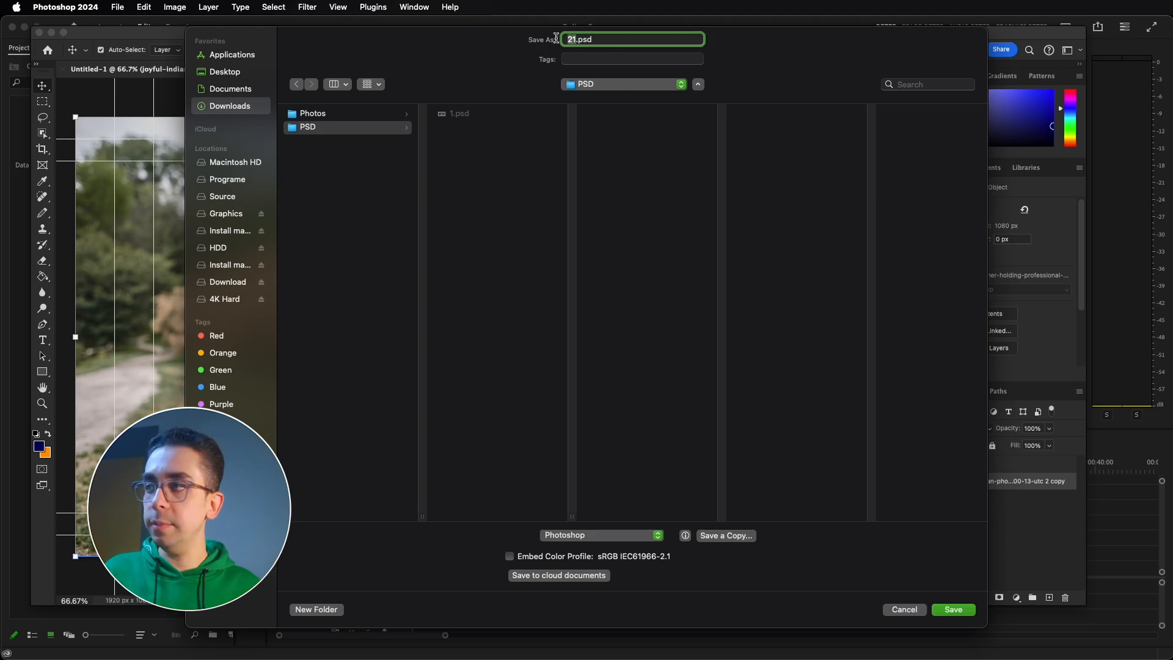
text(2)
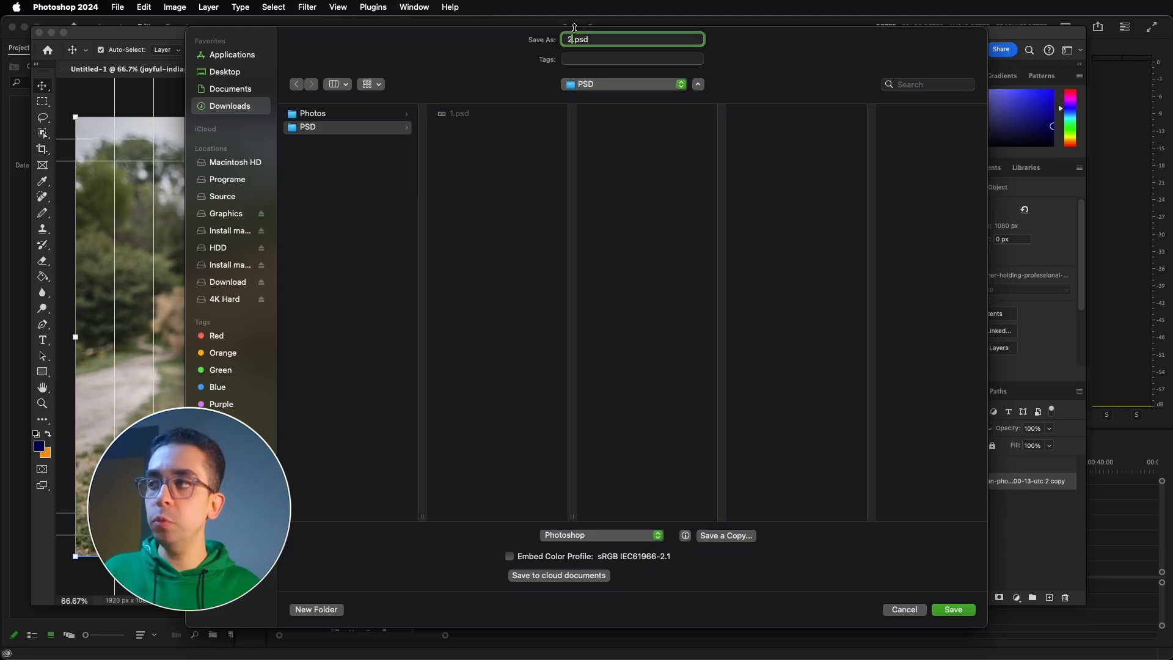
click(952, 610)
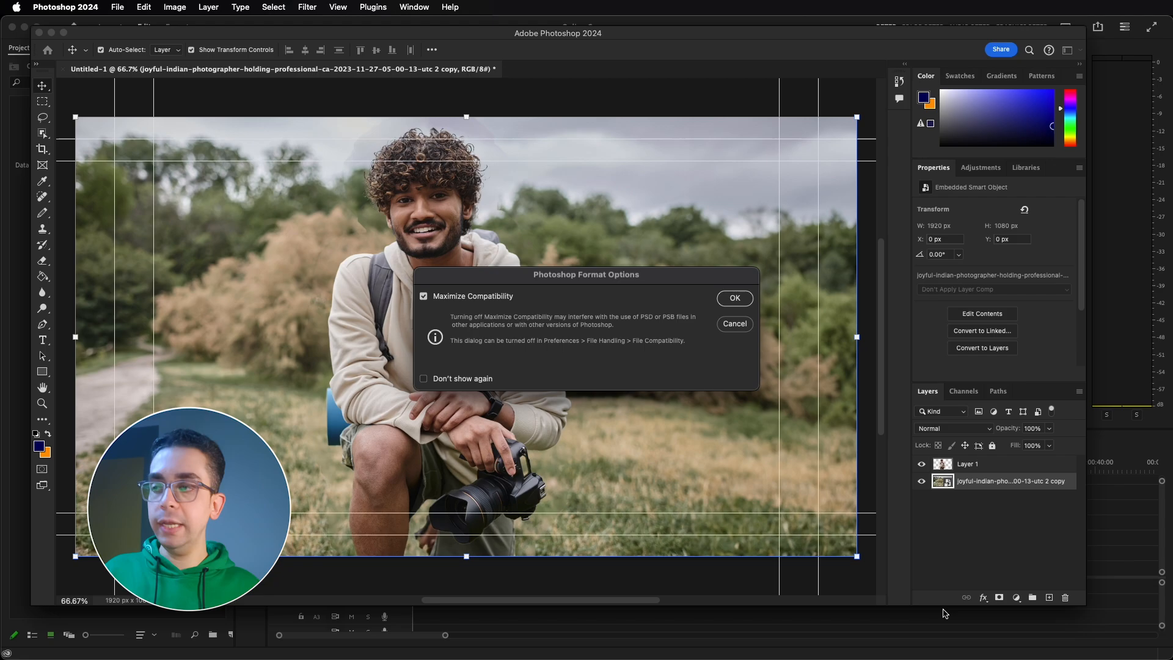
click(767, 309)
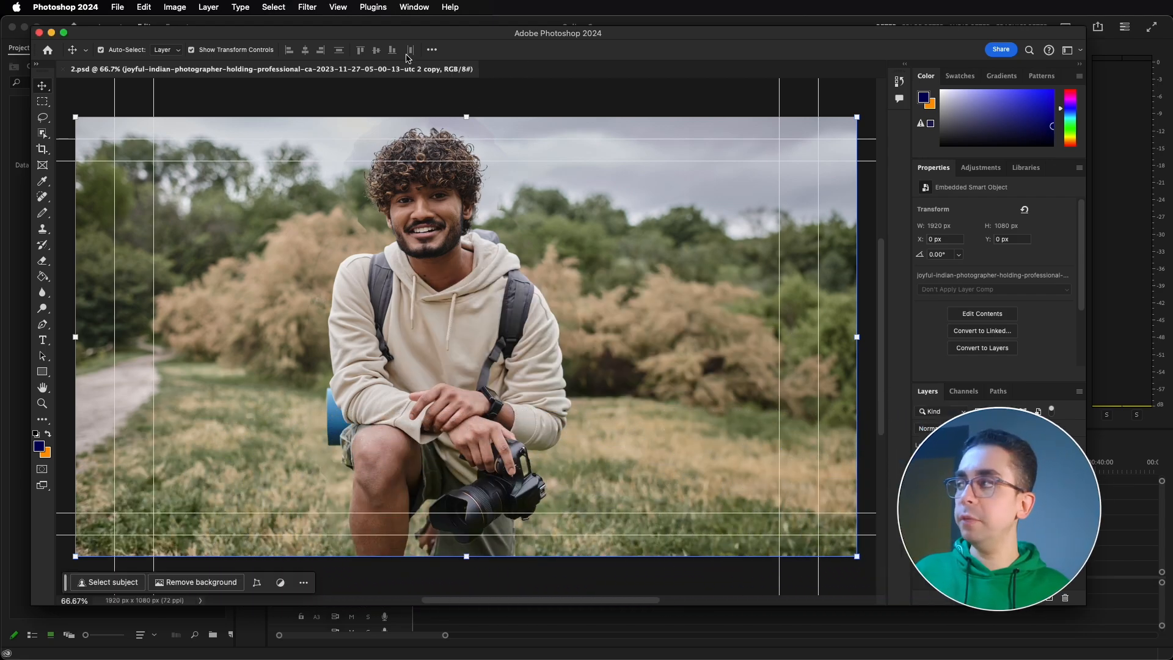
Step: Minimise the Photoshop and Finder windows and switch to the Online Course project in Premiere Pro
click(51, 33)
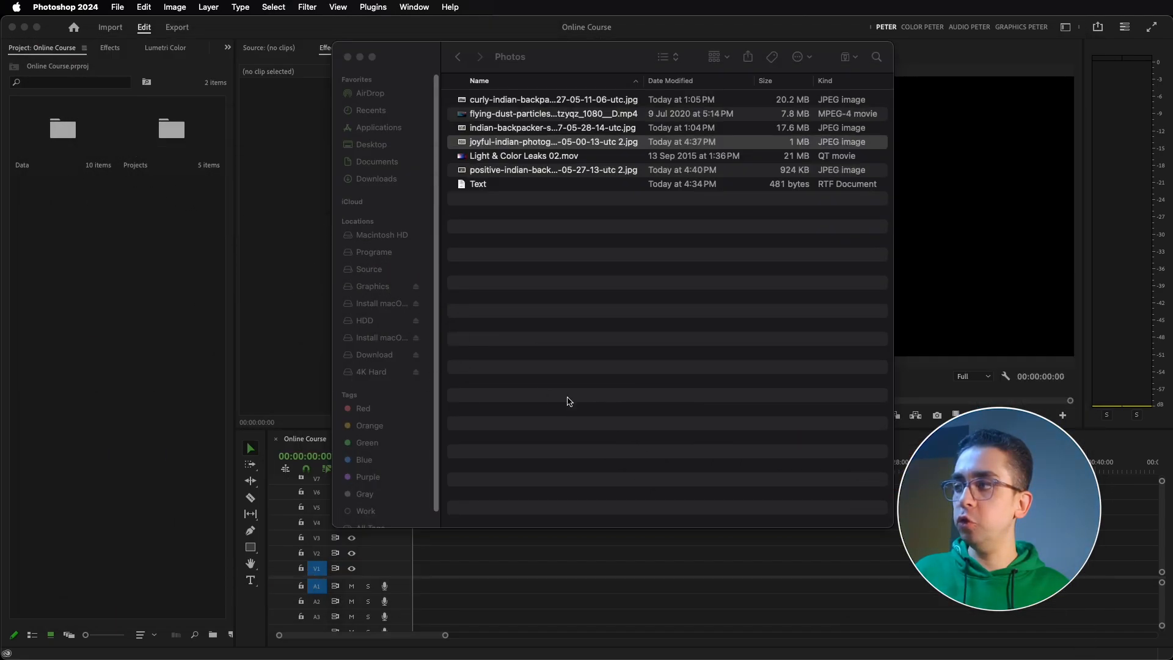
click(362, 58)
click(560, 555)
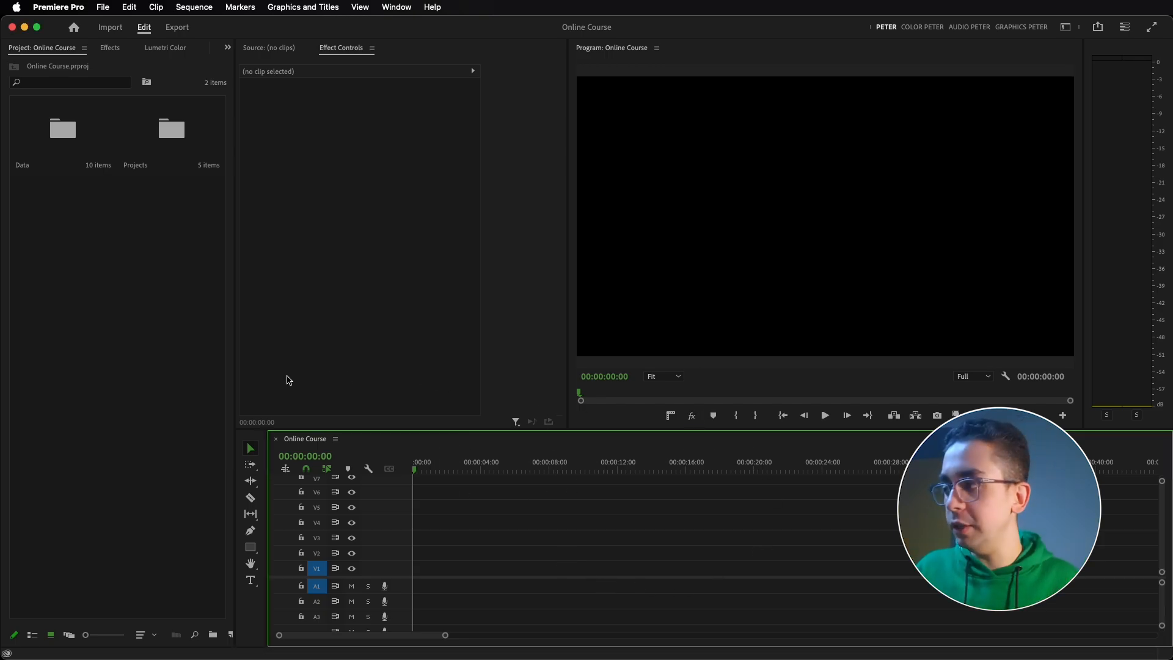
Step: Import 2.psd from the PSD folder as individual layers at document size
click(126, 244)
double_click(126, 244)
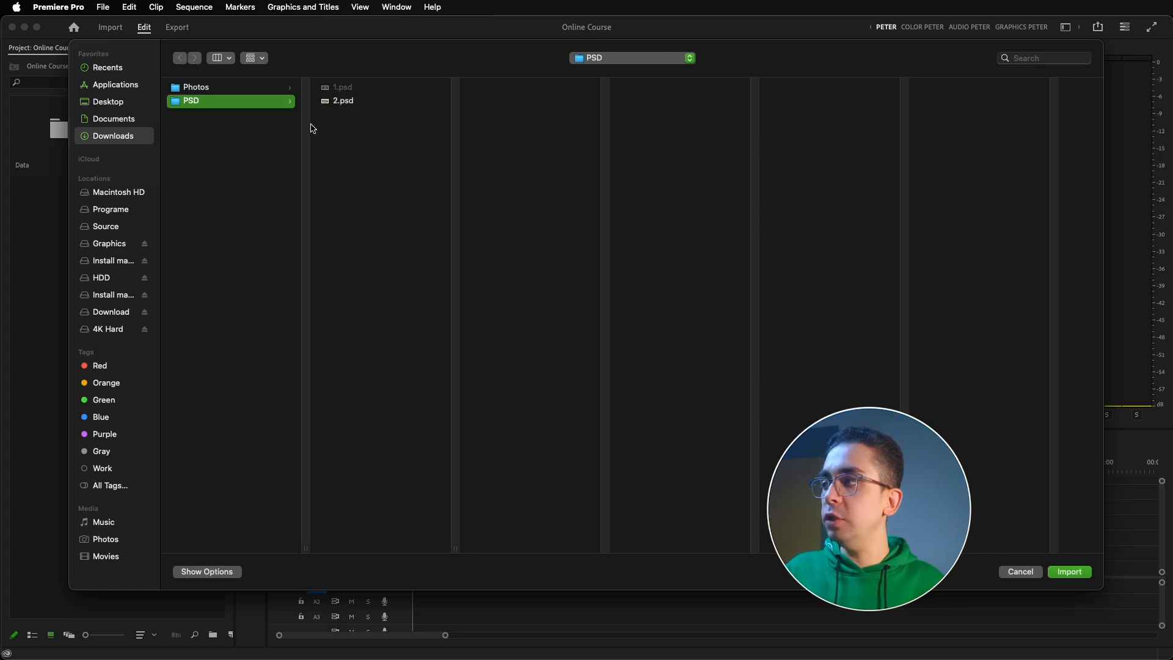
click(348, 102)
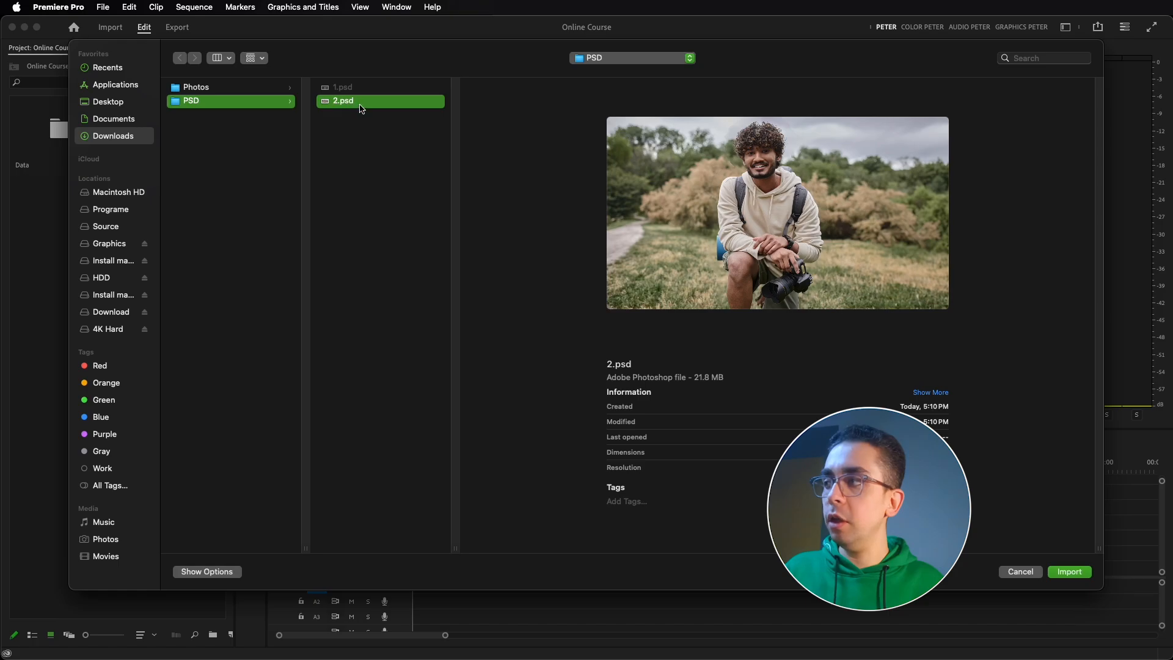
click(1077, 571)
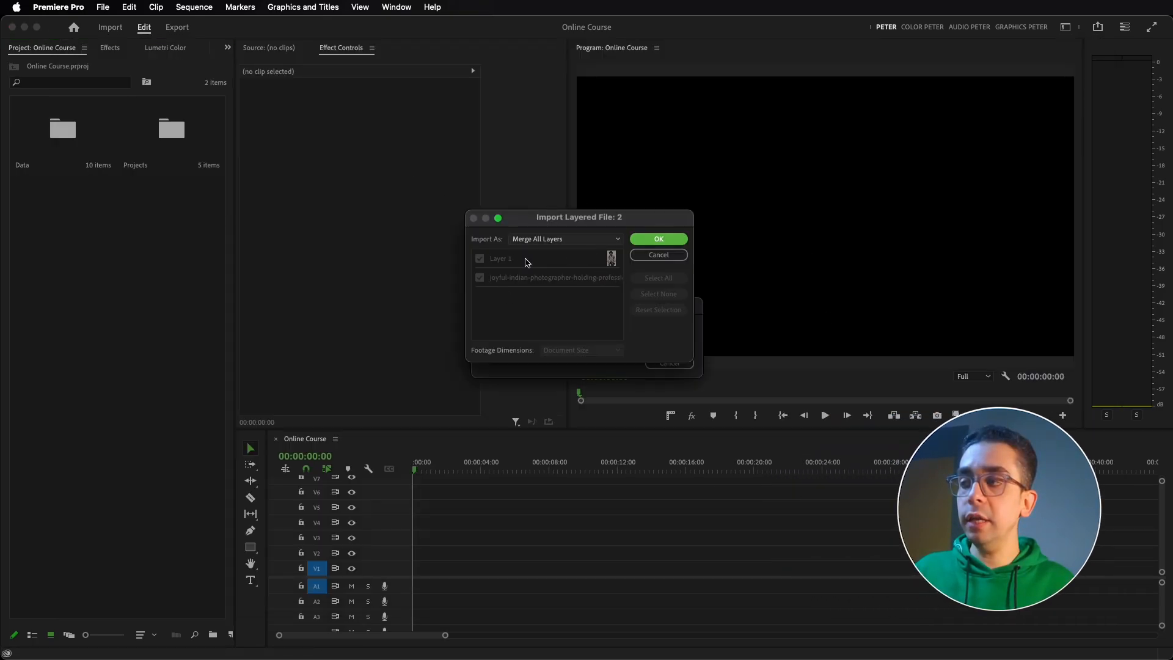
click(554, 243)
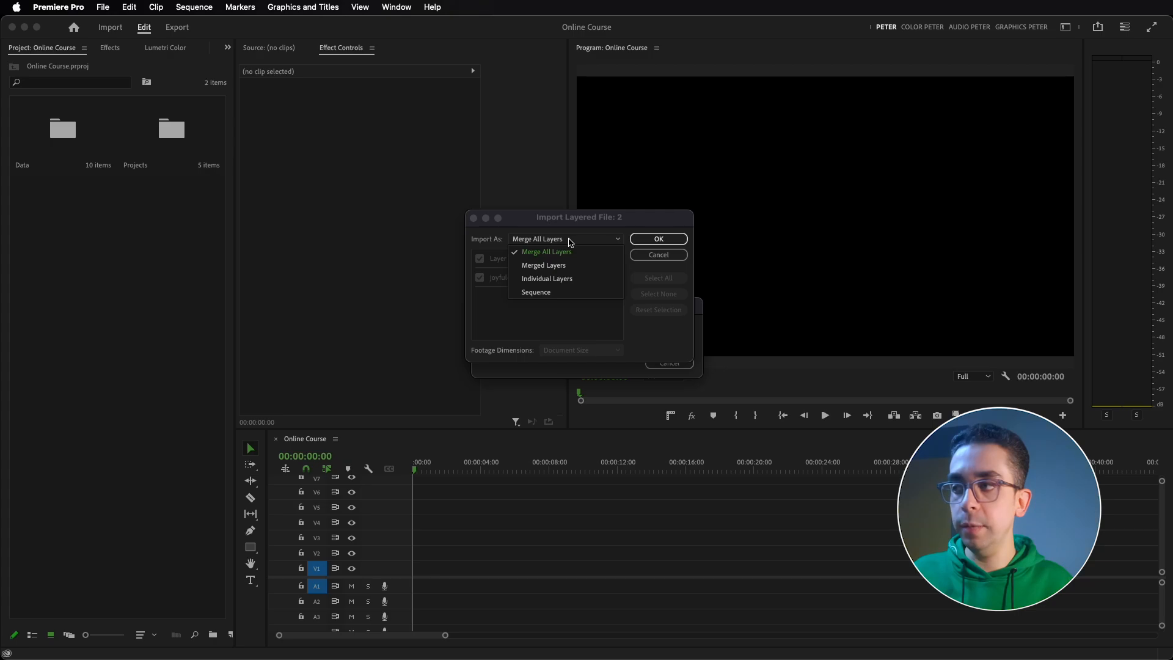
click(564, 279)
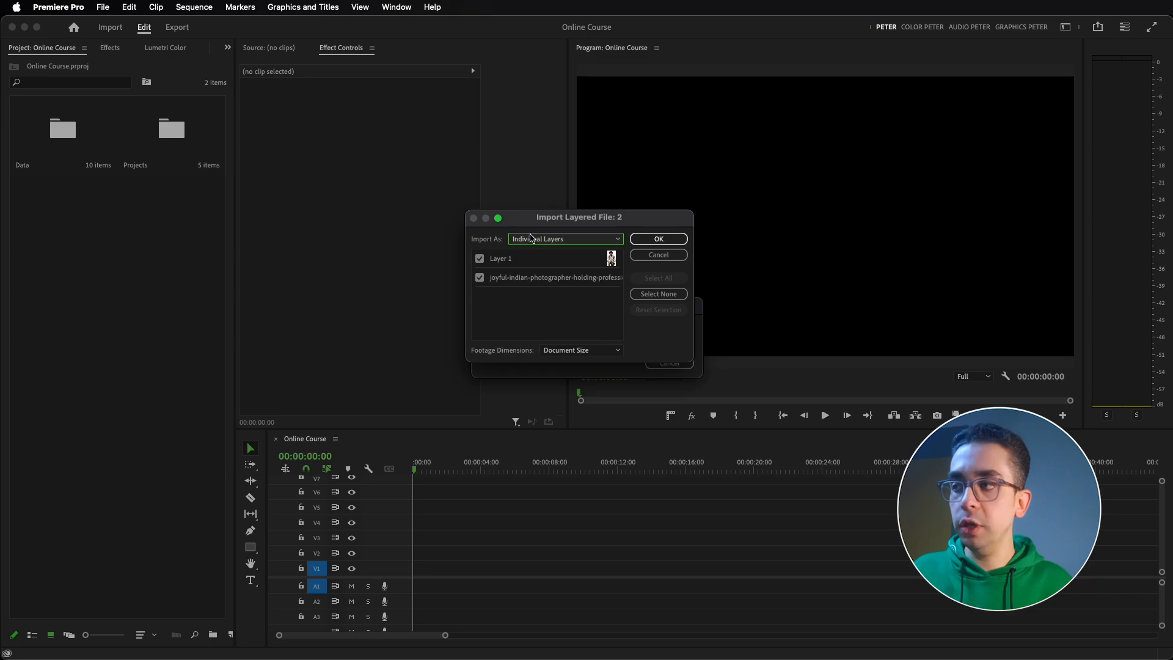
click(658, 239)
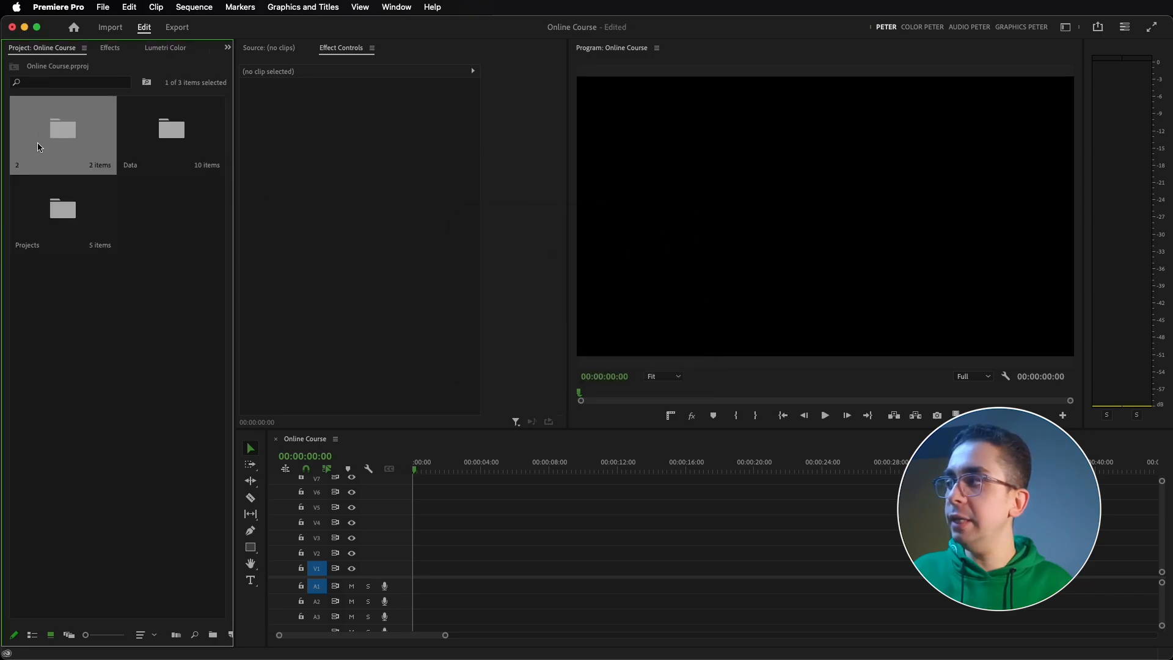
Step: From bin 2, place the background layer on V1 and the man's cutout on V2, both starting at 00:00:00:00
double_click(62, 132)
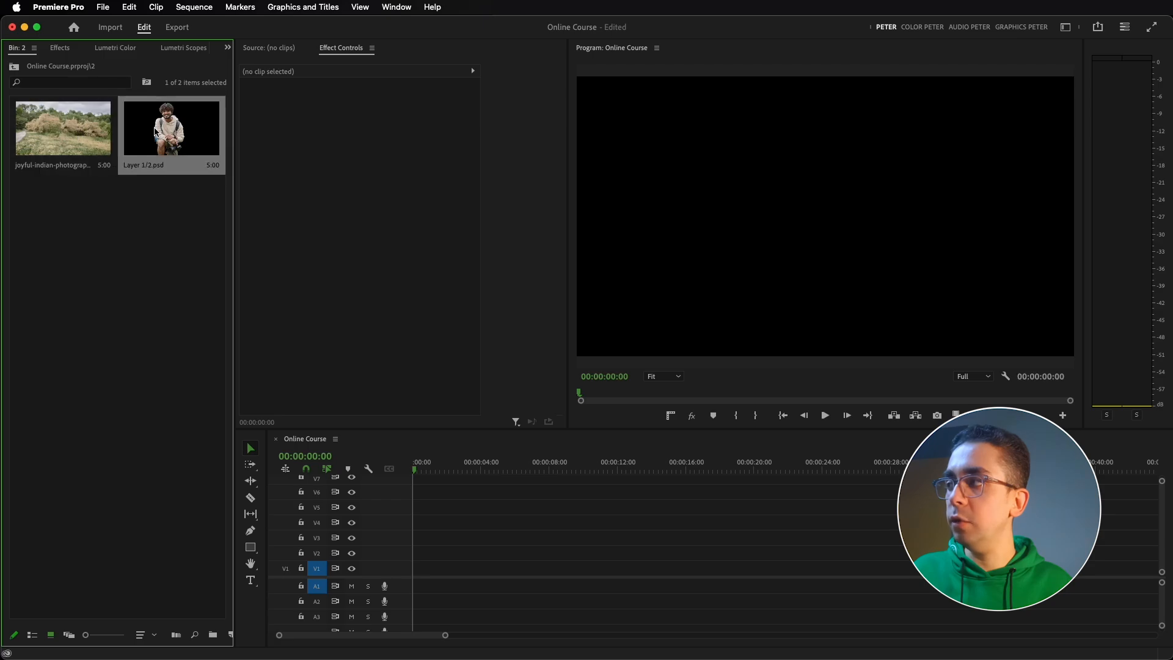
drag(129, 168, 455, 568)
click(176, 138)
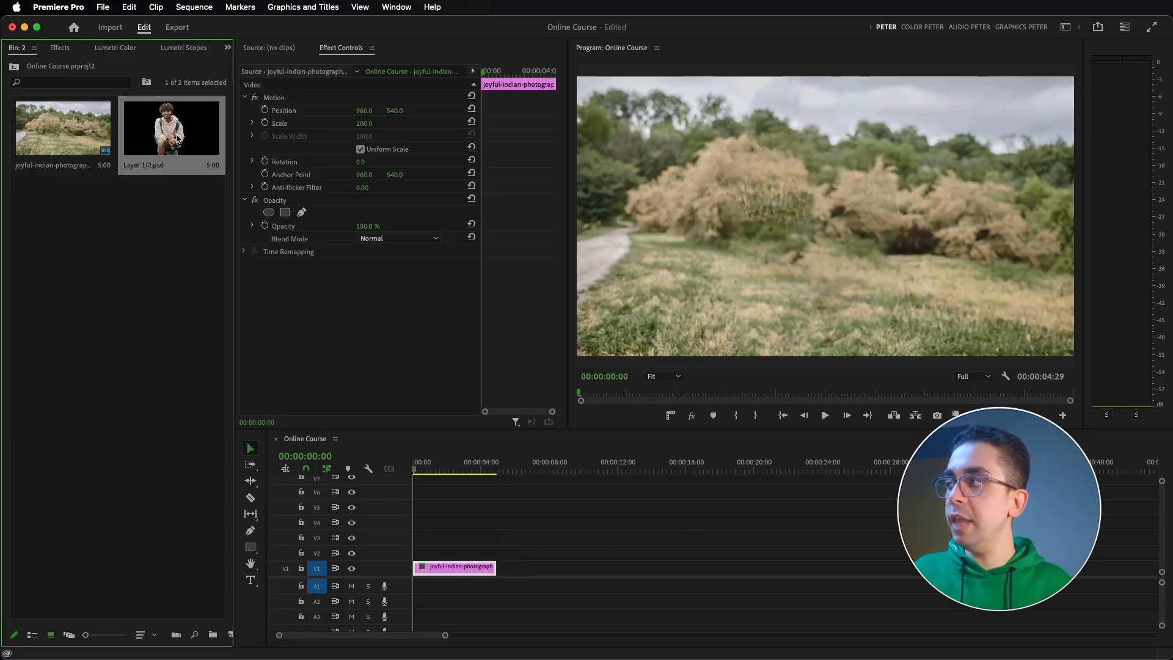
drag(399, 397, 453, 551)
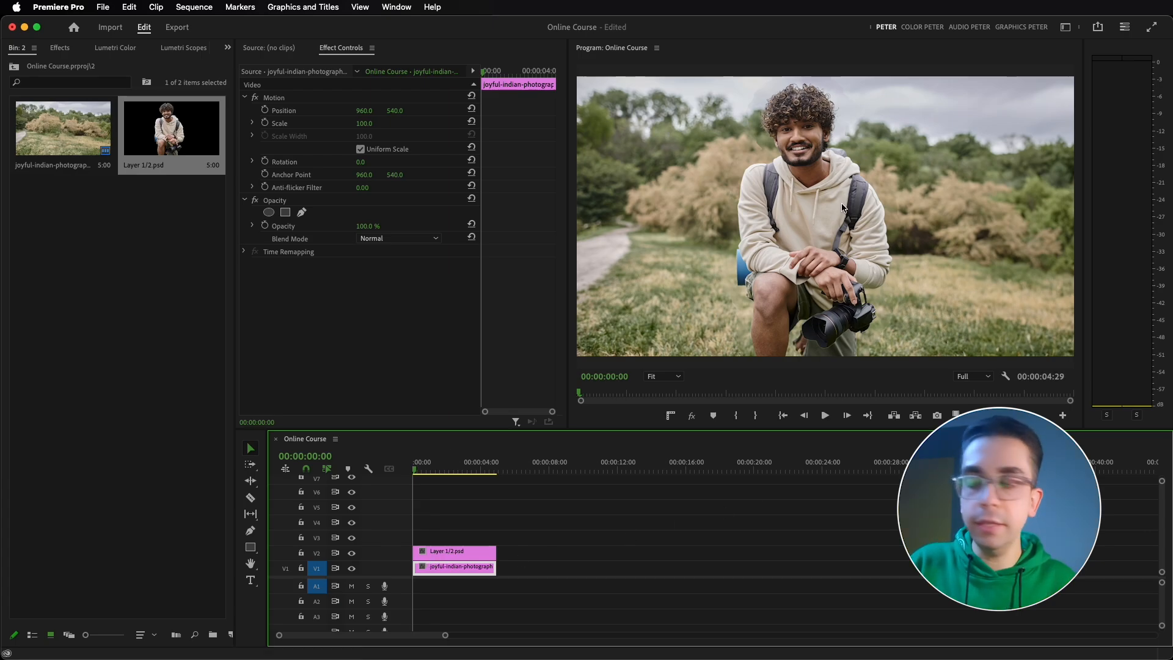
Step: Try shifting the man's cutout horizontally over the background and undo the move
click(437, 551)
drag(364, 110, 420, 111)
key(super+z)
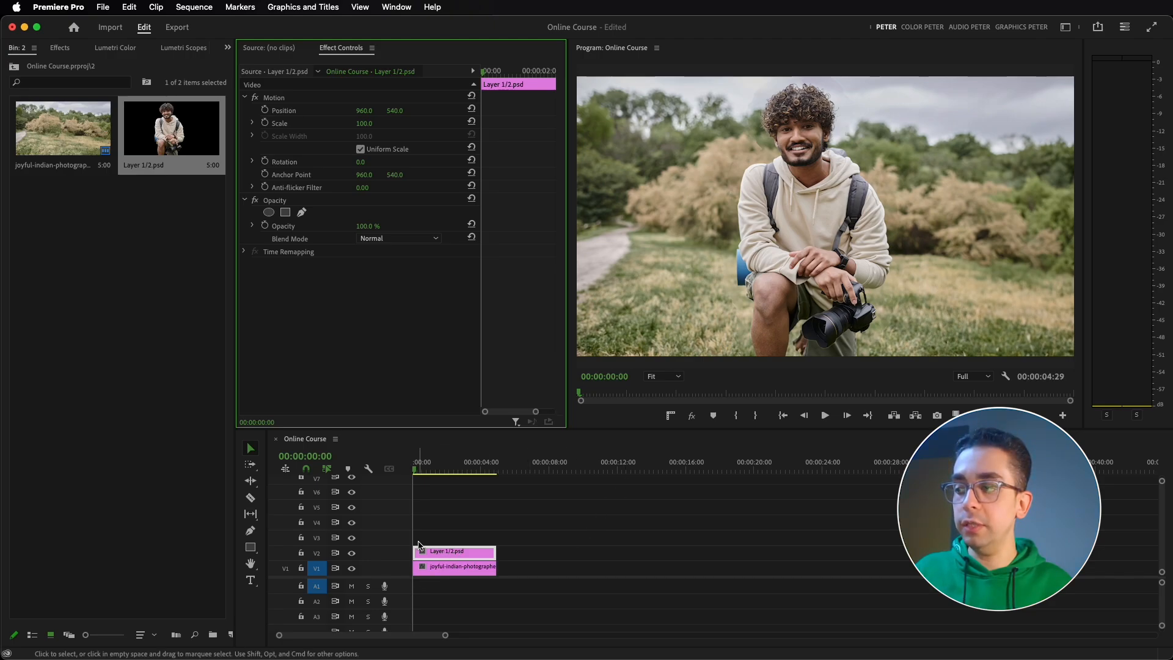
Step: Add a starting Scale keyframe at 00:00:00:00 to both the cutout clip and the background clip
click(455, 554)
key(equal)
key(equal)
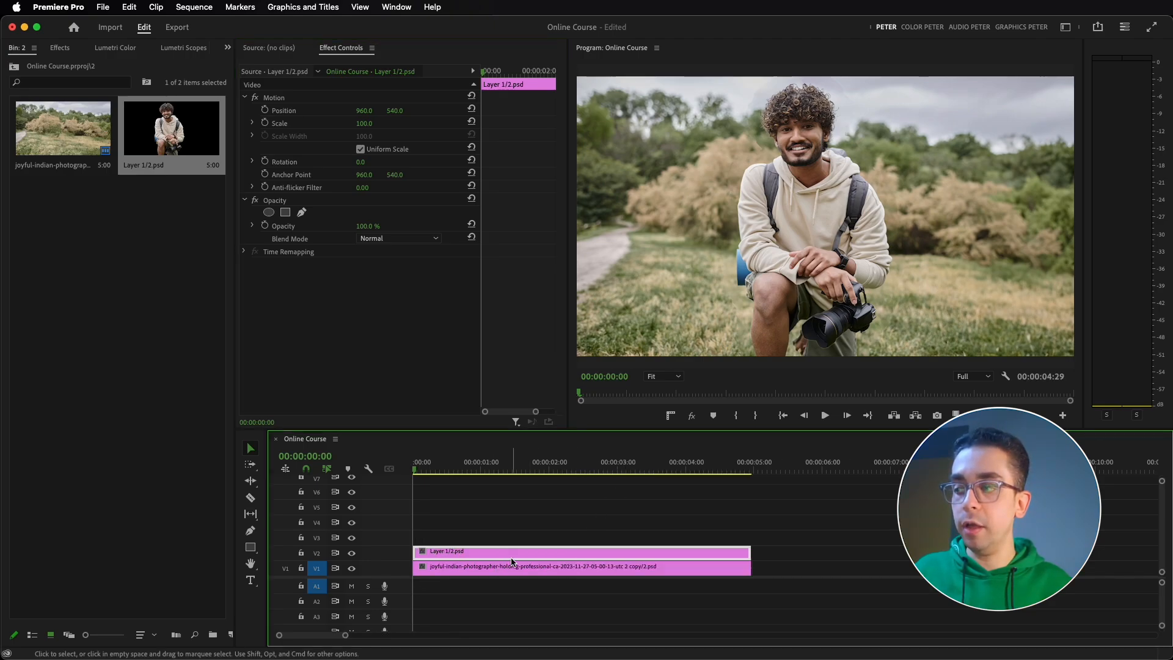
click(264, 122)
click(440, 571)
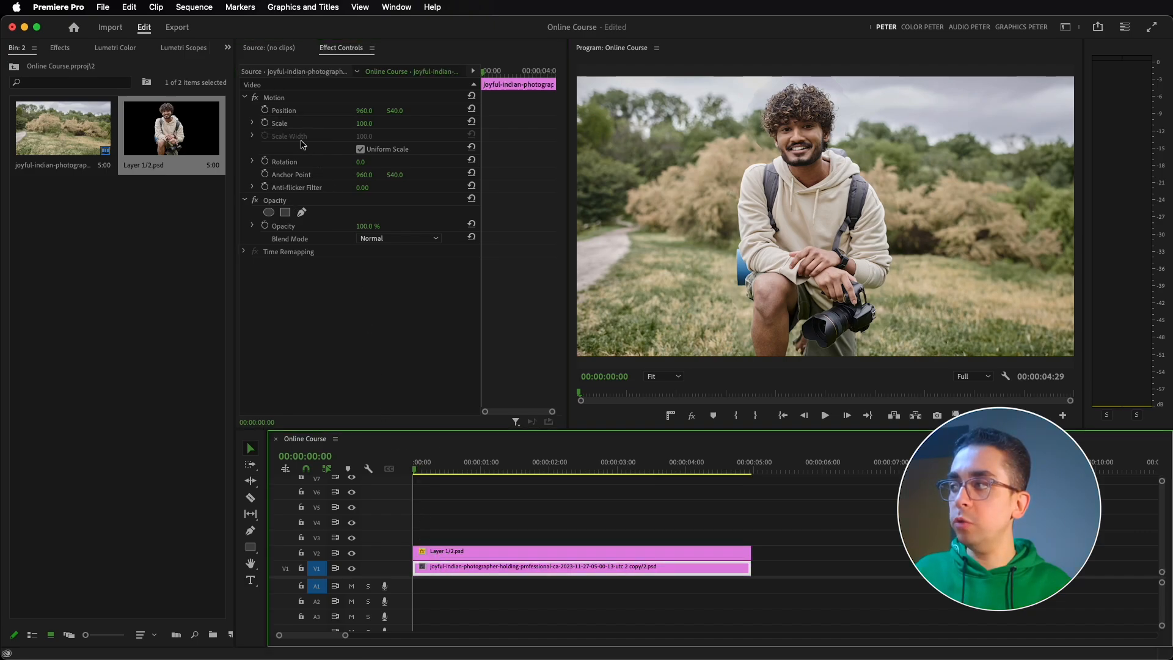
click(265, 123)
Step: With the playhead at 00:00:04:28, move the cutout clip's anchor point onto the man's face, at about 853.9, 228.7
drag(568, 468, 750, 467)
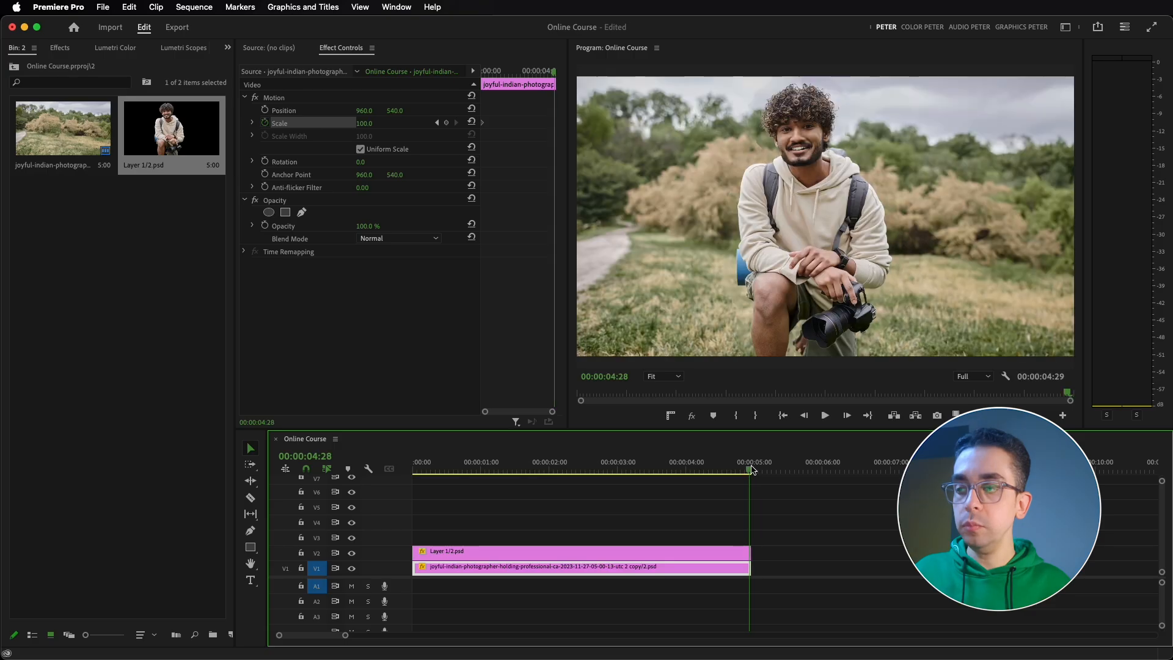
click(720, 553)
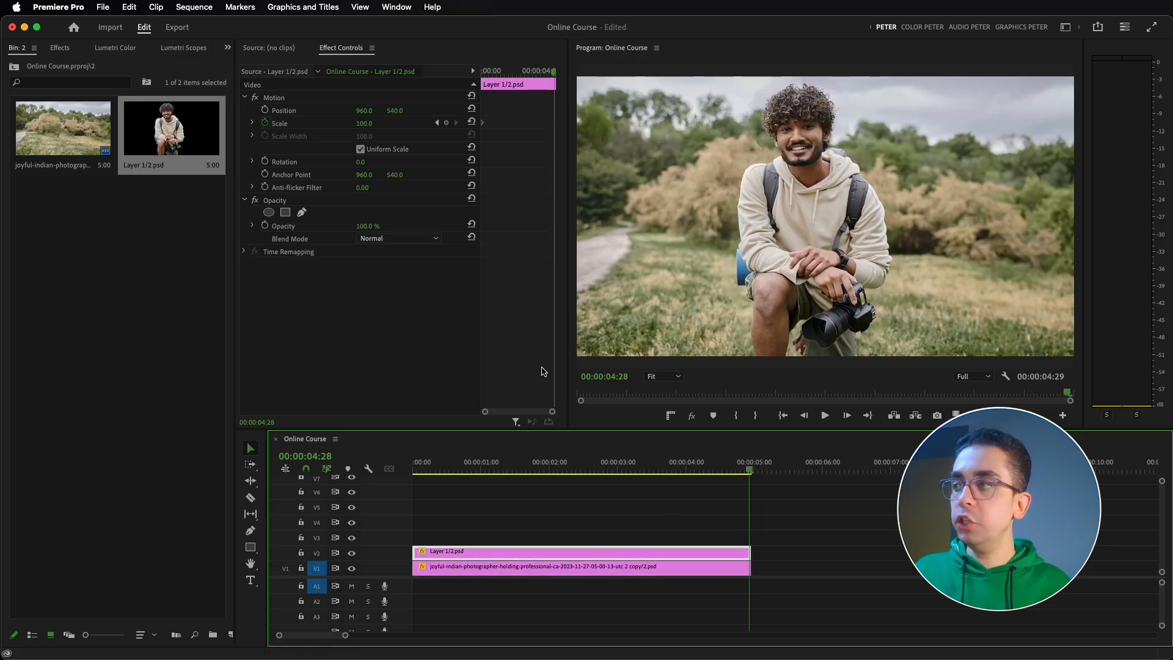
click(369, 124)
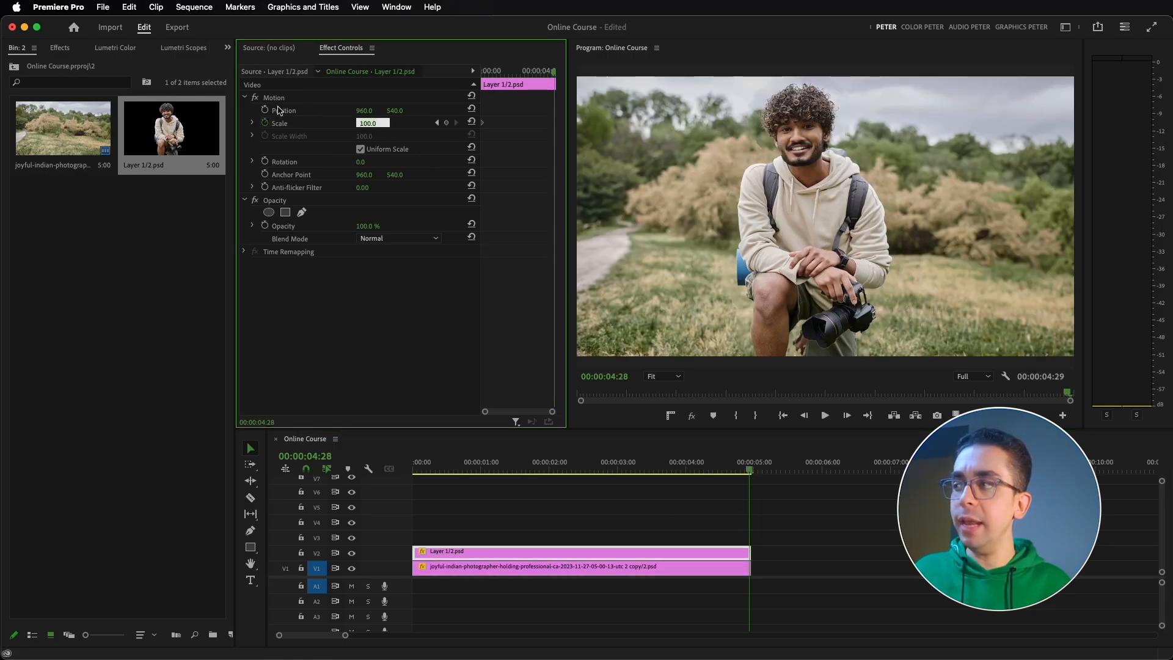
click(681, 538)
click(703, 556)
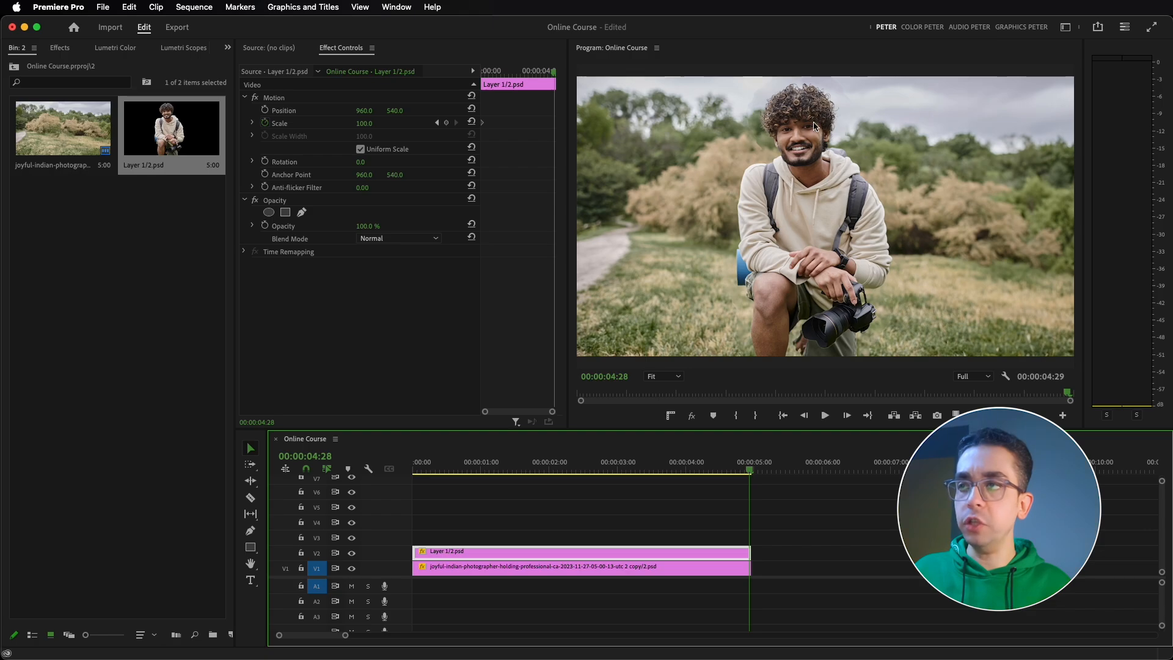
click(272, 99)
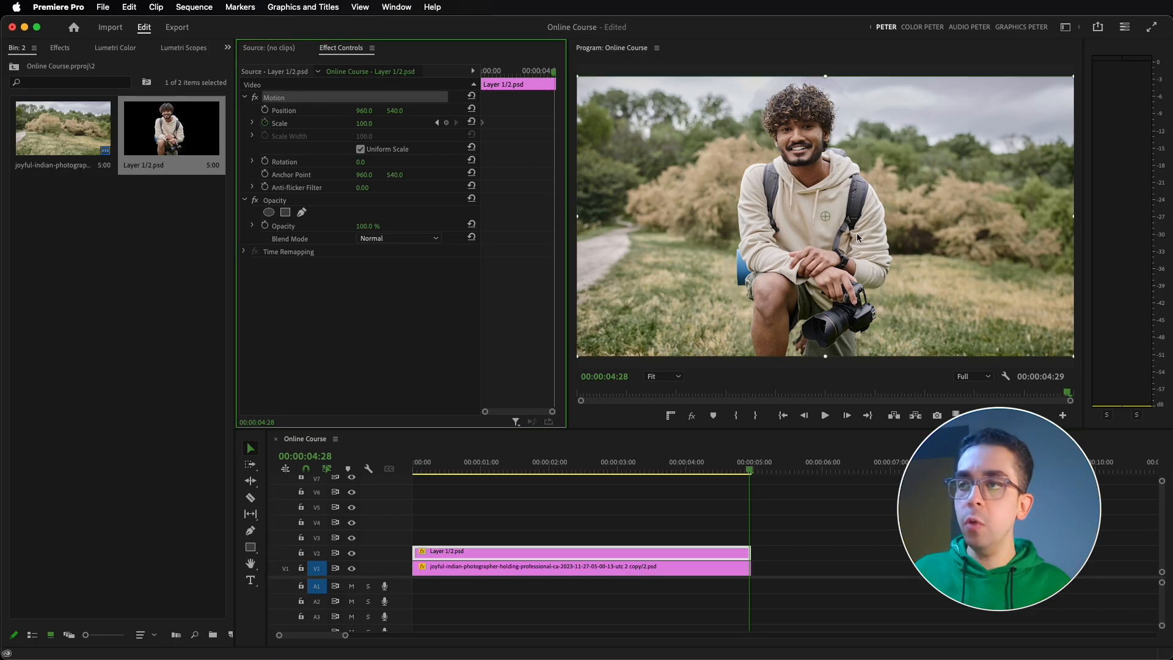
drag(826, 214, 797, 135)
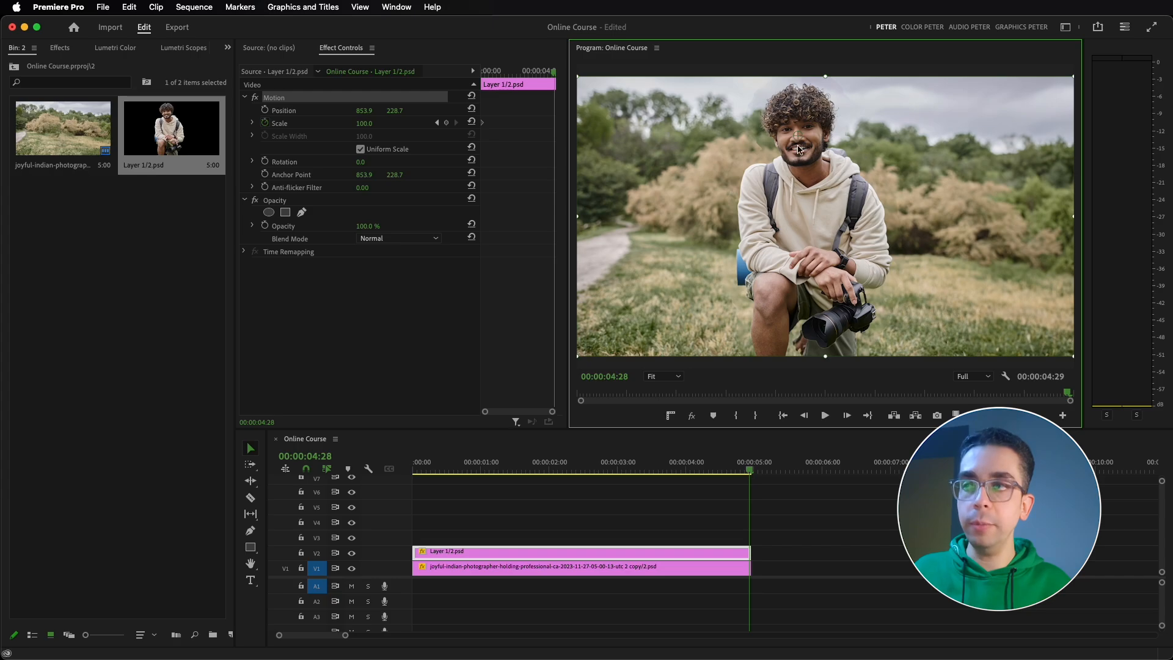
Step: Set the cutout clip's Scale to 120 at 00:00:04:28
click(364, 124)
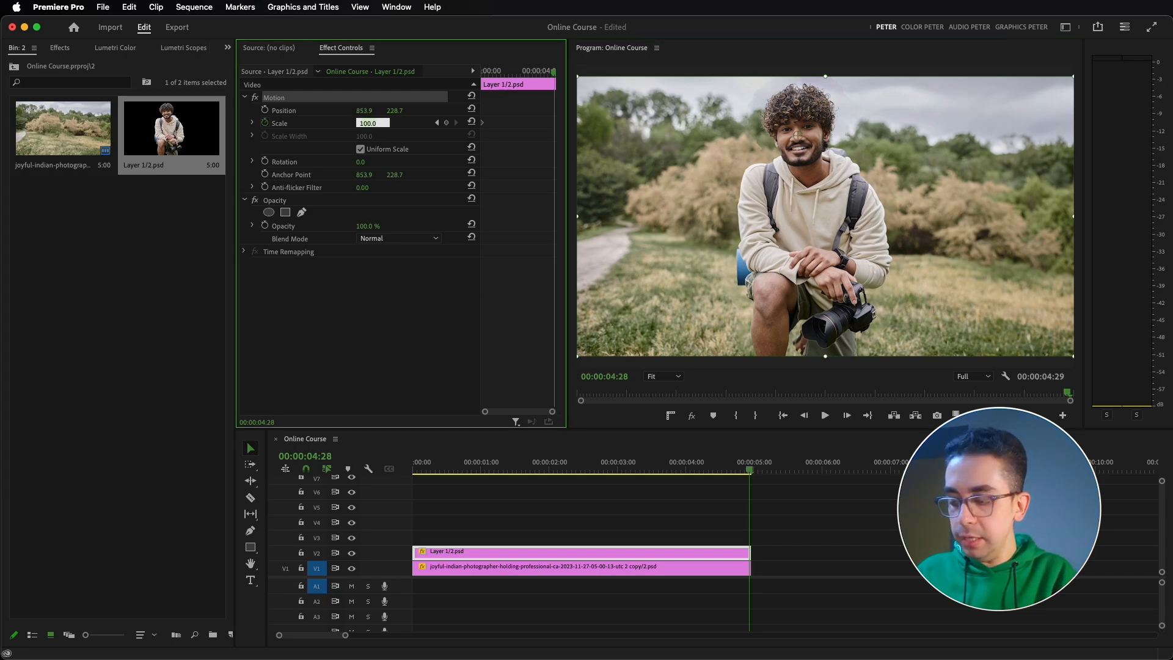
text(120)
key(Return)
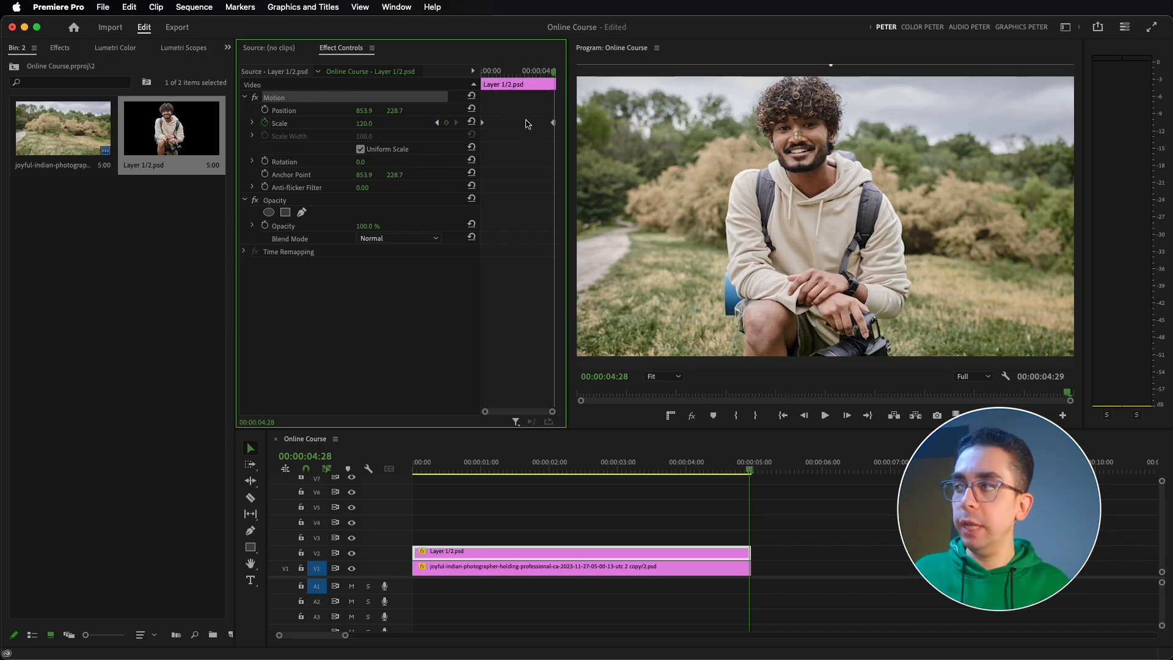
Step: Keyframe the cutout clip's Position at 00:00:00:00 and 00:00:04:28, moving the man slightly downward at the end keyframe
click(264, 110)
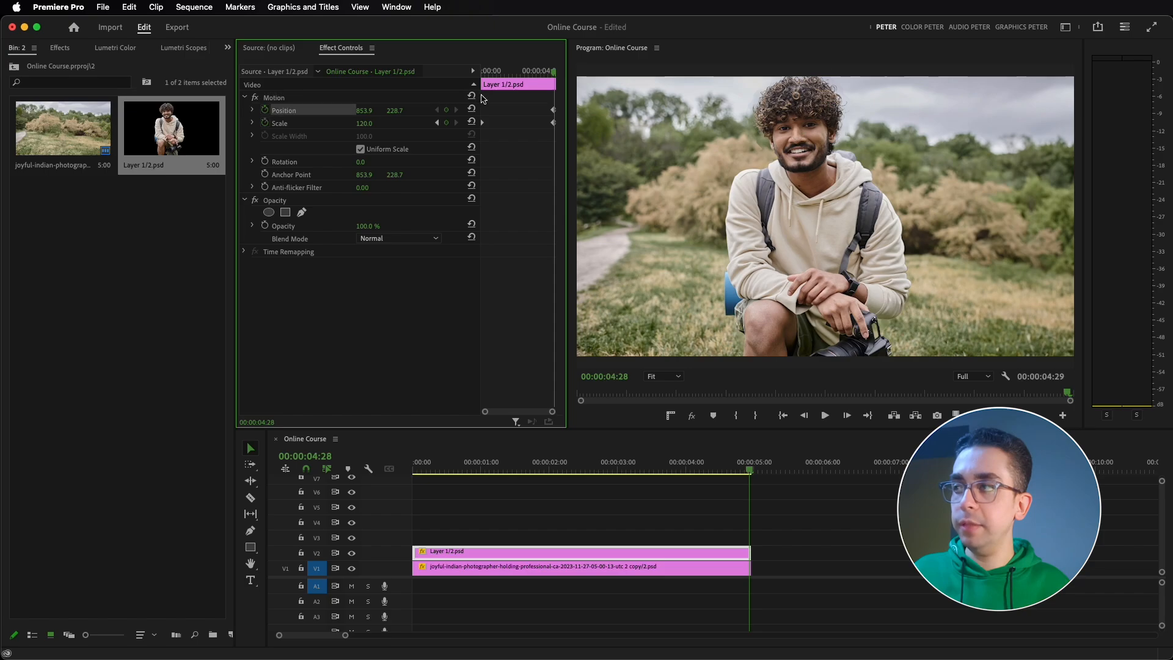
drag(749, 470, 283, 490)
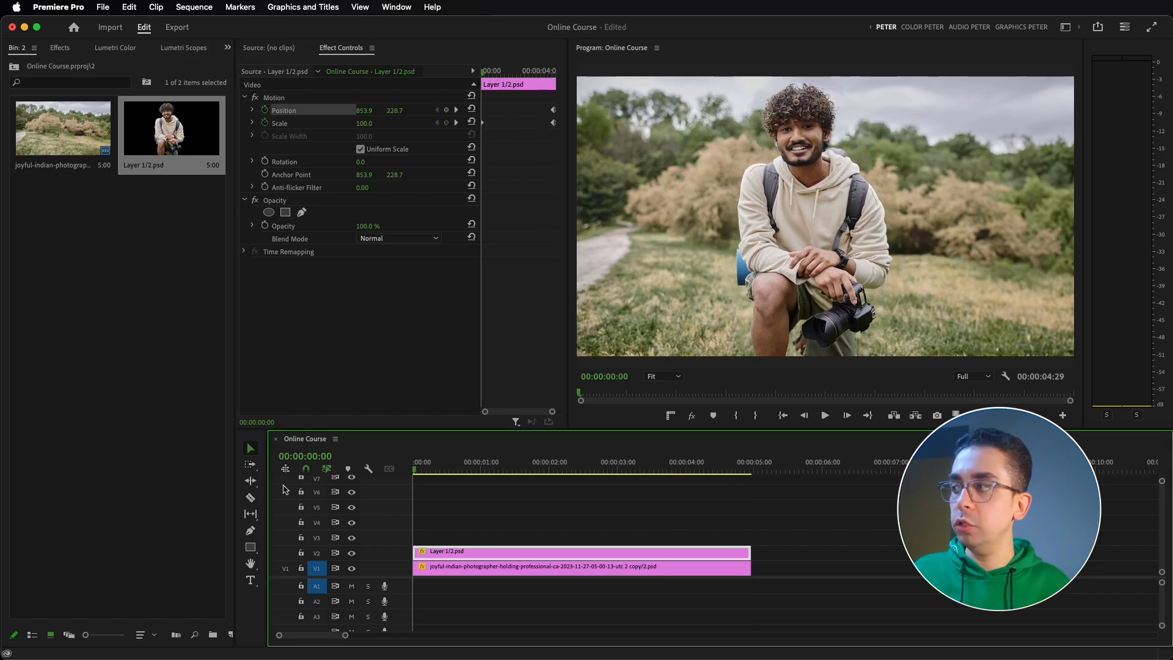
click(445, 110)
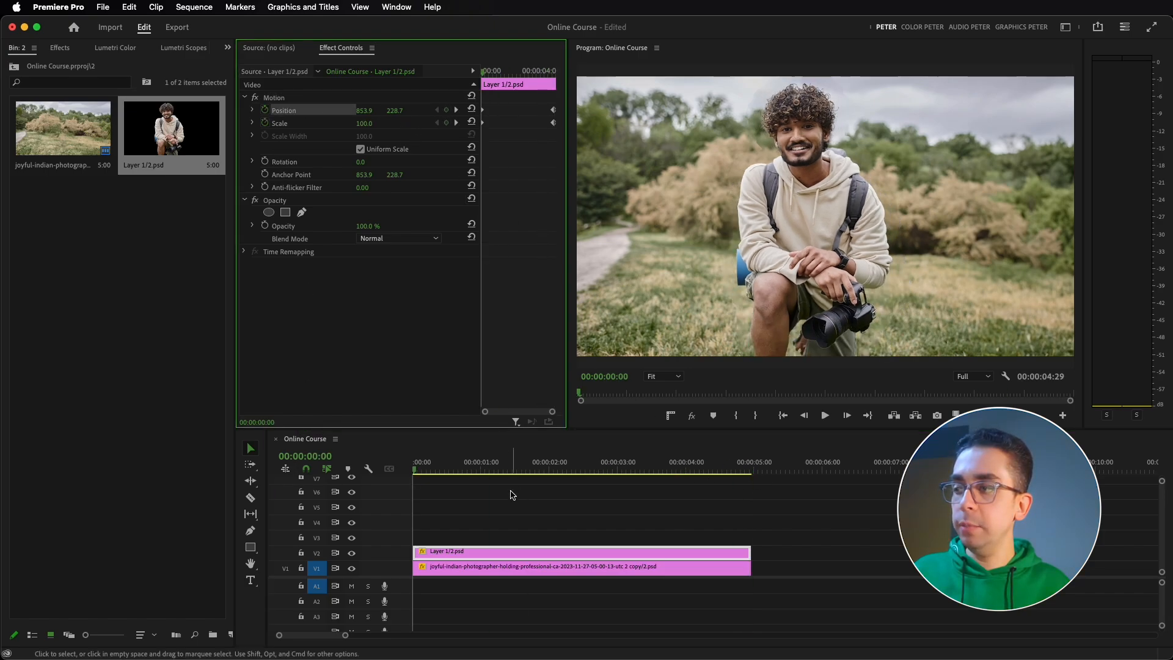
drag(513, 469, 751, 467)
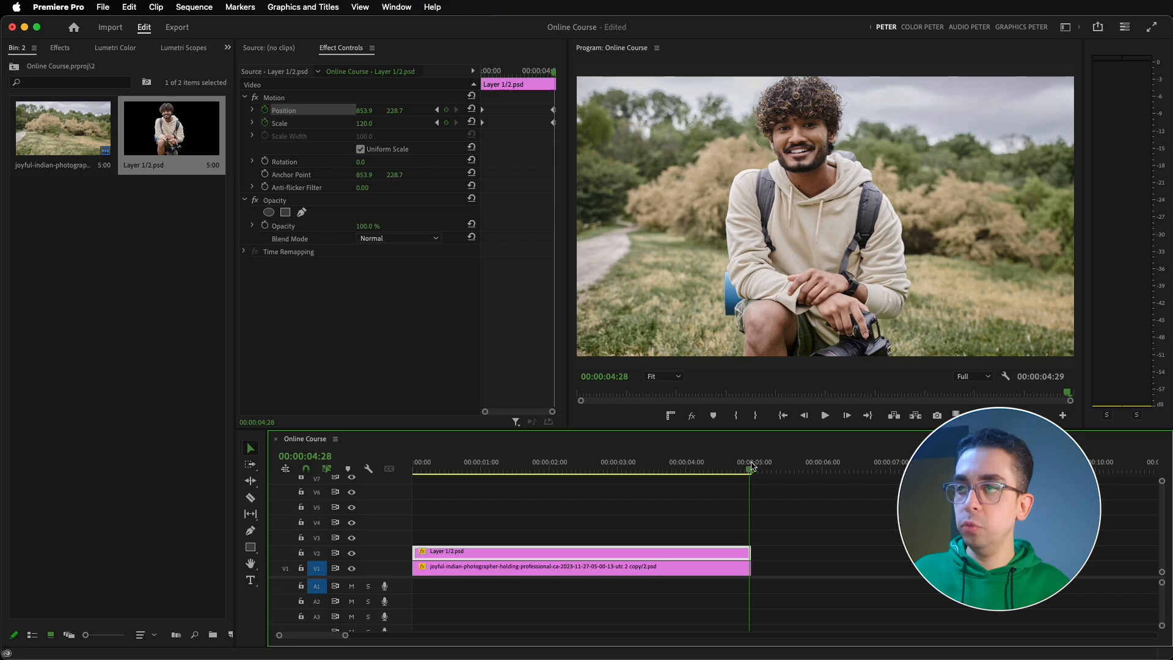
mouse_move(391, 114)
mouse_down()
mouse_move(427, 115)
mouse_move(400, 110)
mouse_up()
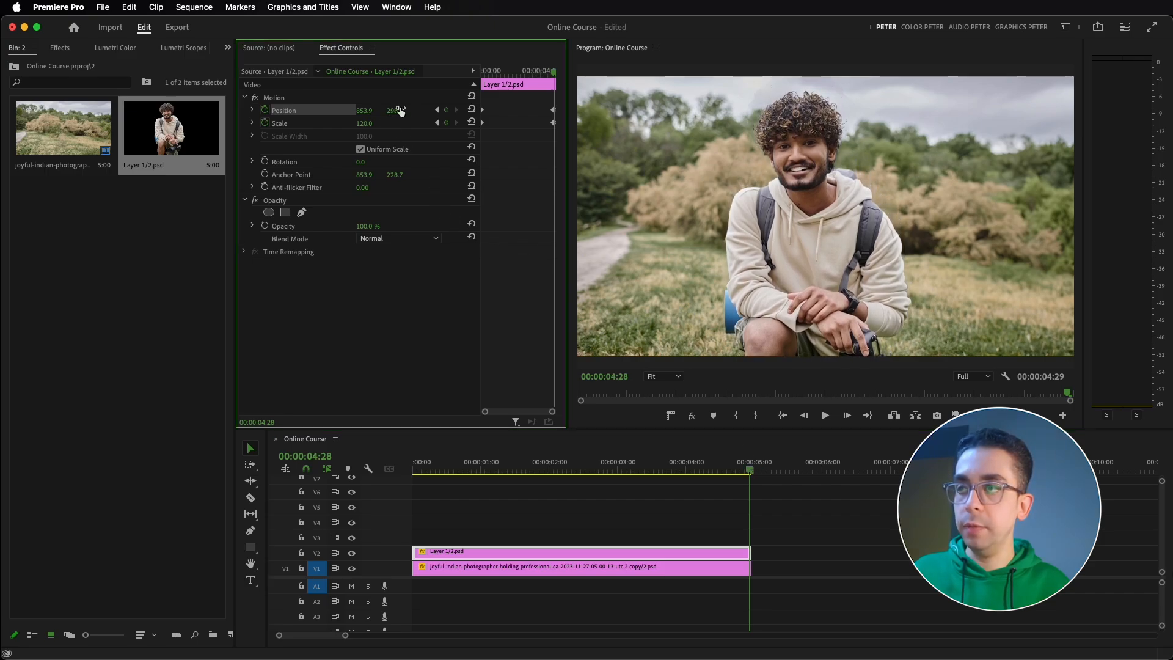
Step: Animate the background clip's Scale from 120 at 00:00:00:00 to 100 at 00:00:04:28 and play back the zoom
drag(675, 473, 413, 472)
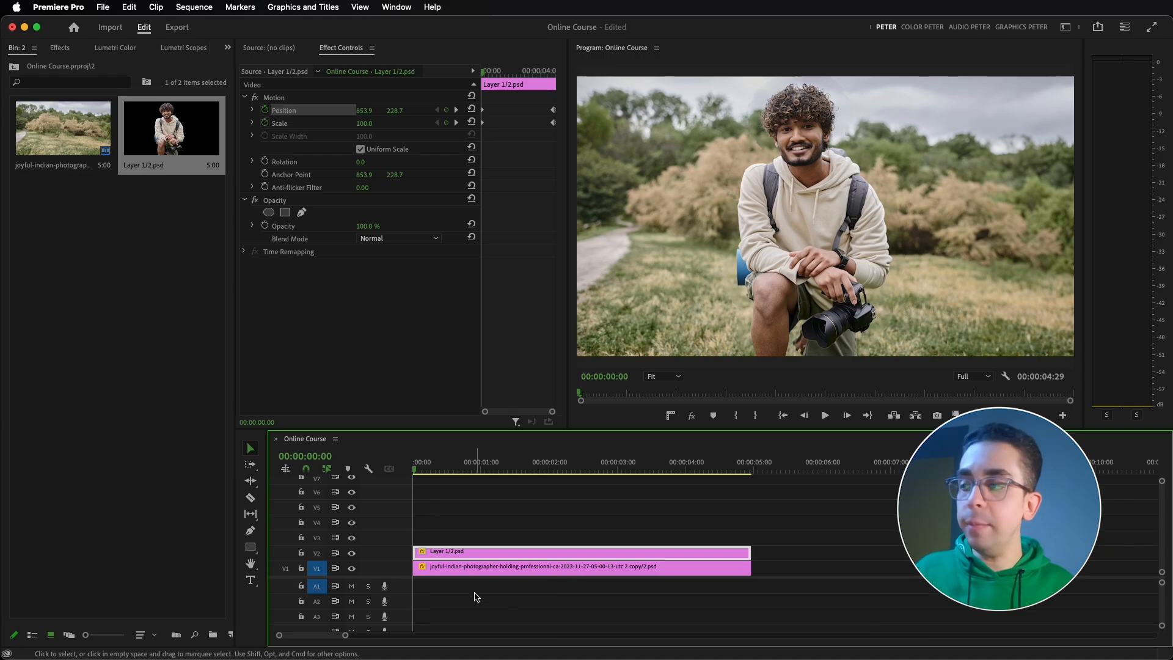
click(446, 571)
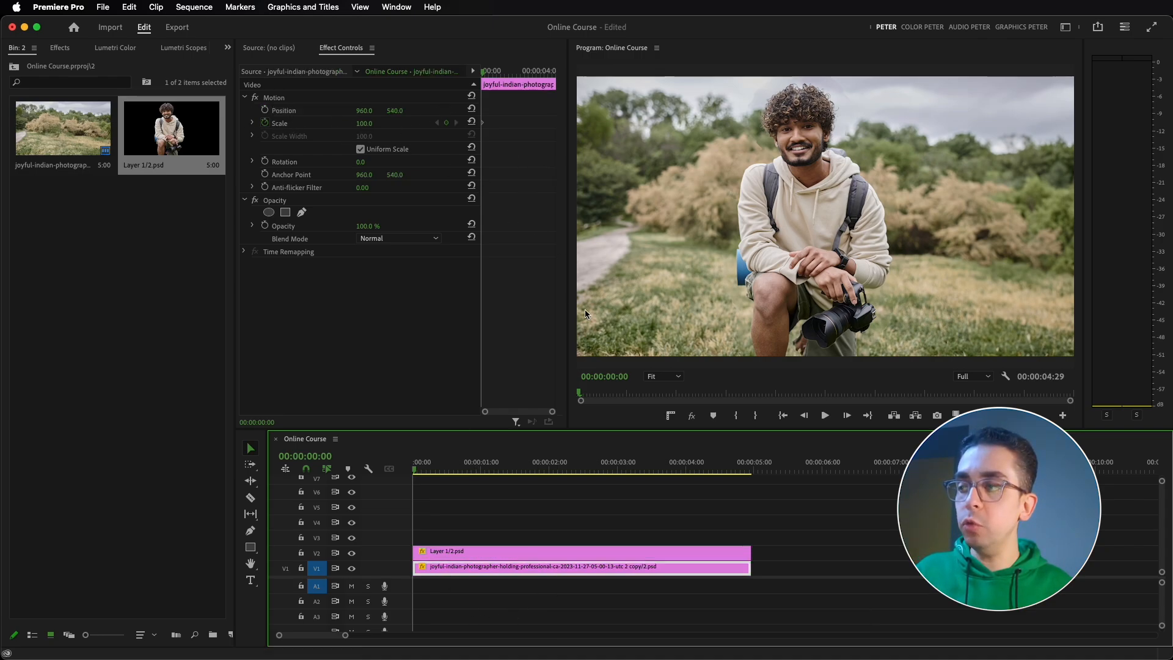
click(750, 466)
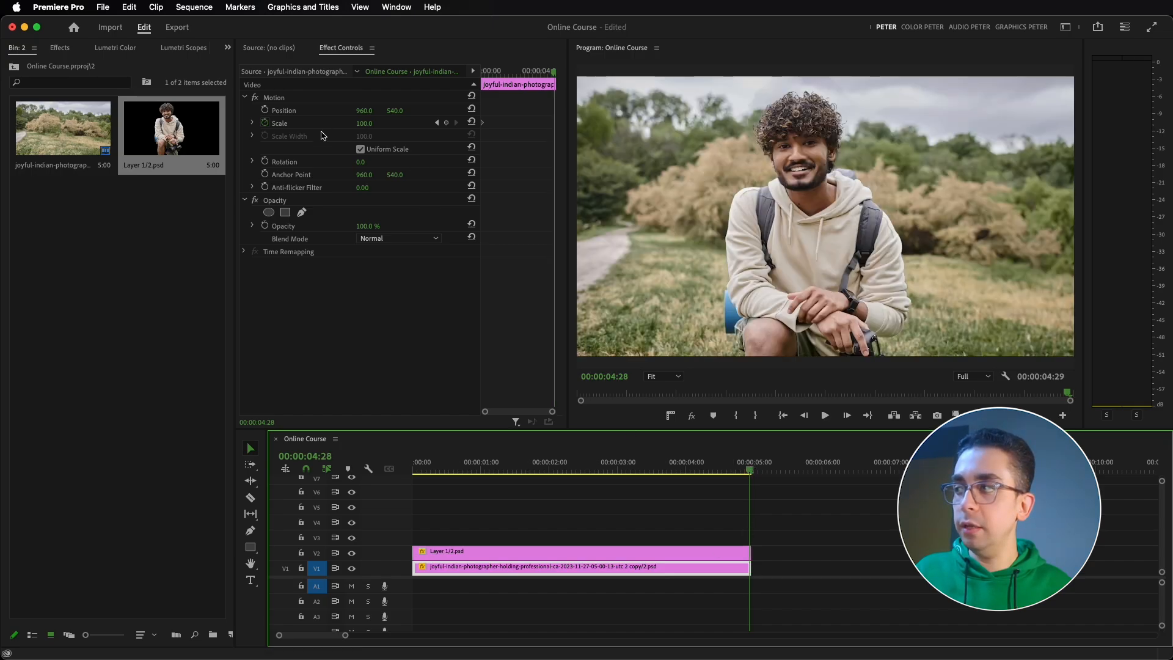
click(446, 123)
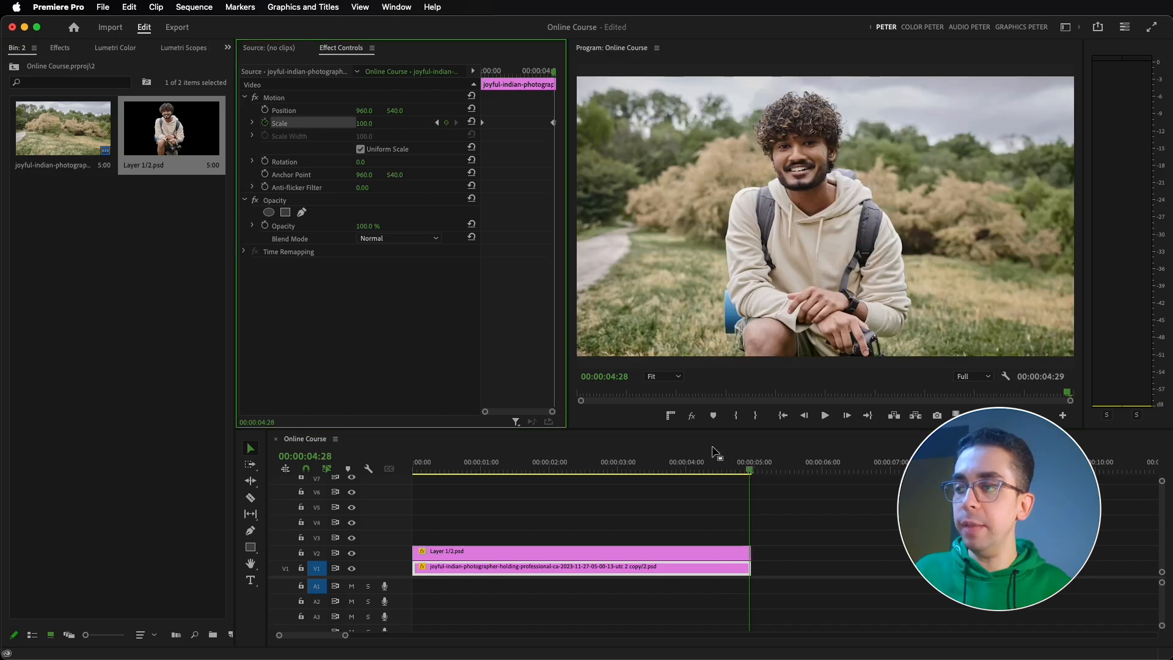
key(Home)
click(367, 123)
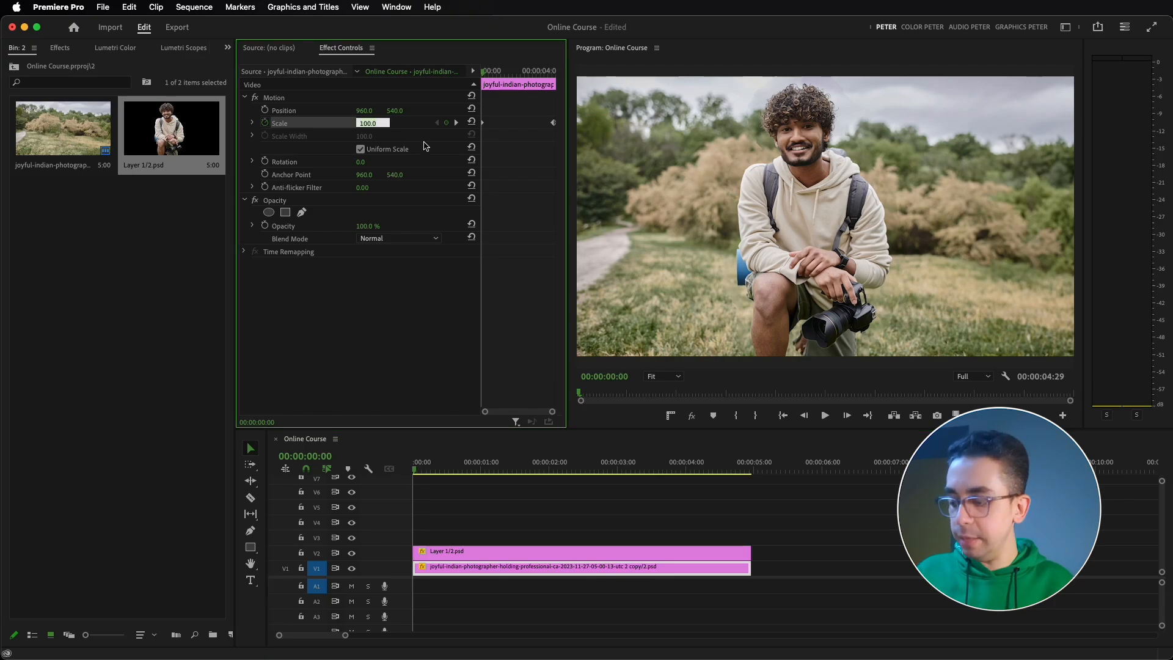
text(120)
key(Return)
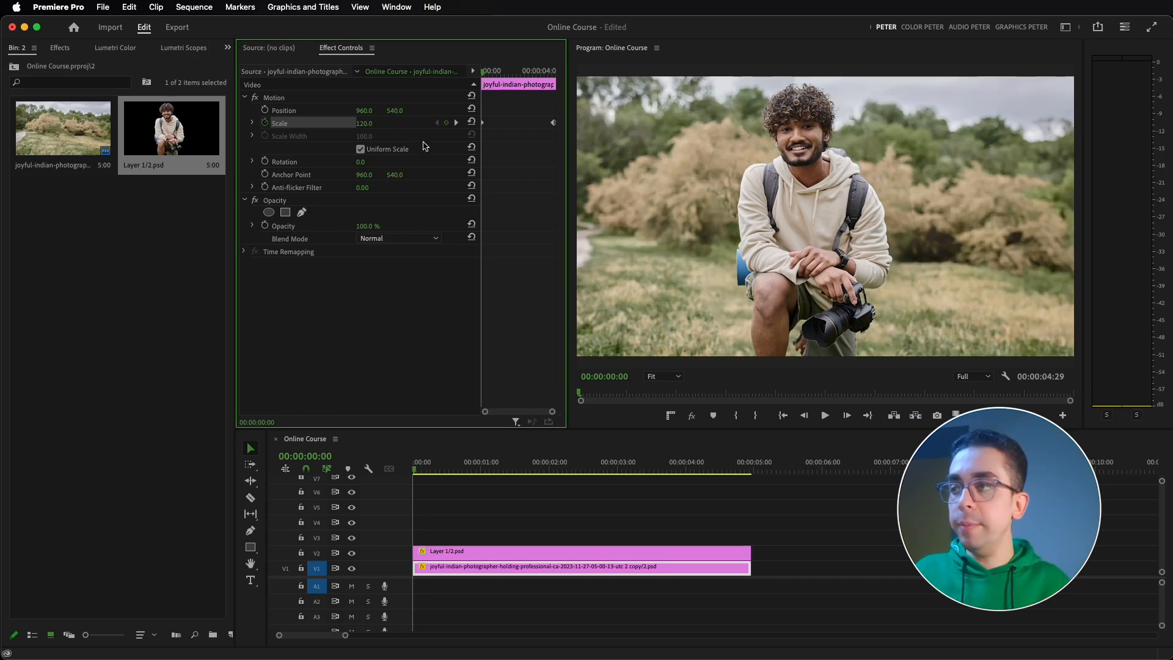
key(space)
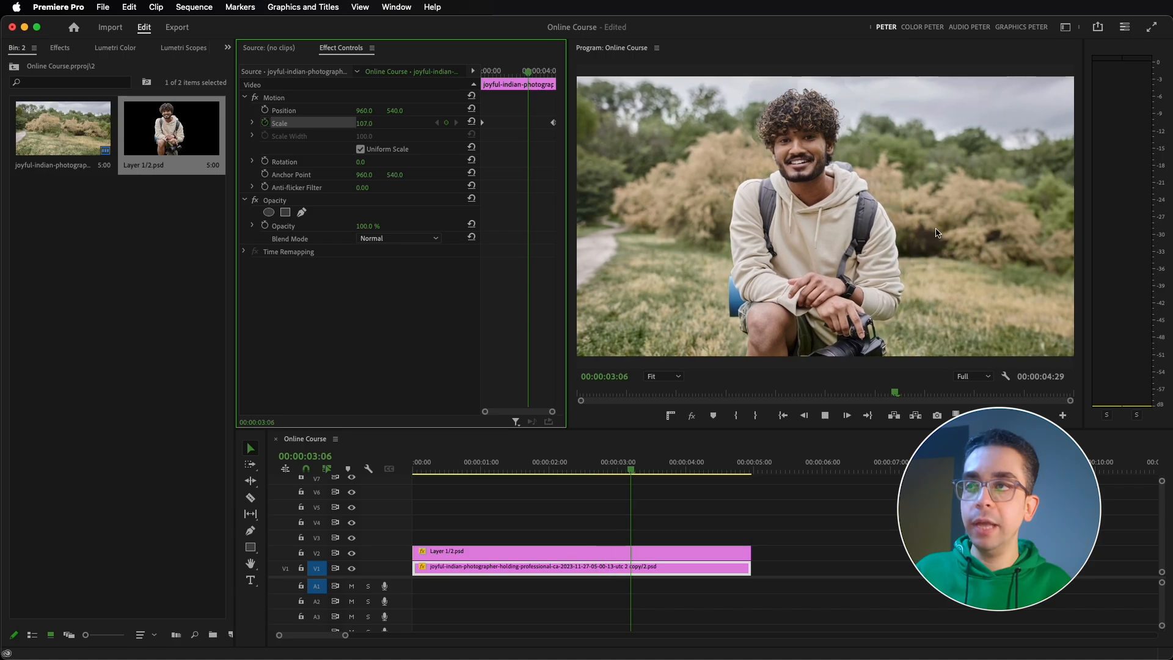
drag(713, 471, 254, 513)
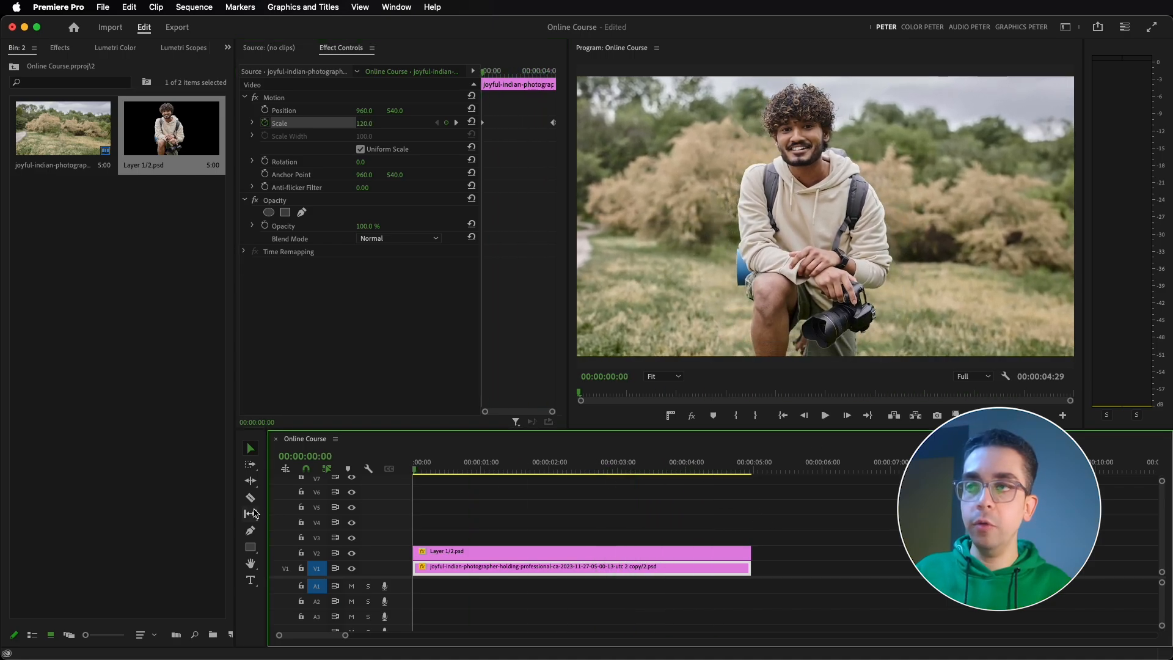
key(space)
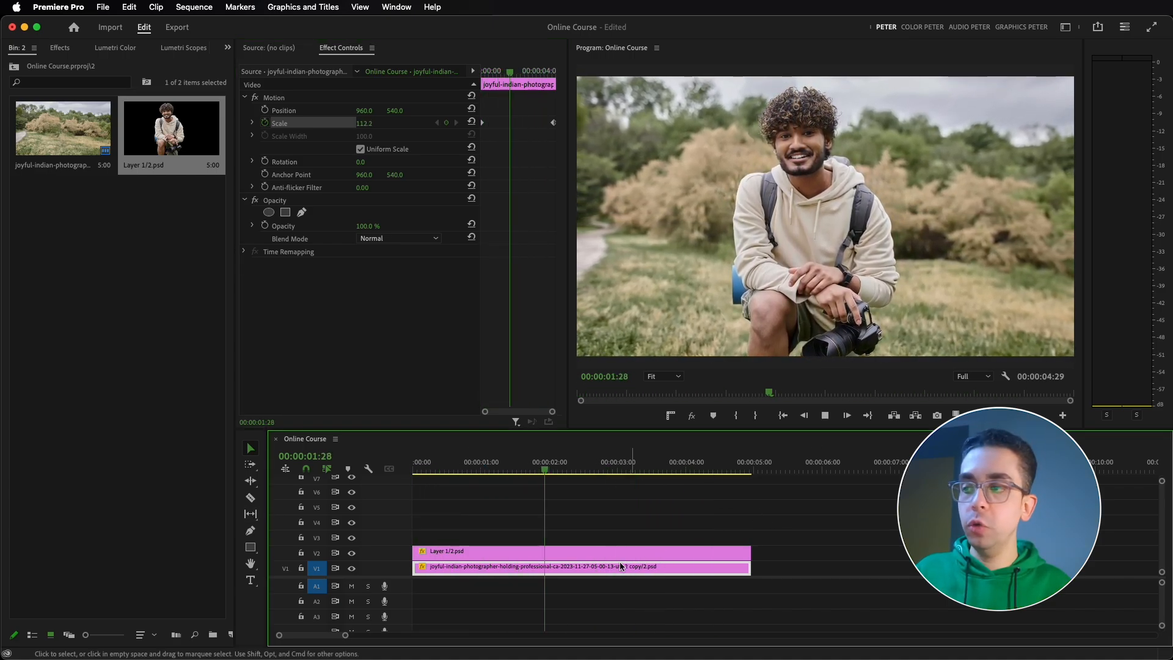
Step: Shift the man toward the right side of the frame by setting the cutout clip's Anchor Point X to about 435.9, and preview it
click(554, 554)
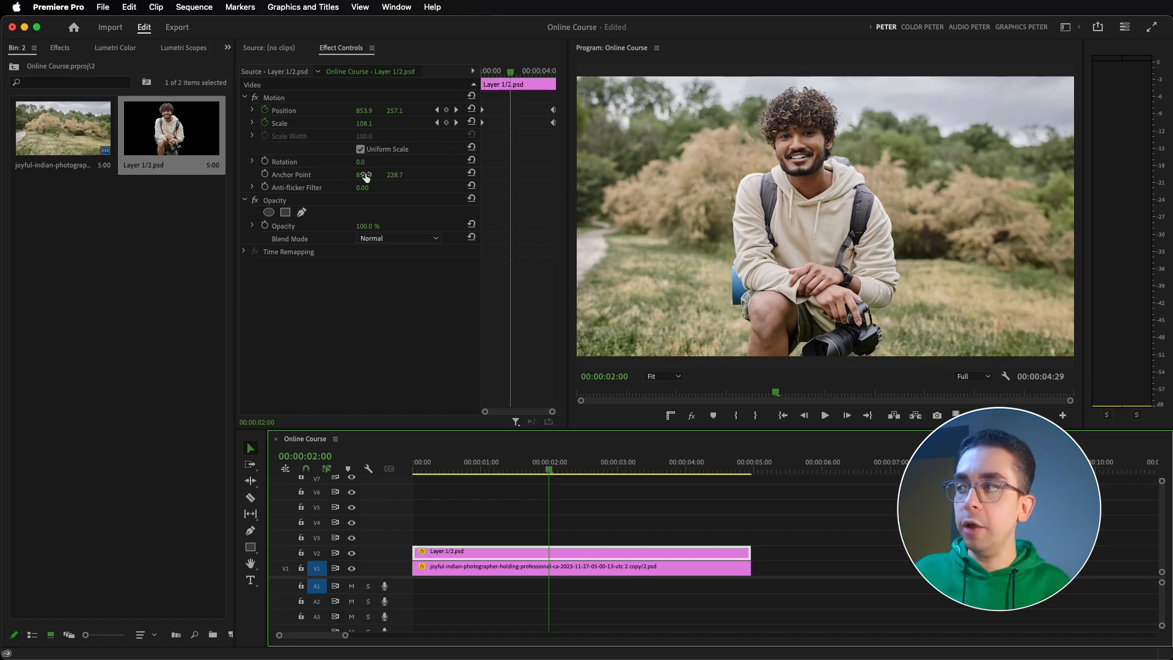
drag(366, 176, 87, 176)
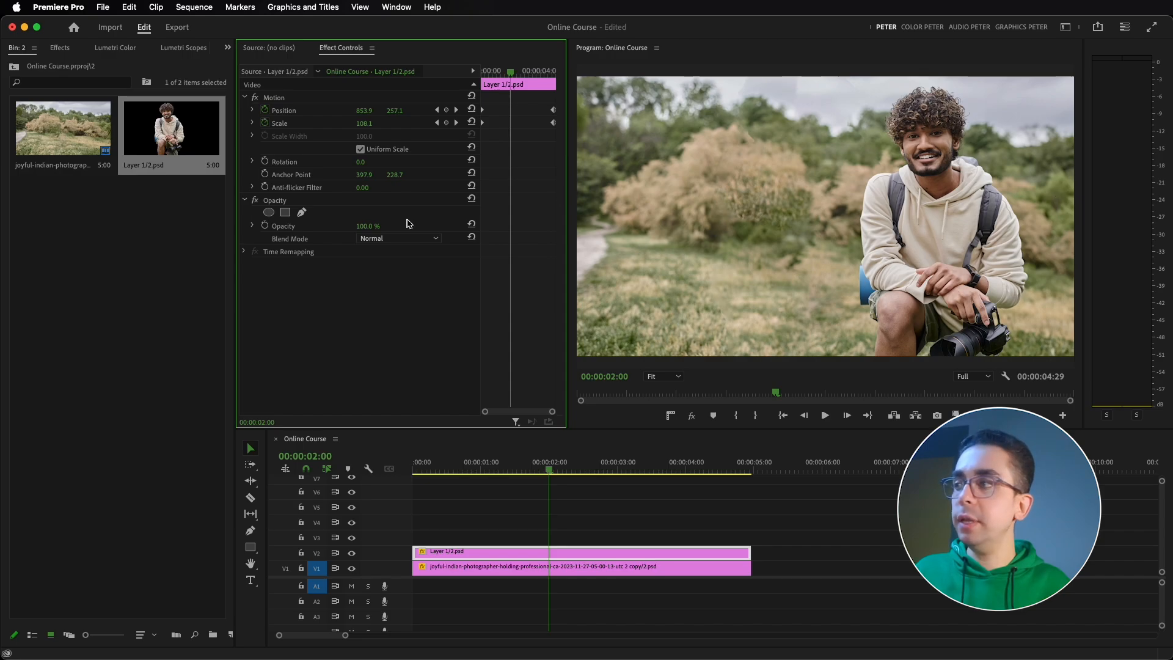
drag(365, 175, 388, 175)
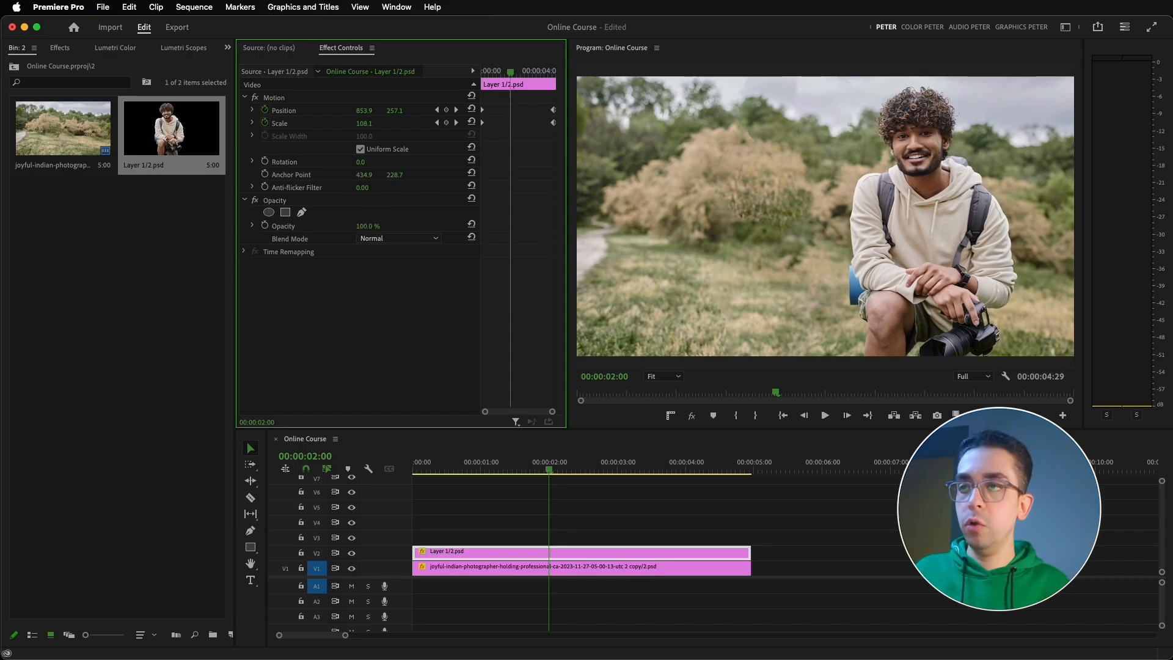
drag(535, 466, 510, 470)
key(Home)
key(space)
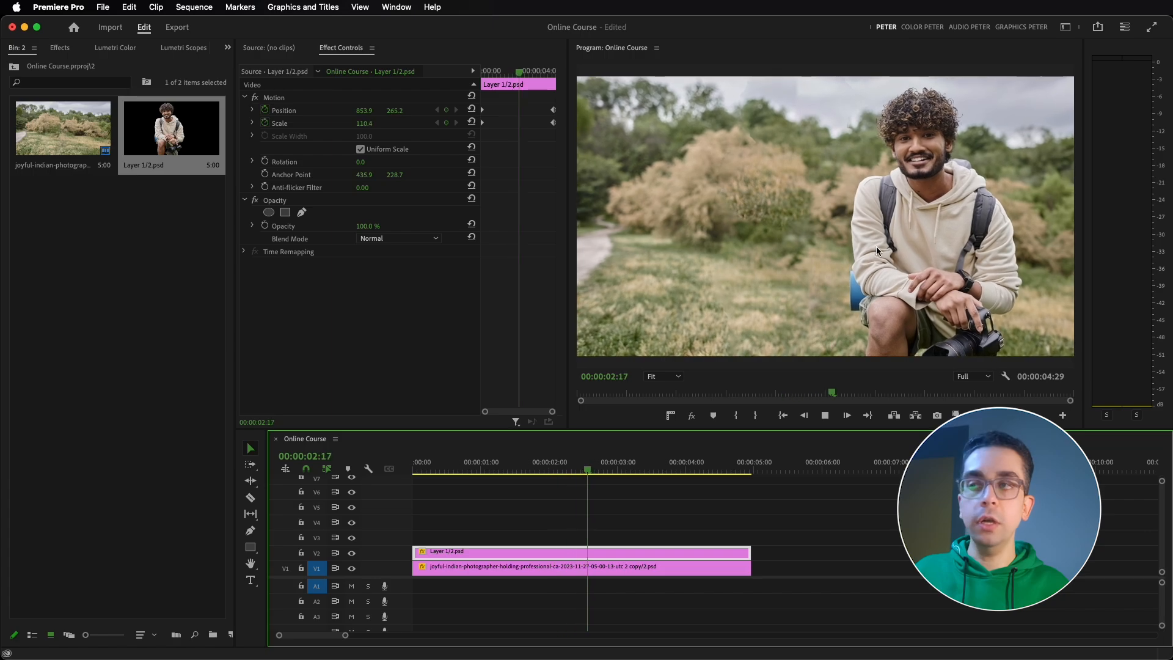
key(space)
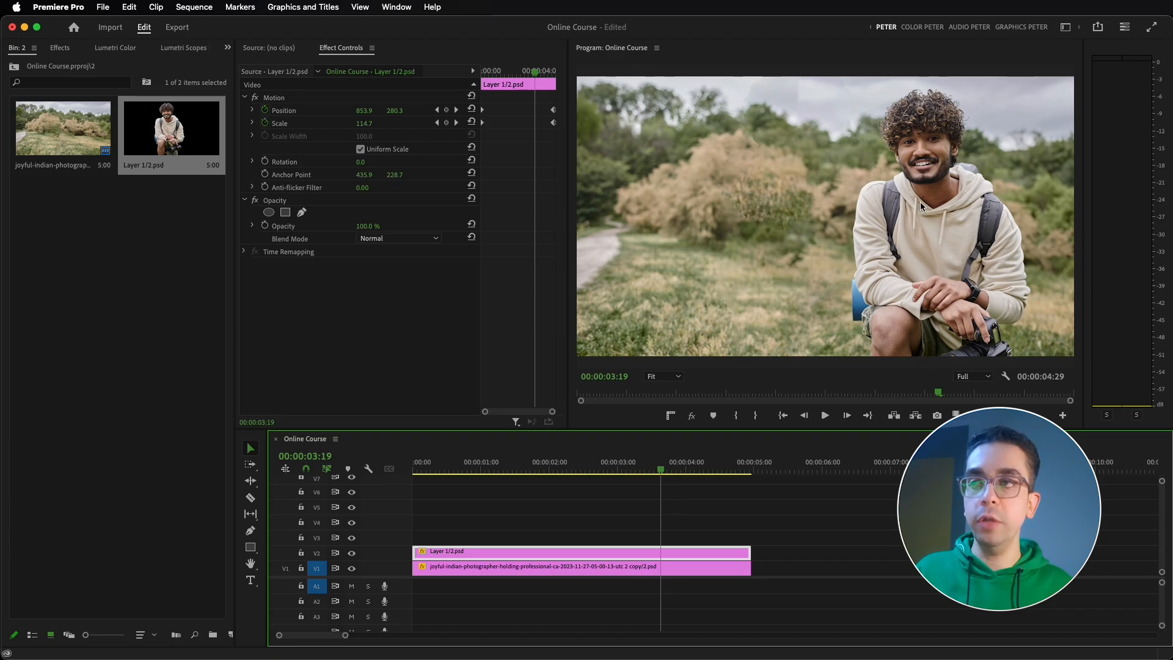
Step: Import the flying-dust-particles MP4 and Light & Color Leaks 02.mov from the Photos folder into the bin
double_click(94, 248)
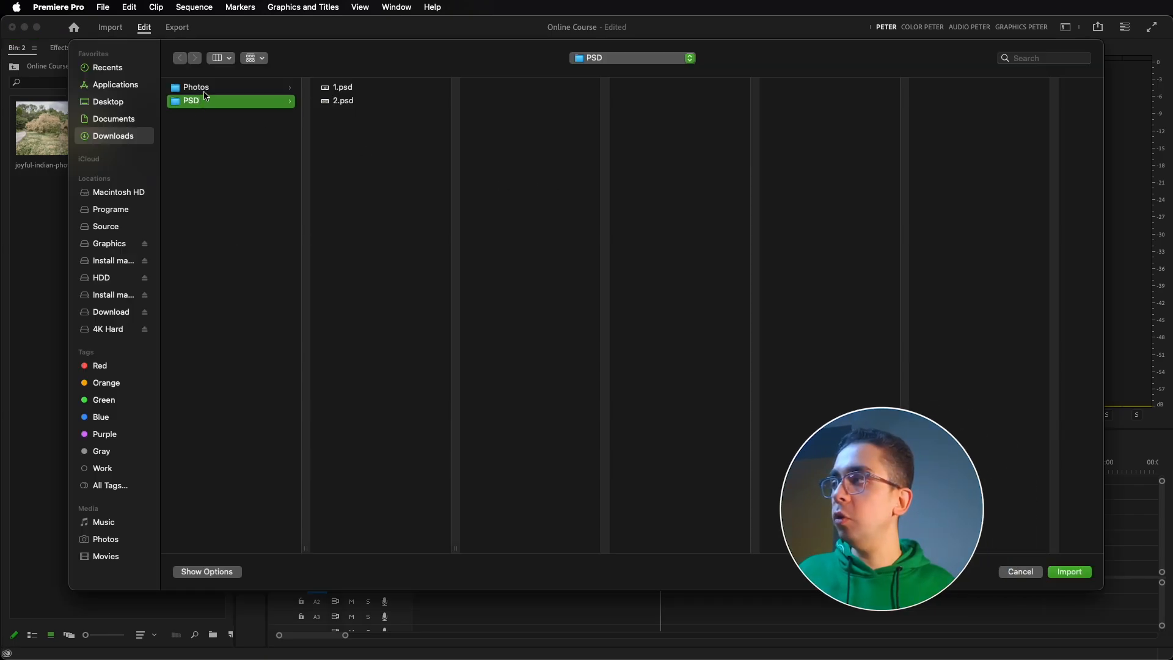
click(205, 91)
click(362, 102)
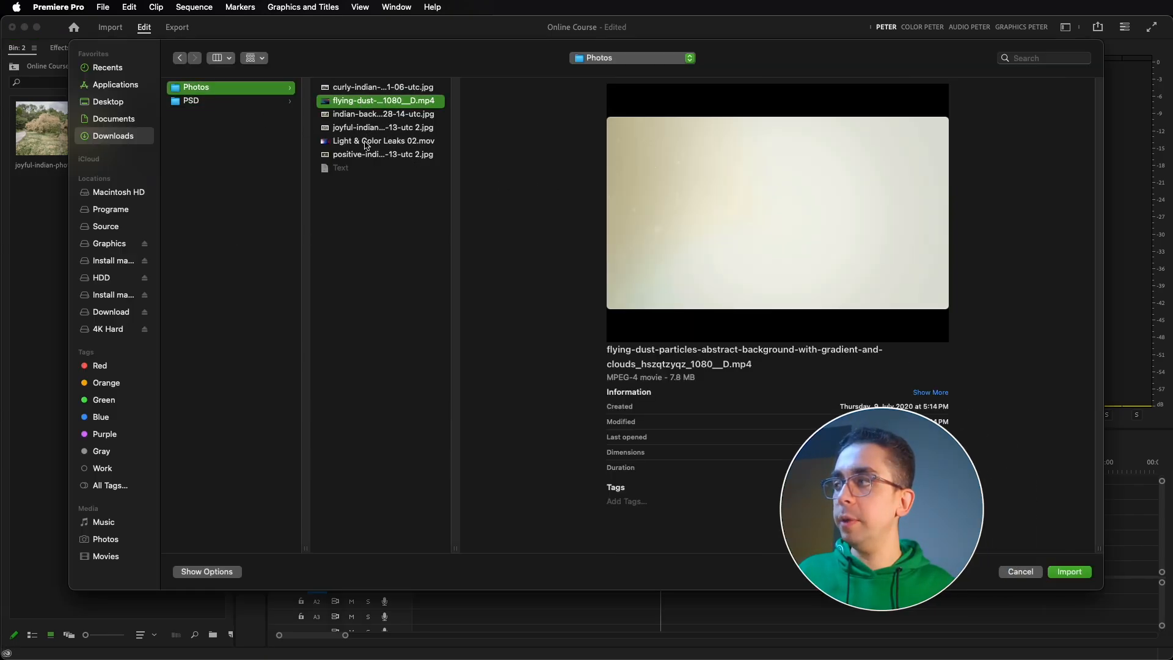
super+click(384, 141)
click(1070, 572)
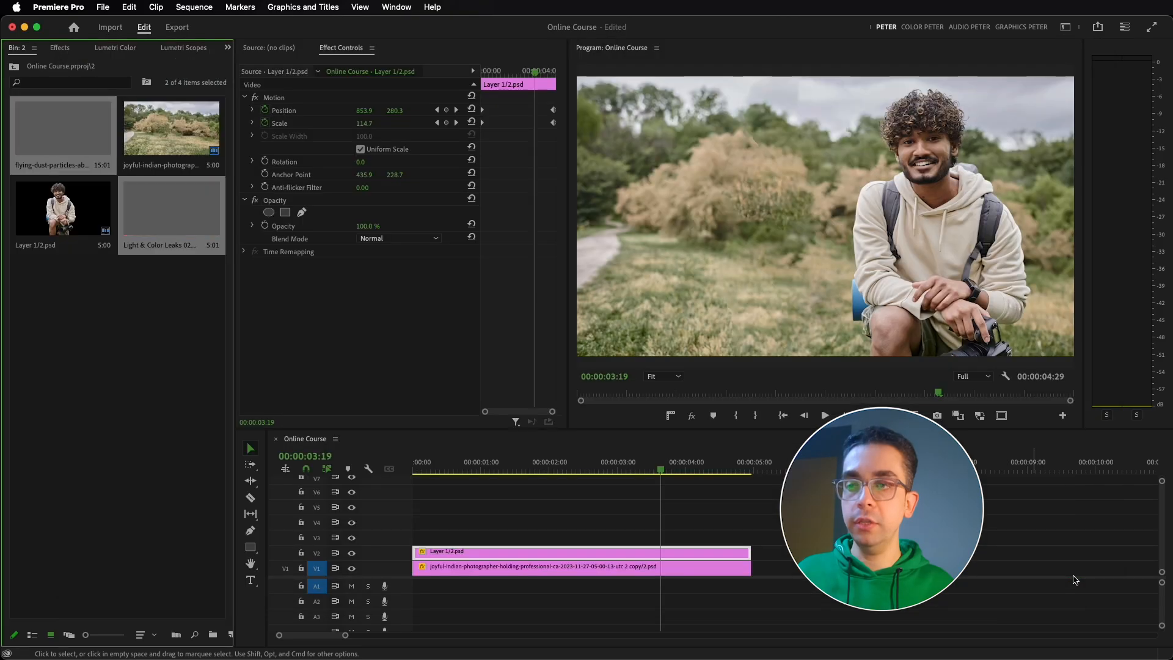
click(104, 328)
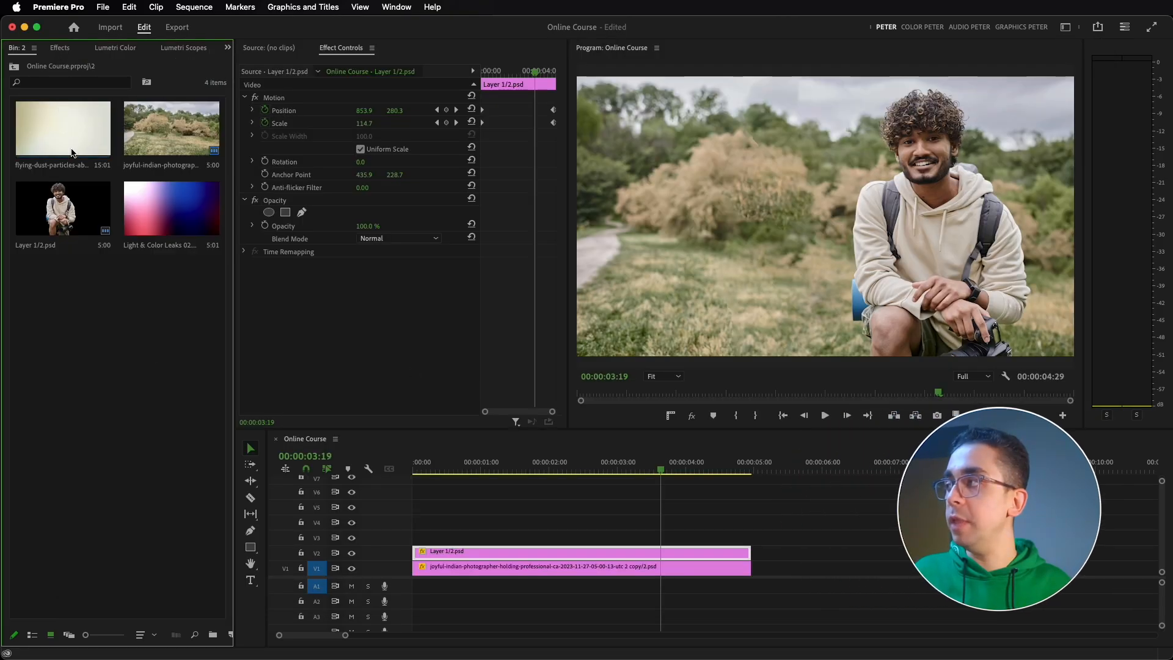
Step: Place the flying-dust-particles clip on track V3 above the cutout, starting at the beginning of the sequence
click(61, 129)
drag(464, 479, 400, 542)
drag(662, 470, 451, 469)
Step: Try splitting the flying-dust-particles clip at 00:00:00:17 and undo the cut
click(764, 537)
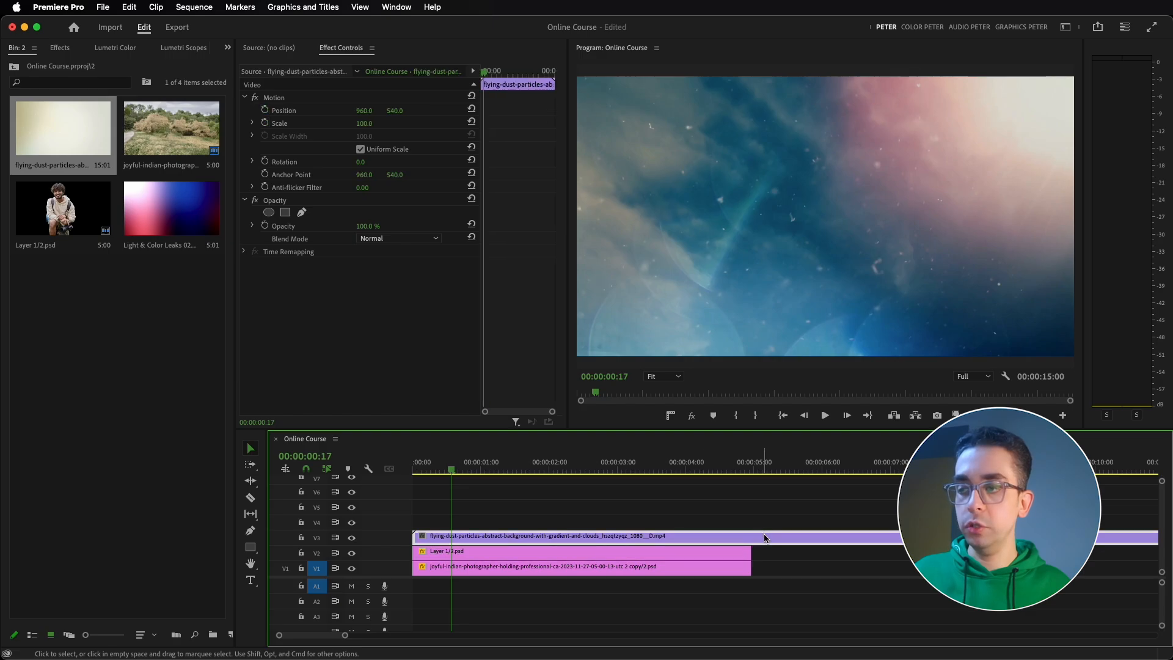
key(super+k)
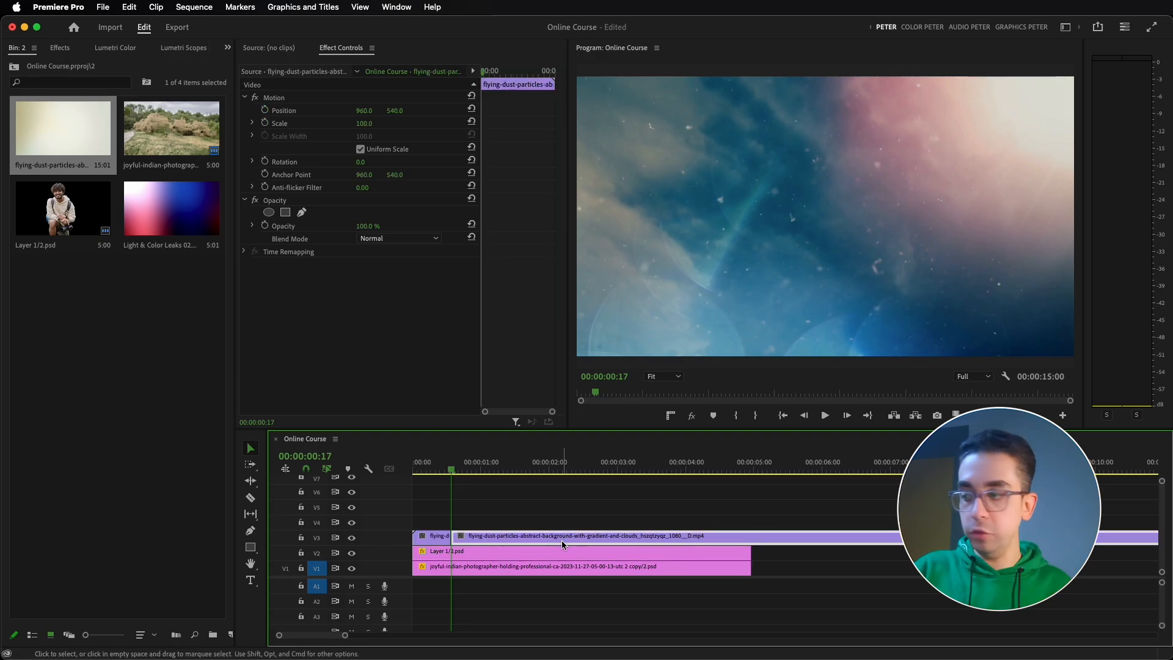
key(super+z)
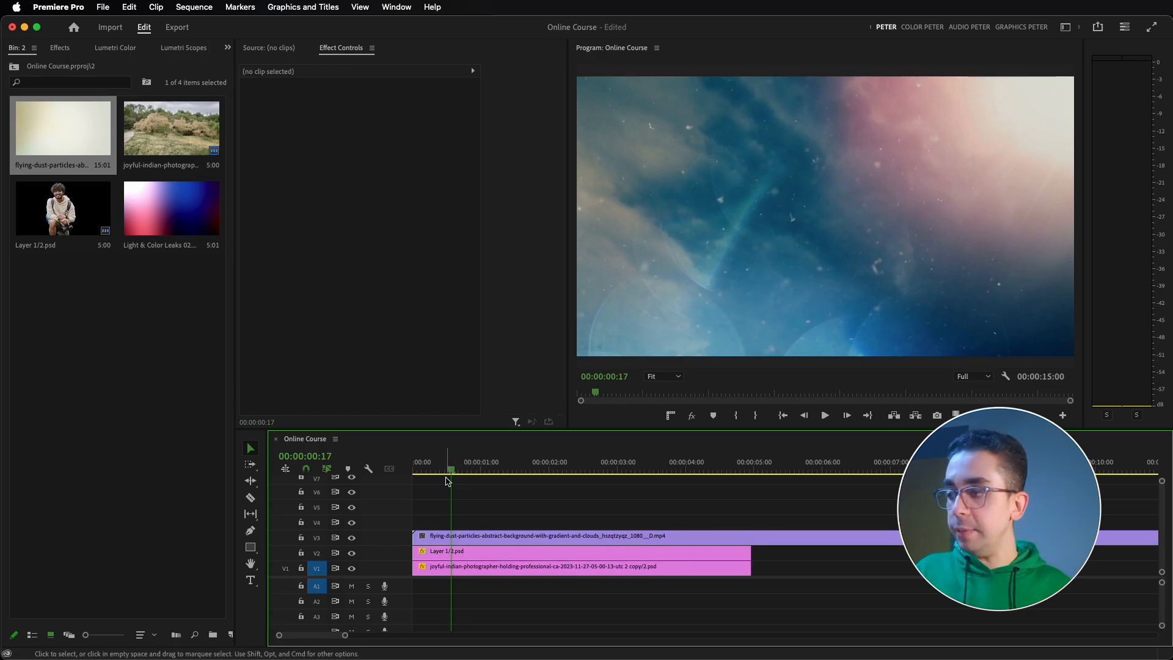
Step: Preview the flying-dust-particles clip, cut it where the photo layers end, and delete the excess
drag(448, 471, 399, 481)
key(space)
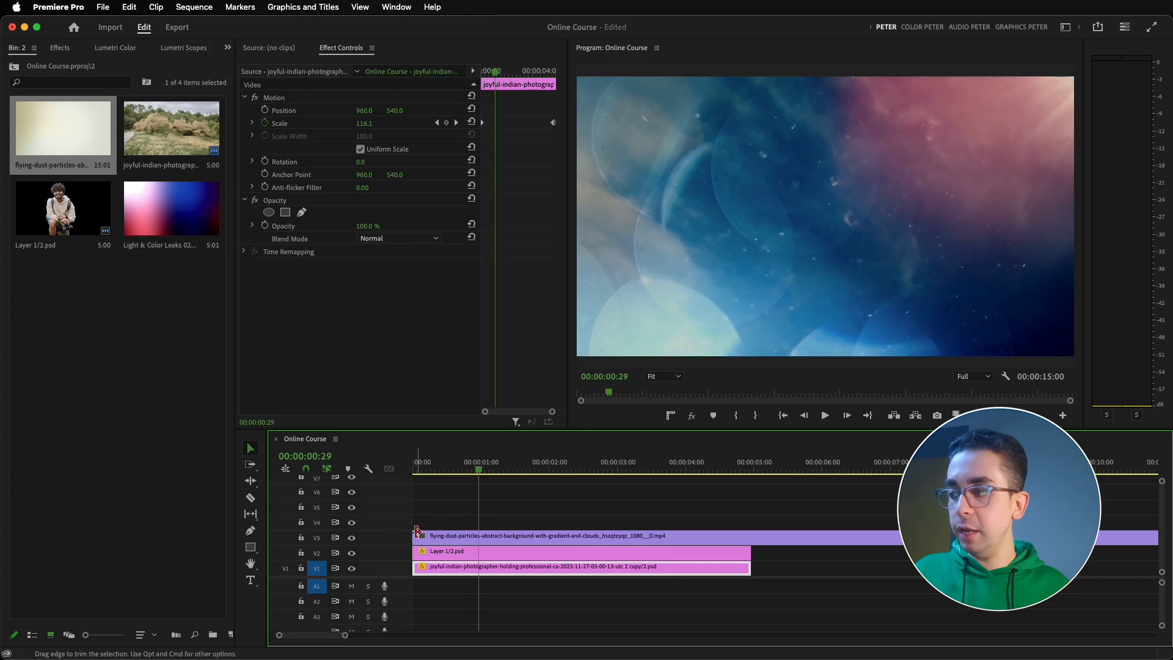
drag(416, 533, 460, 538)
mouse_move(480, 469)
mouse_down()
mouse_move(694, 471)
mouse_move(751, 486)
mouse_move(486, 475)
mouse_up()
key(super+k)
click(766, 537)
key(BackSpace)
Step: Set the flying-dust-particles clip's blend mode to Screen and its opacity to 30%
click(526, 539)
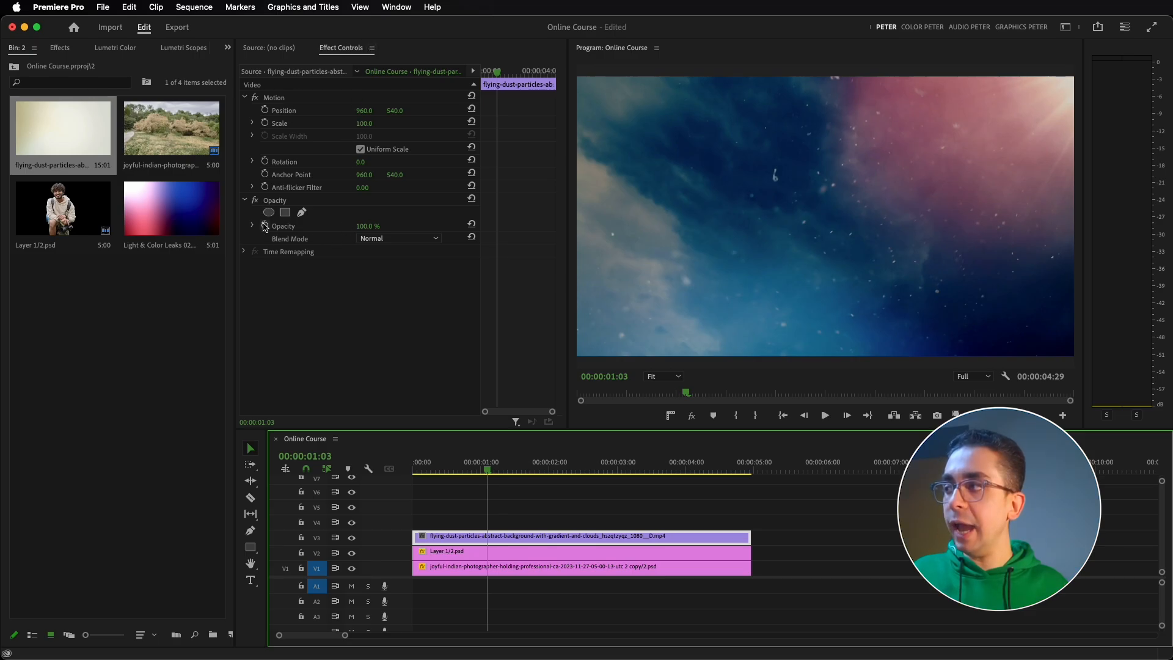
click(372, 238)
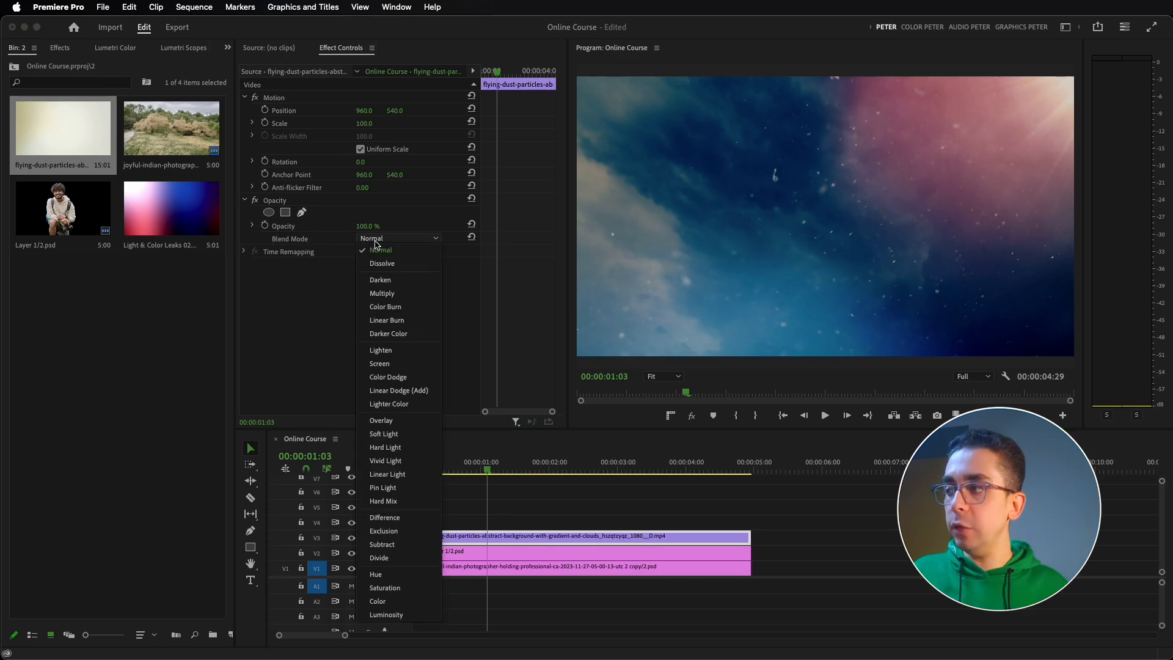
click(380, 363)
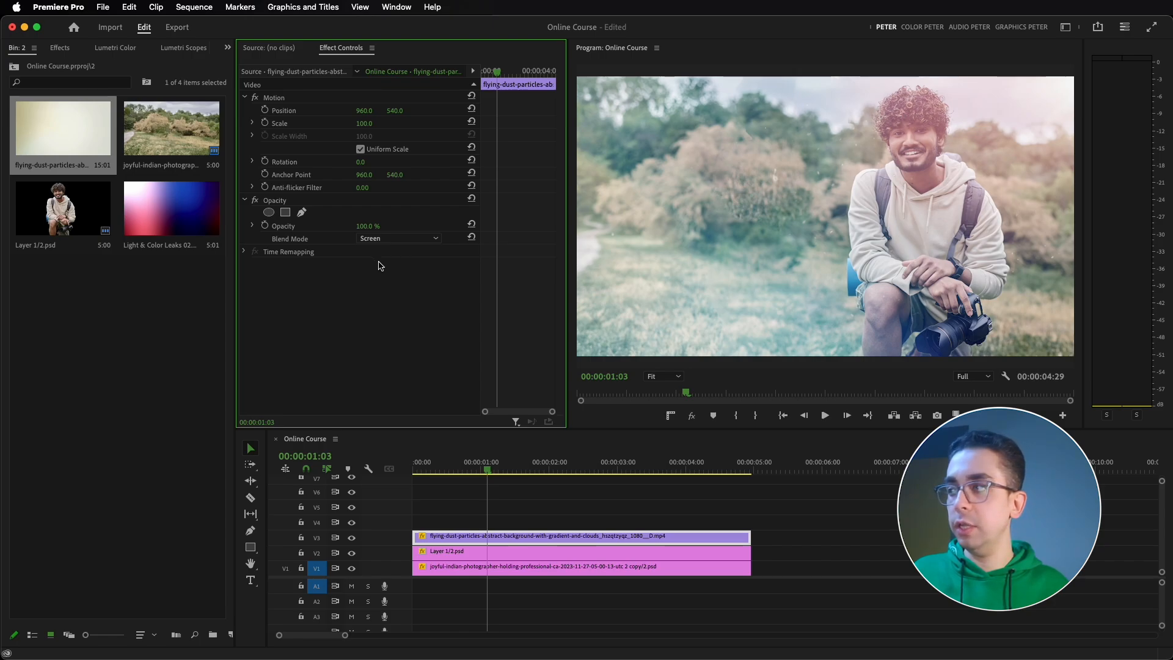
drag(367, 227, 315, 228)
click(372, 226)
text(30)
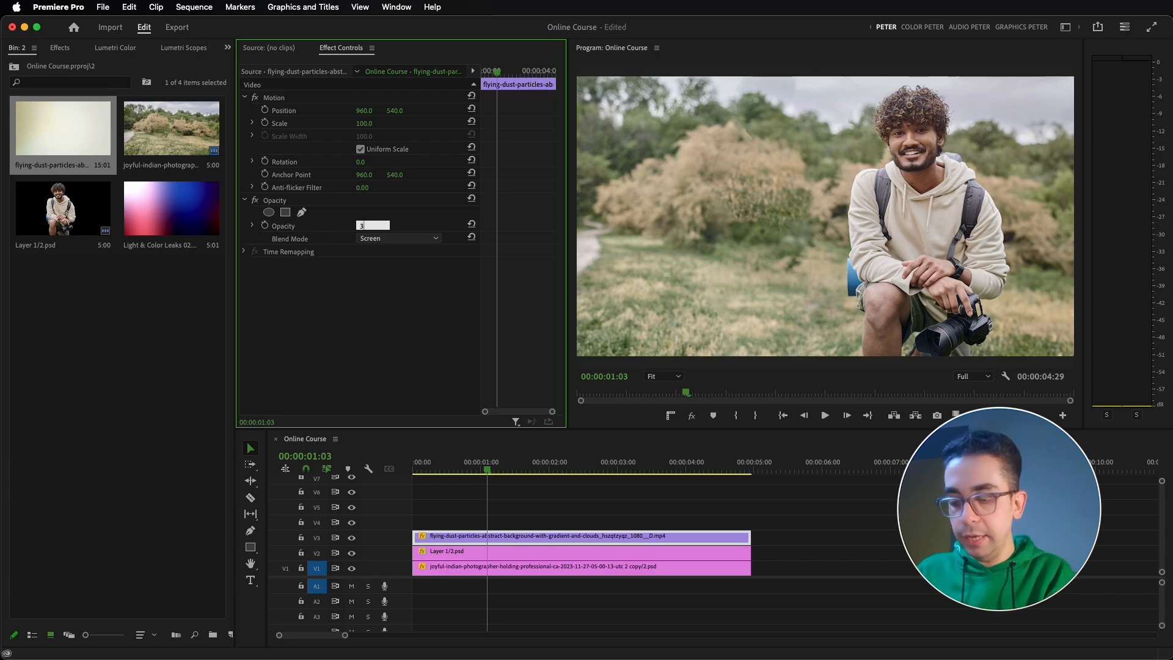
key(Return)
Step: Play back the dust overlay from the start and set its opacity to 40%
drag(483, 464, 413, 470)
key(space)
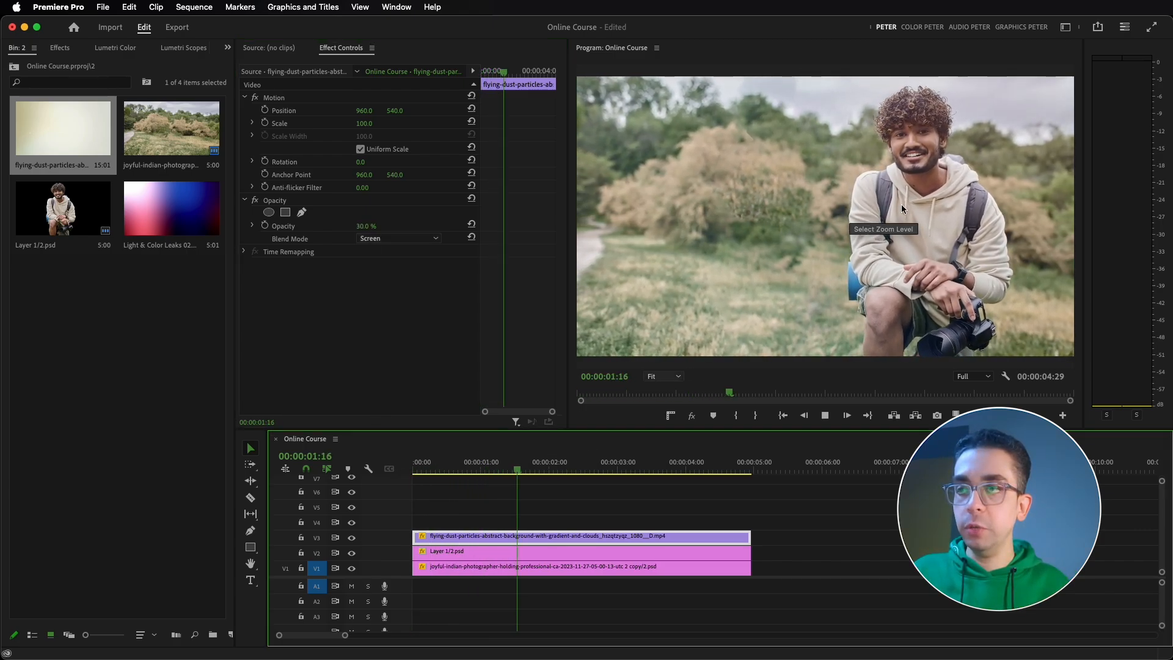
key(space)
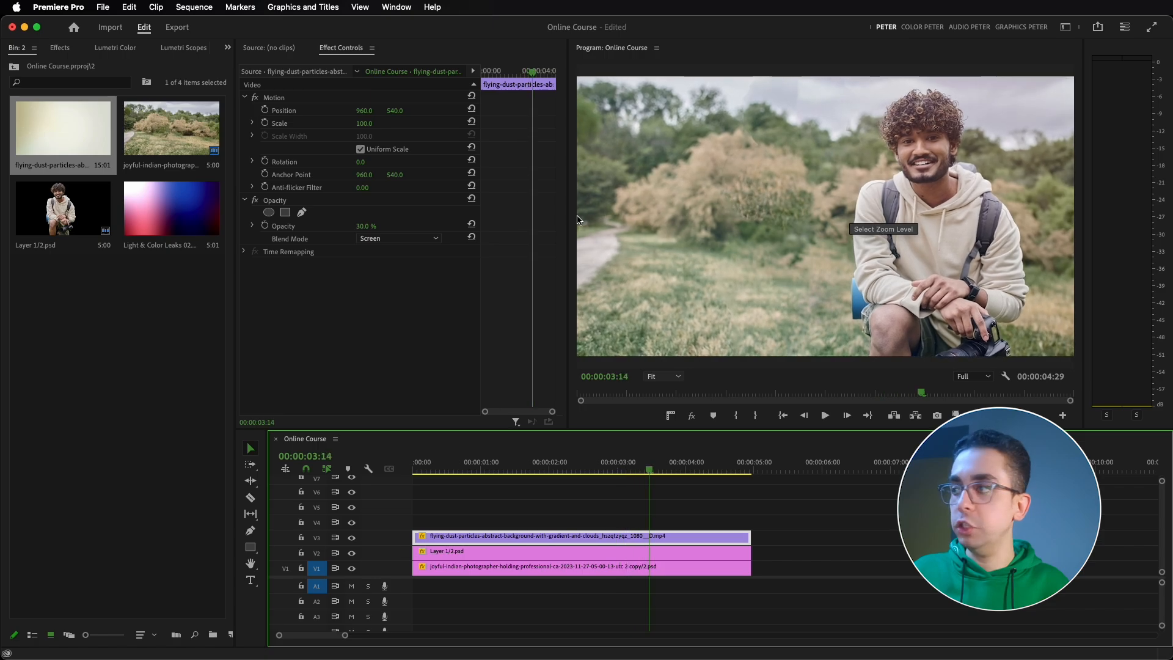
click(364, 231)
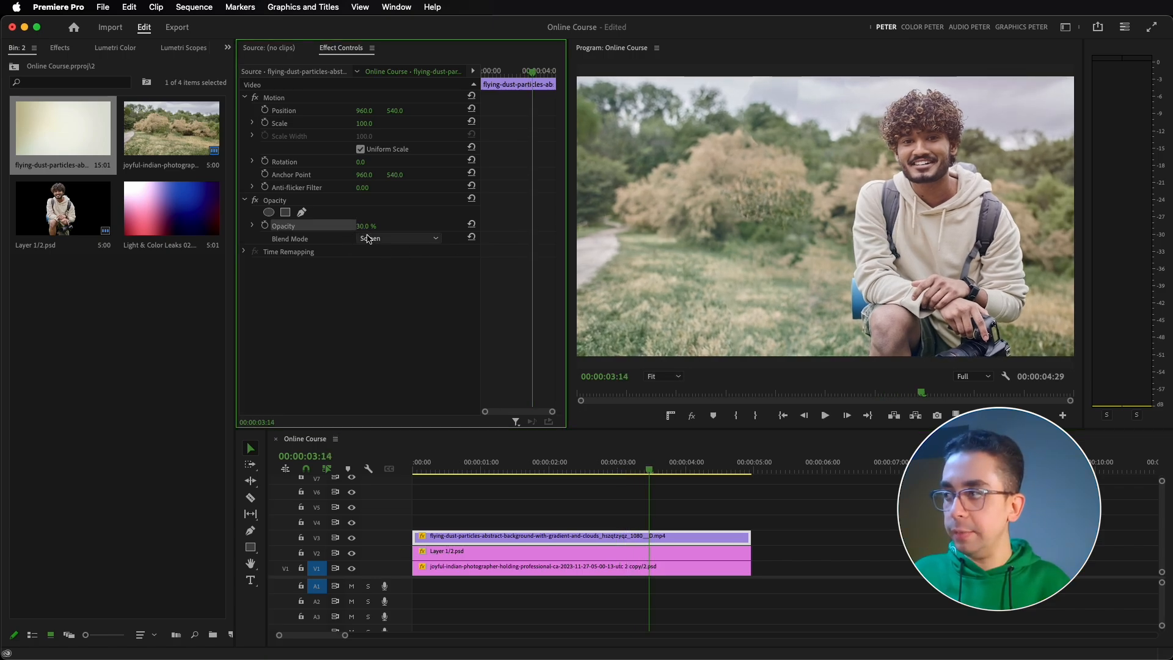
click(371, 226)
text(40)
key(Return)
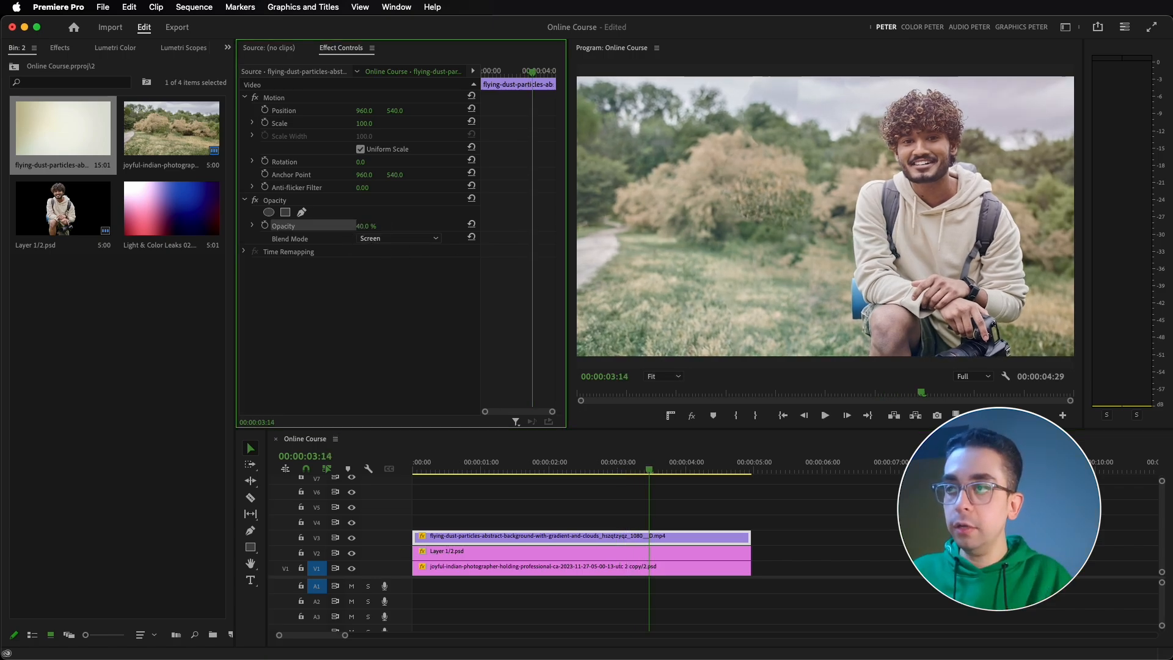
Step: Place the Light & Color Leaks 02 clip on V4 over the full length of the photo layers and set its blend mode to Screen
click(148, 196)
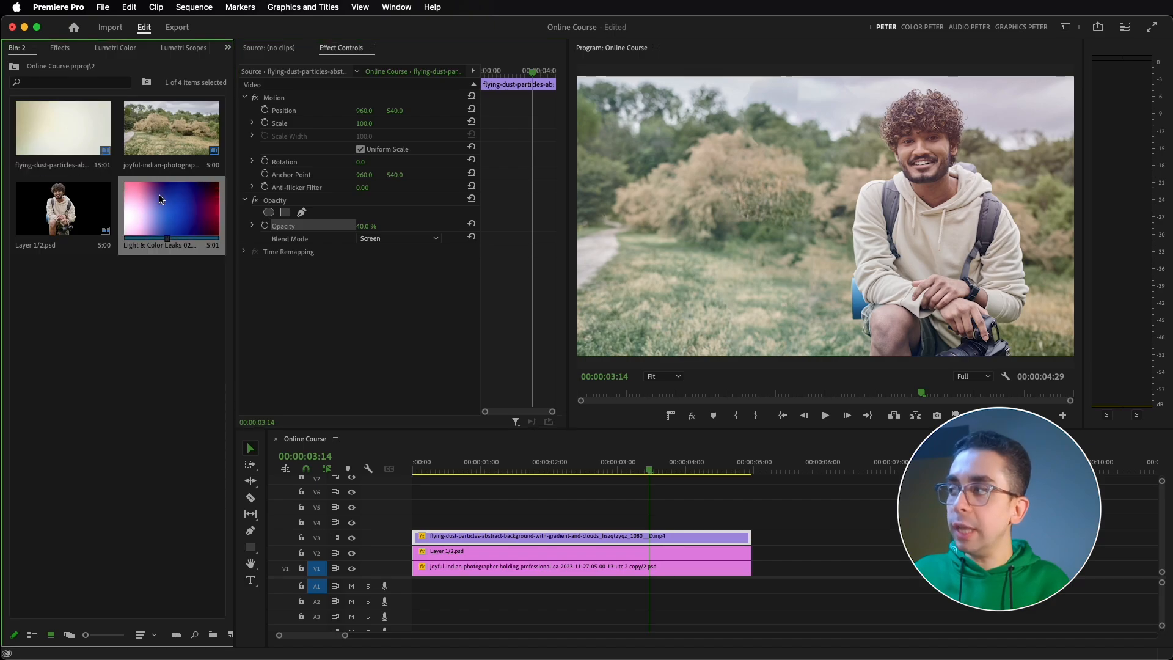
drag(177, 211, 422, 522)
drag(748, 518, 749, 519)
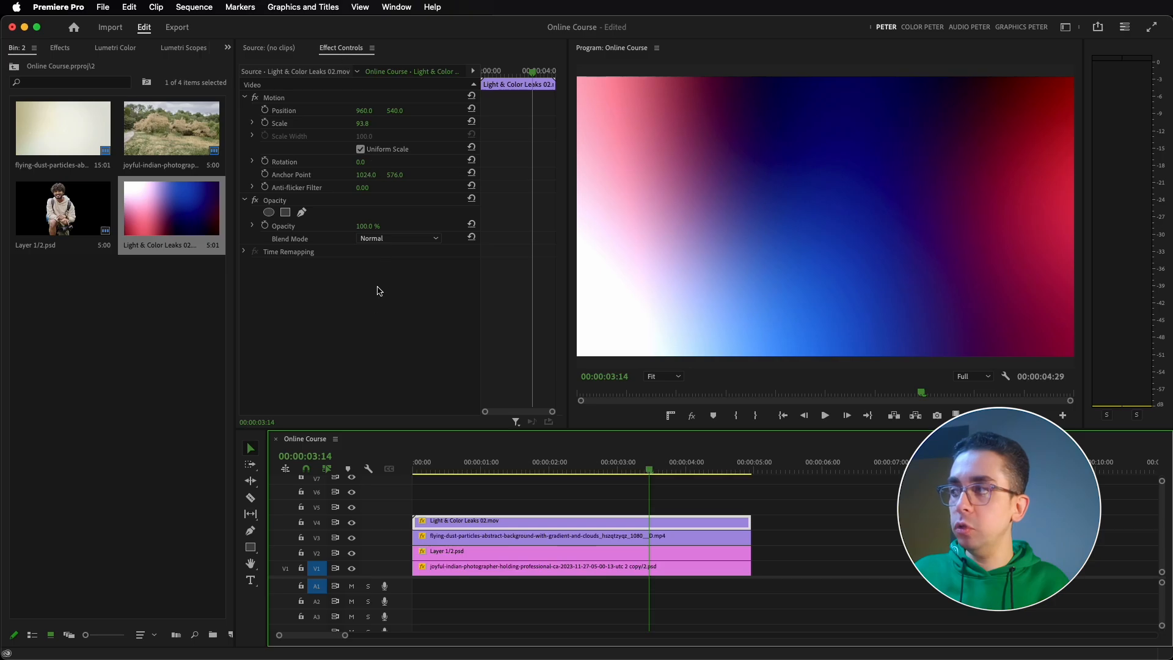
click(391, 240)
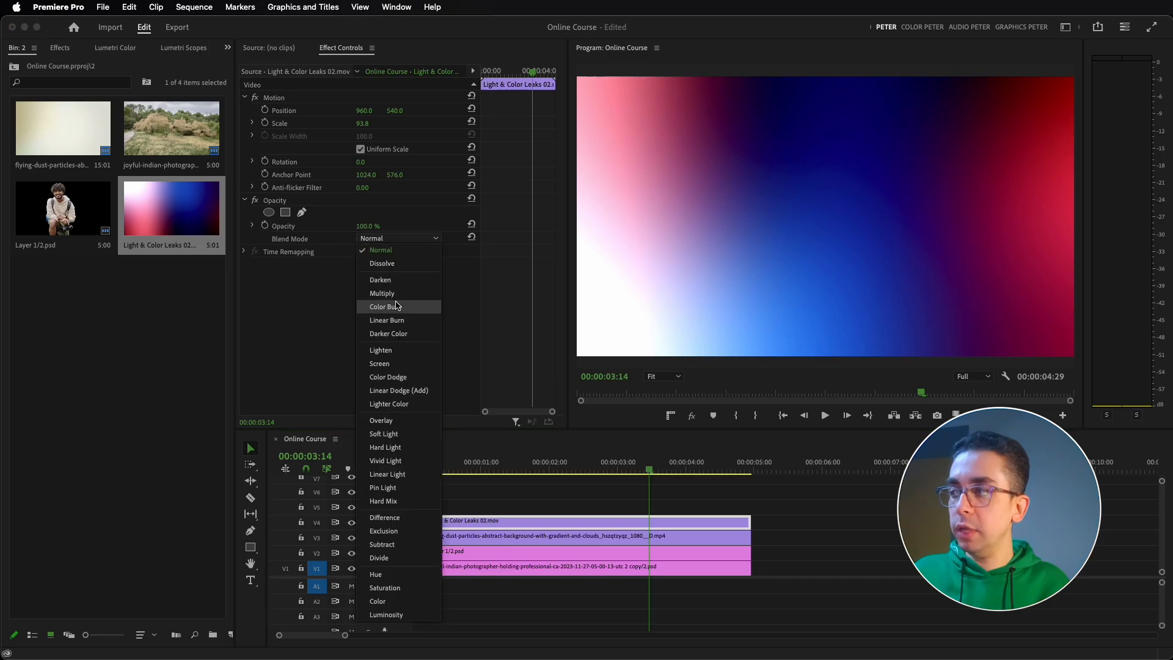
click(391, 364)
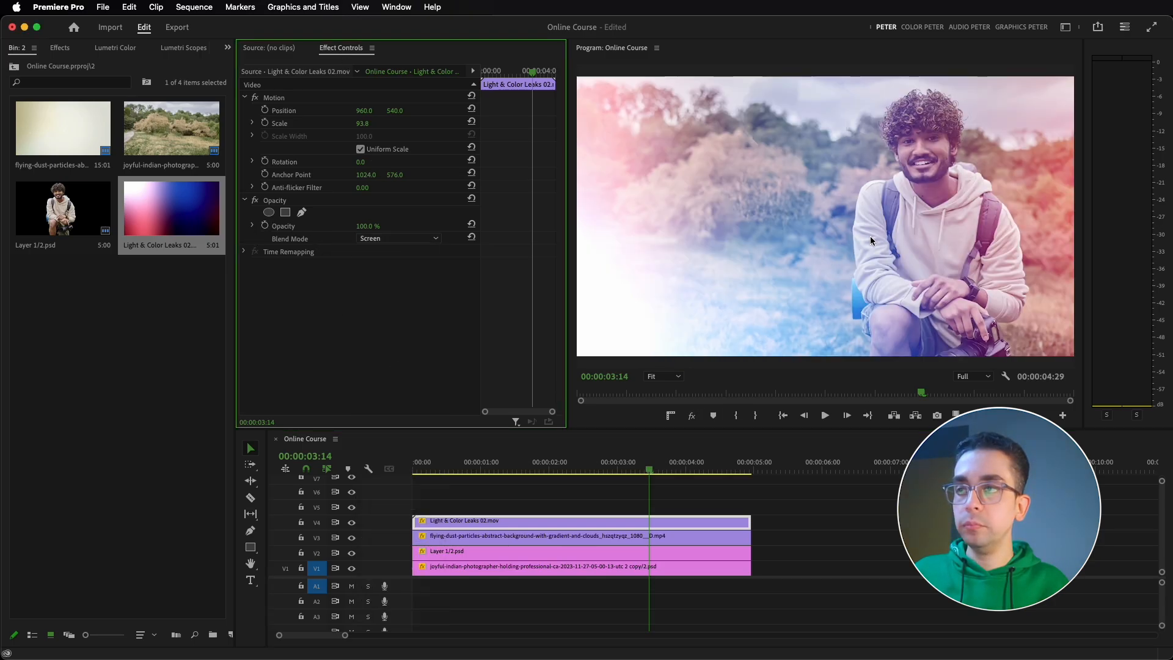
Step: Set the light-leak clip's opacity to 30% and play back the sequence from the start
click(367, 226)
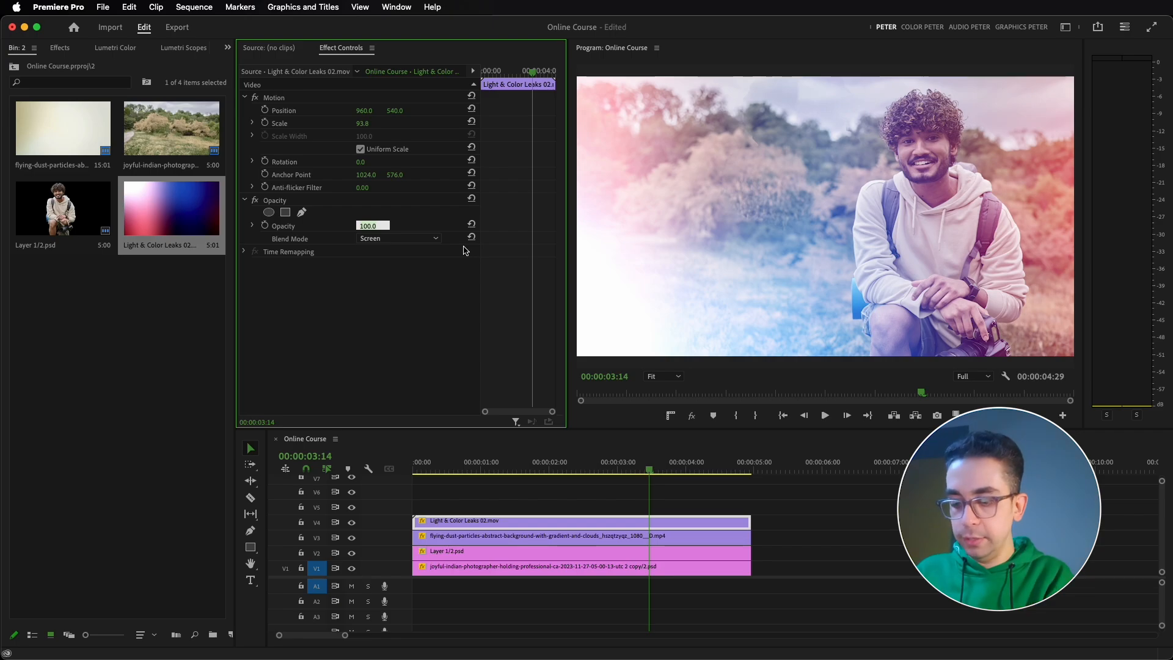
text(30)
key(Return)
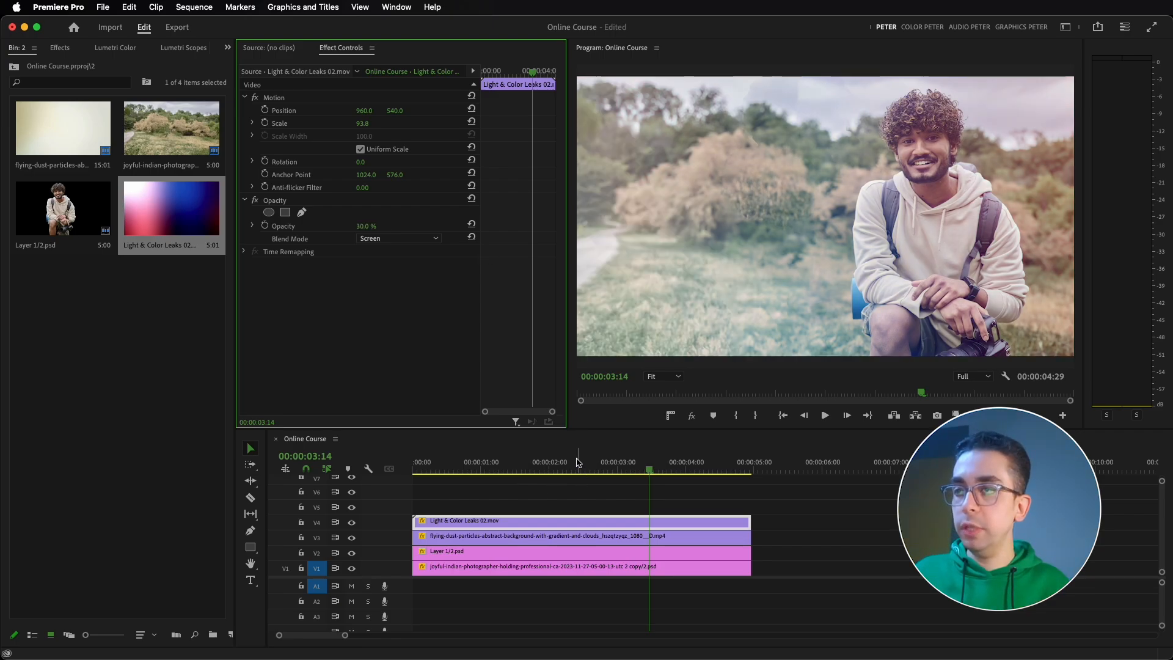
click(322, 483)
key(Home)
key(space)
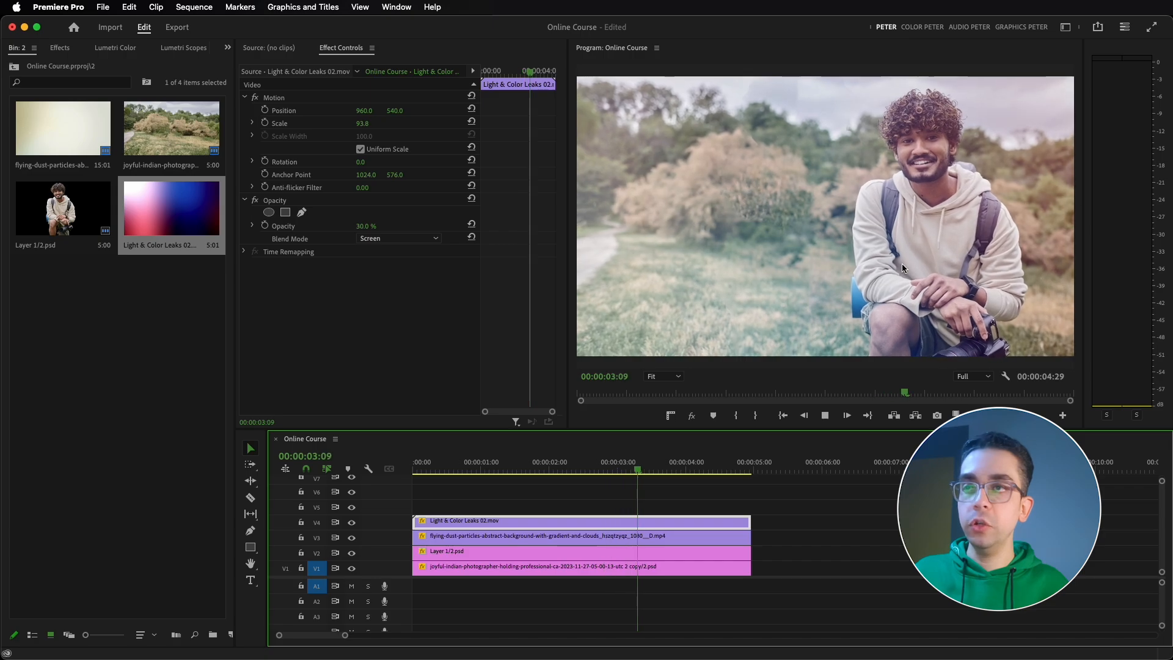
key(space)
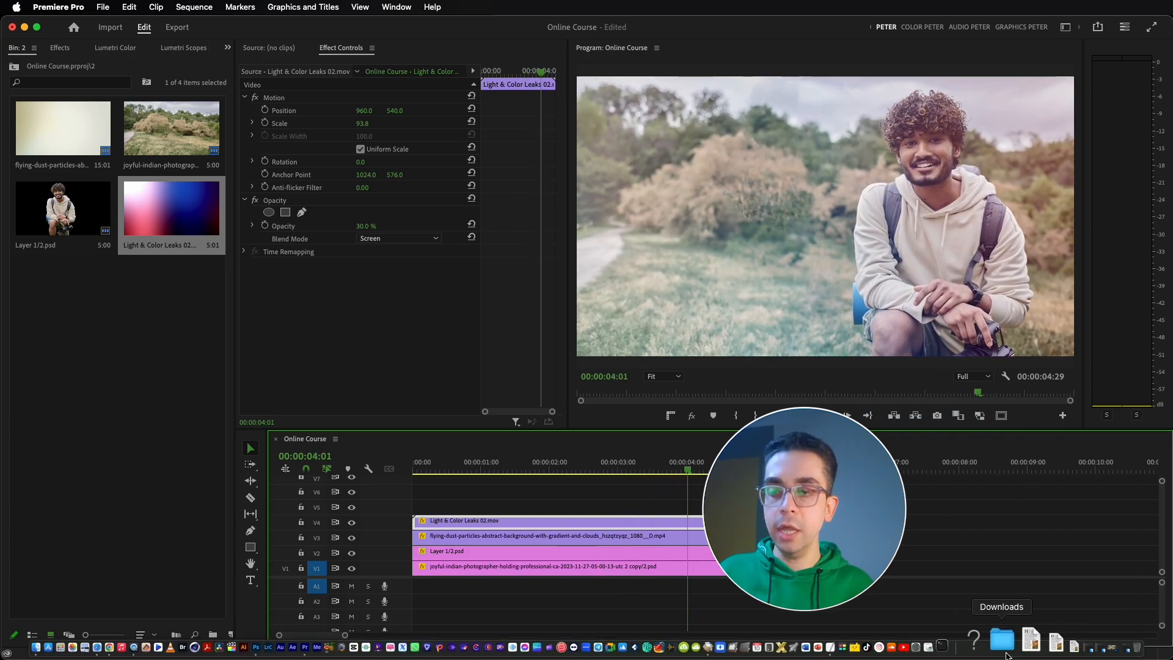
Step: Open the Text document from the Photos folder in Downloads and copy the line "The Sun"
click(1005, 653)
click(1015, 515)
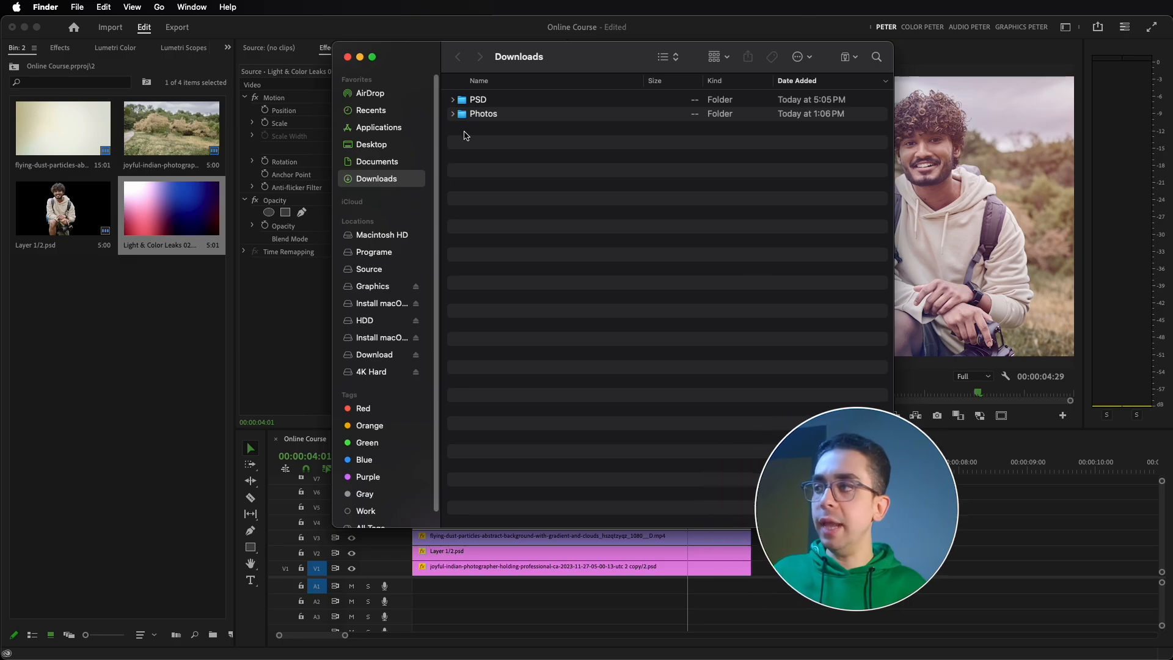
double_click(483, 115)
double_click(487, 188)
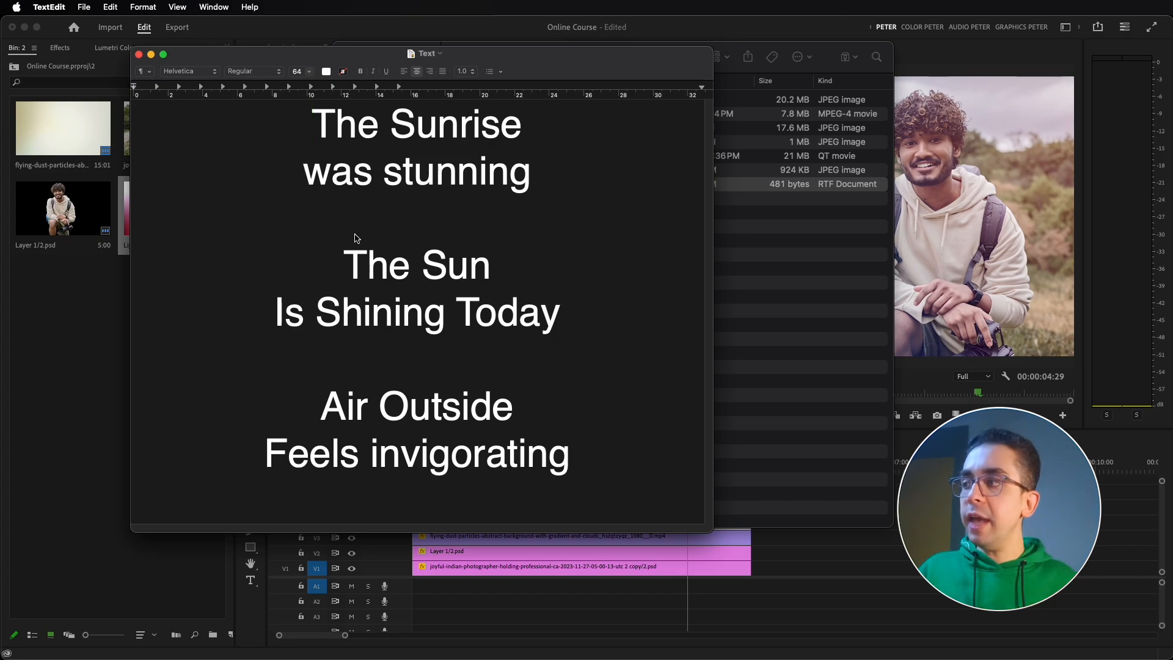
click(361, 270)
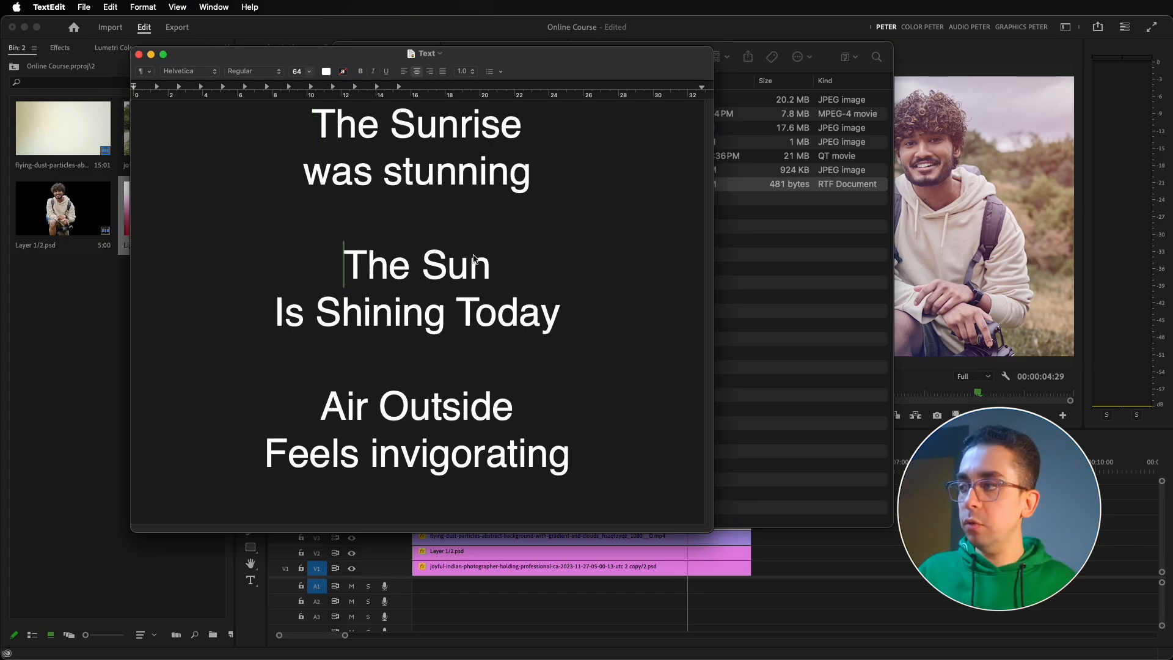
drag(499, 266, 350, 276)
key(super+c)
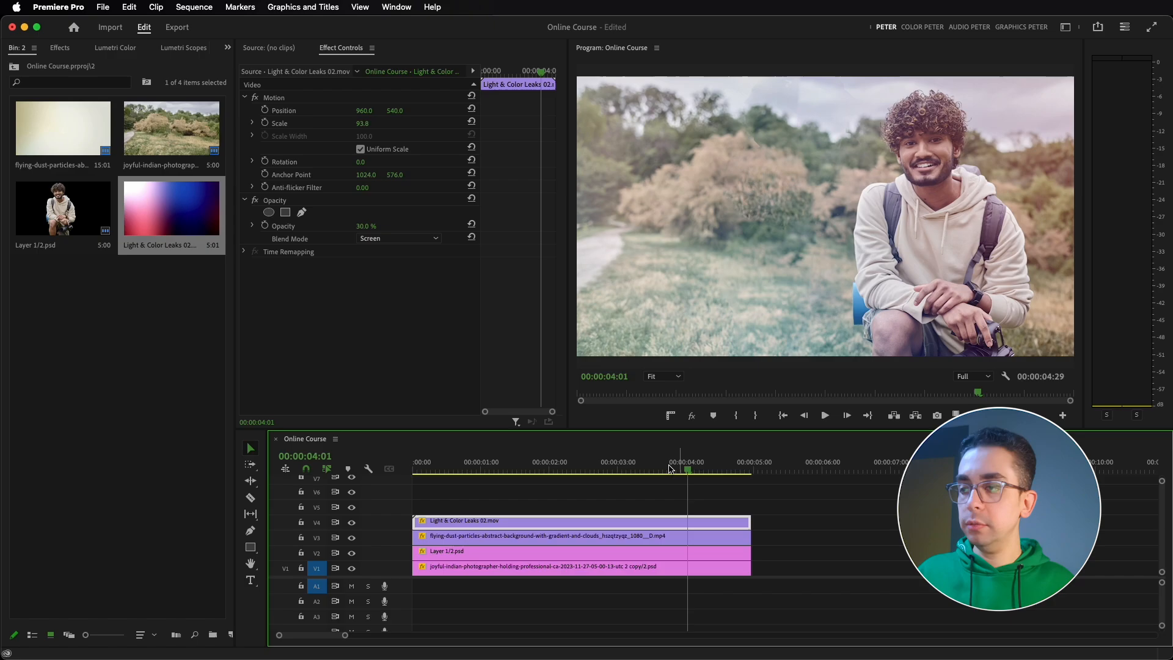
Step: Paste "The Sun" into a new text layer in Premiere Pro and fit its clip on V6 to the photo layers' length
drag(670, 469, 468, 487)
click(249, 579)
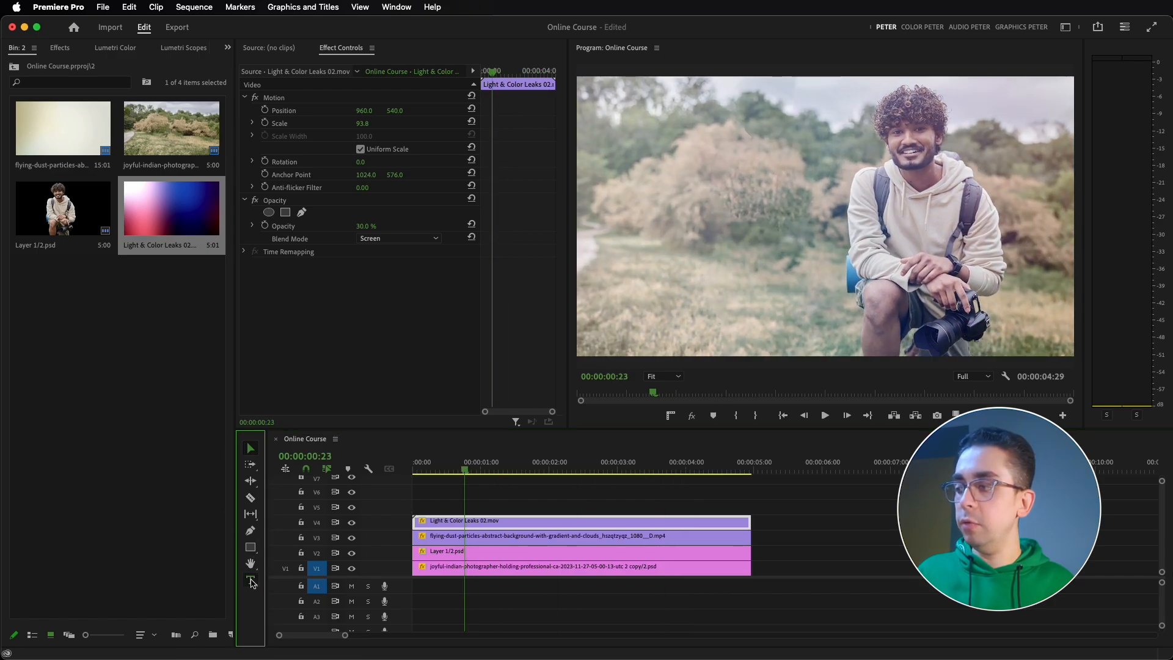
click(703, 217)
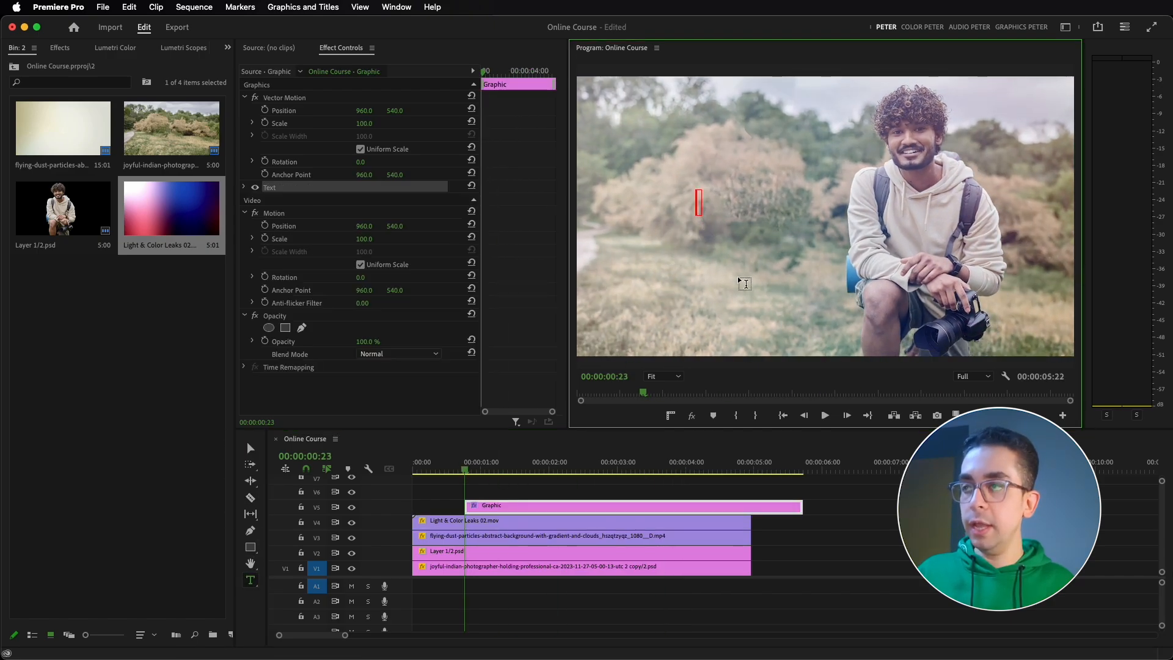
key(super+v)
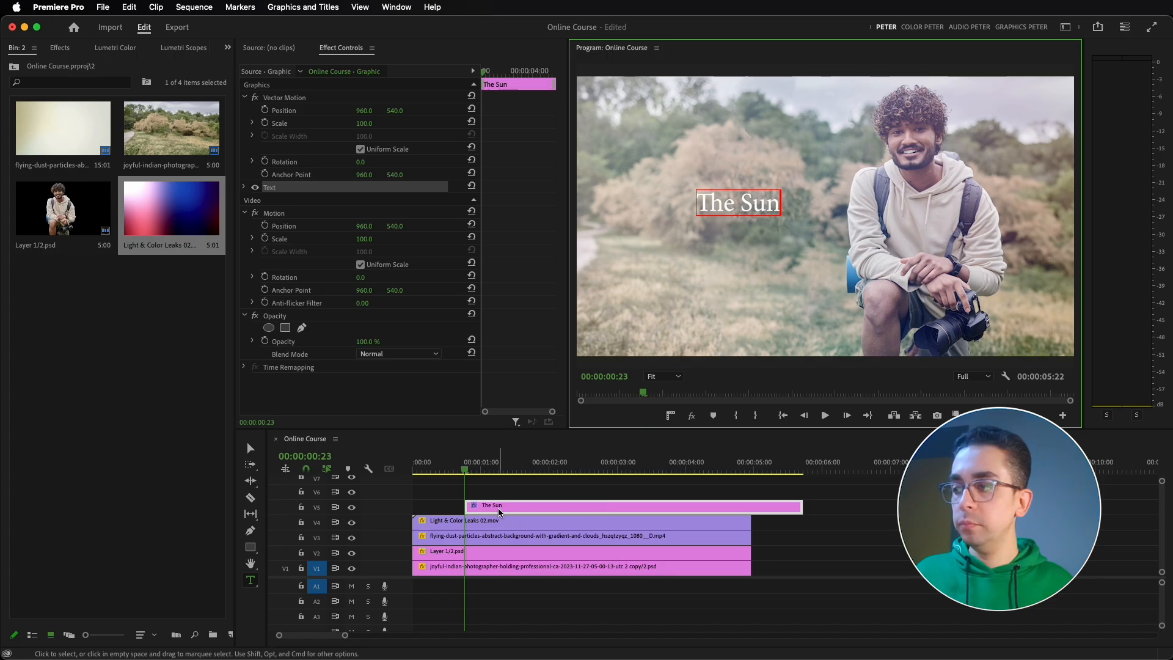
drag(500, 513, 448, 516)
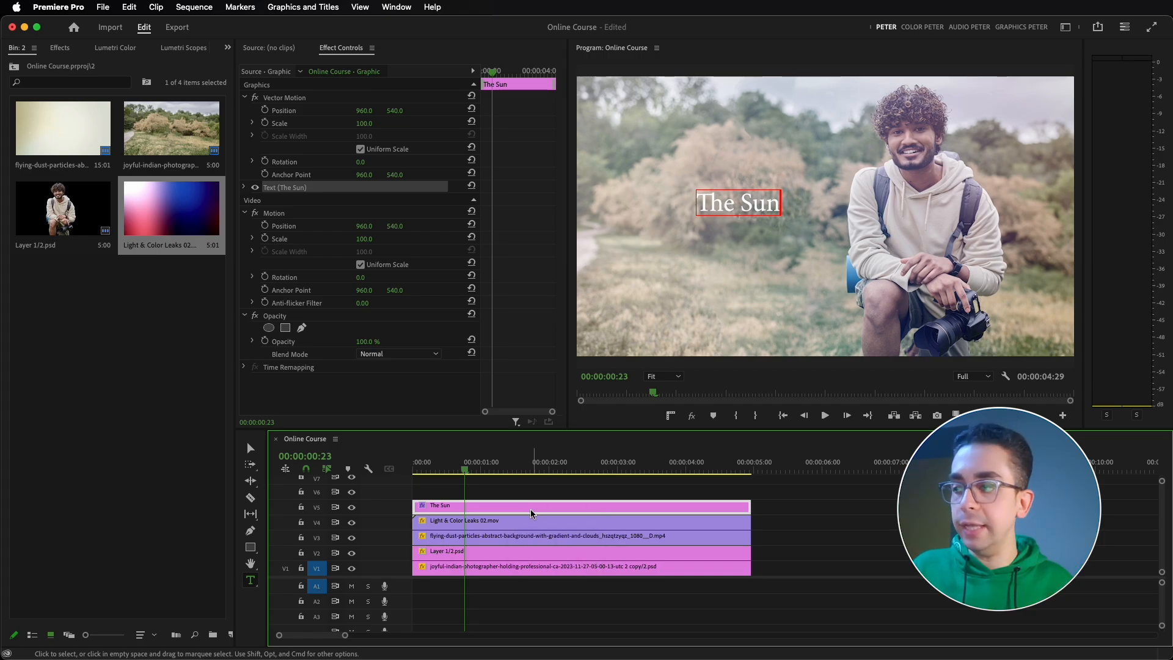
drag(512, 507, 494, 492)
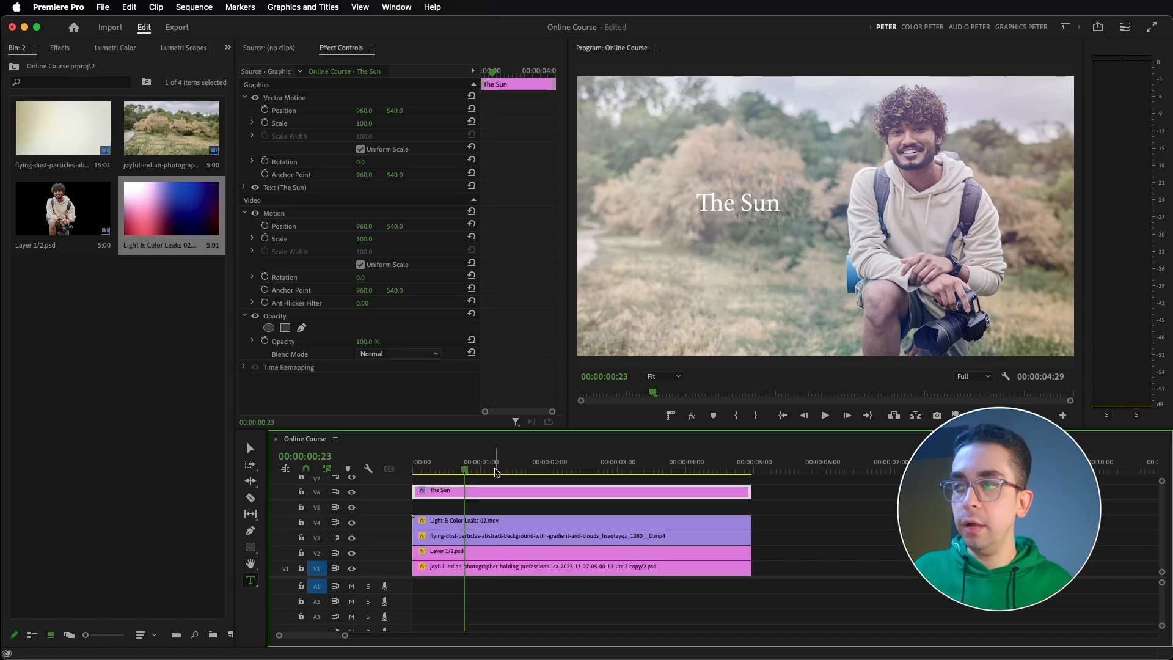
Step: Copy "Is Shining Today" from the Text document in TextEdit and paste it as a new Premiere Pro text layer at 00:00:05:17
click(793, 466)
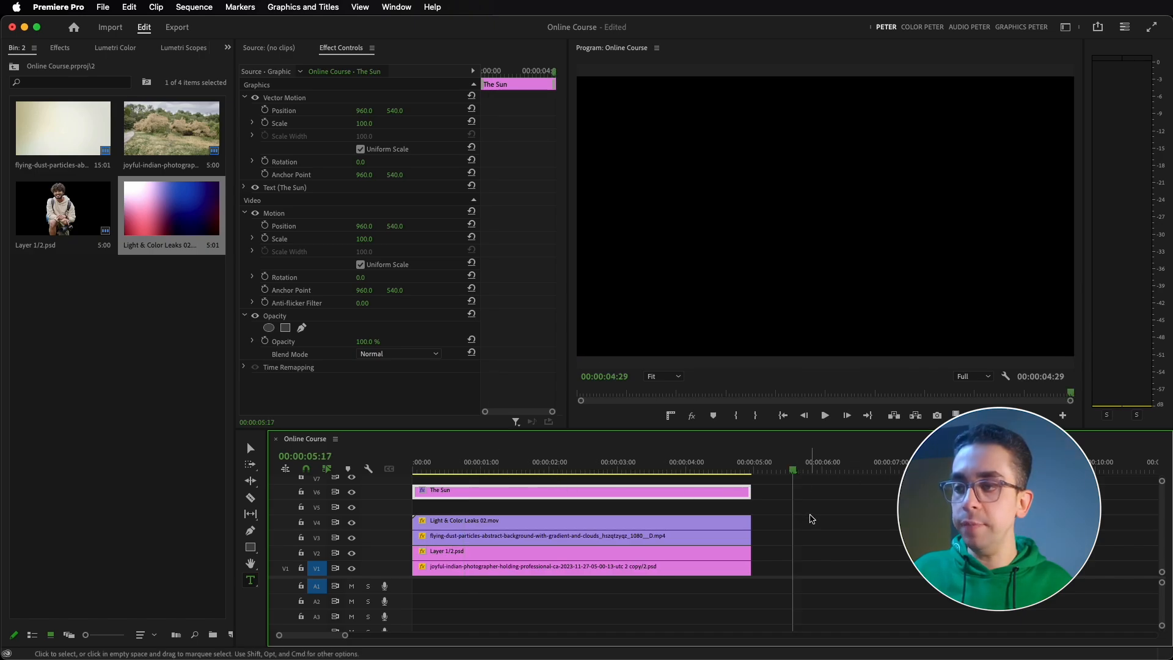
mouse_move(999, 656)
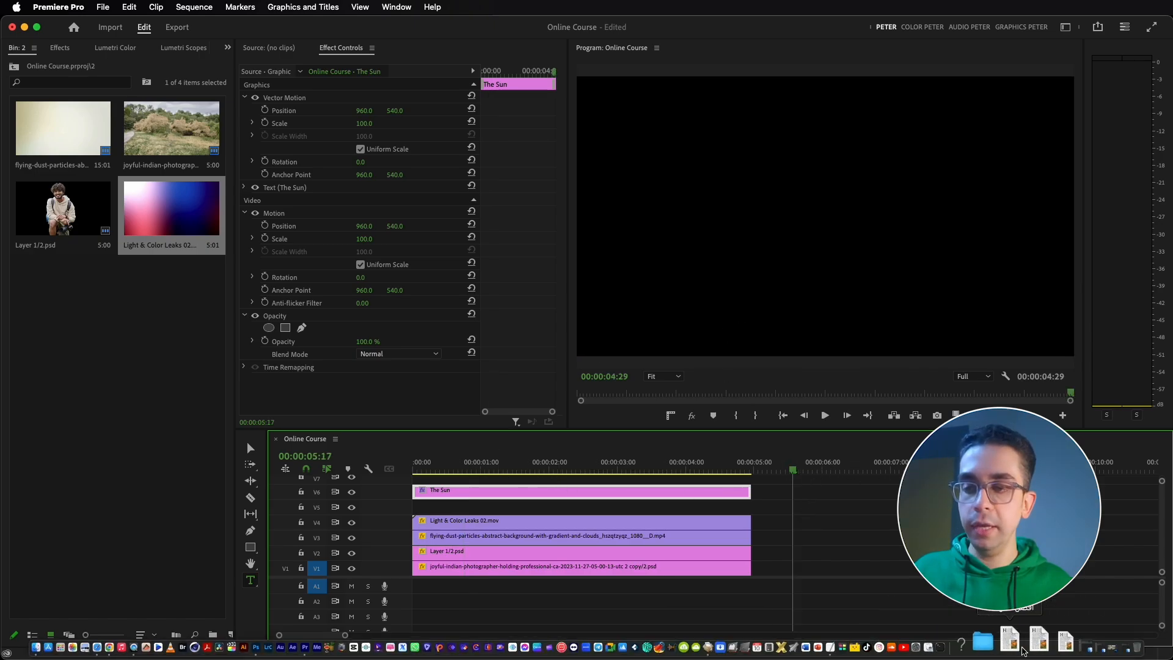
click(870, 655)
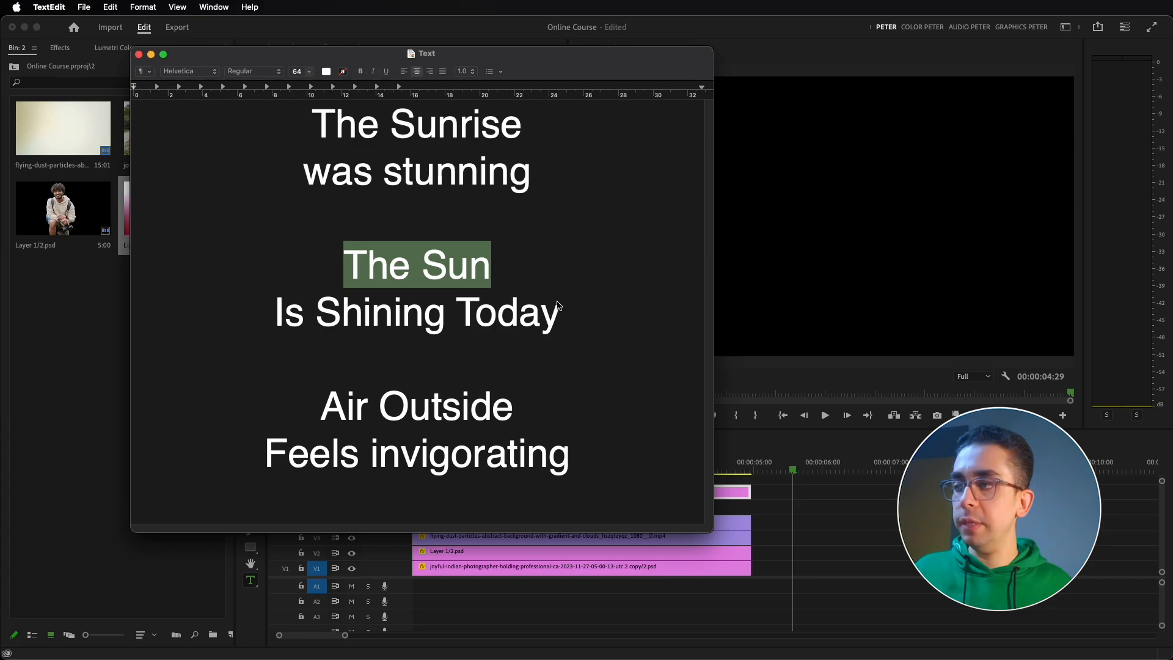
click(562, 315)
drag(562, 315, 271, 332)
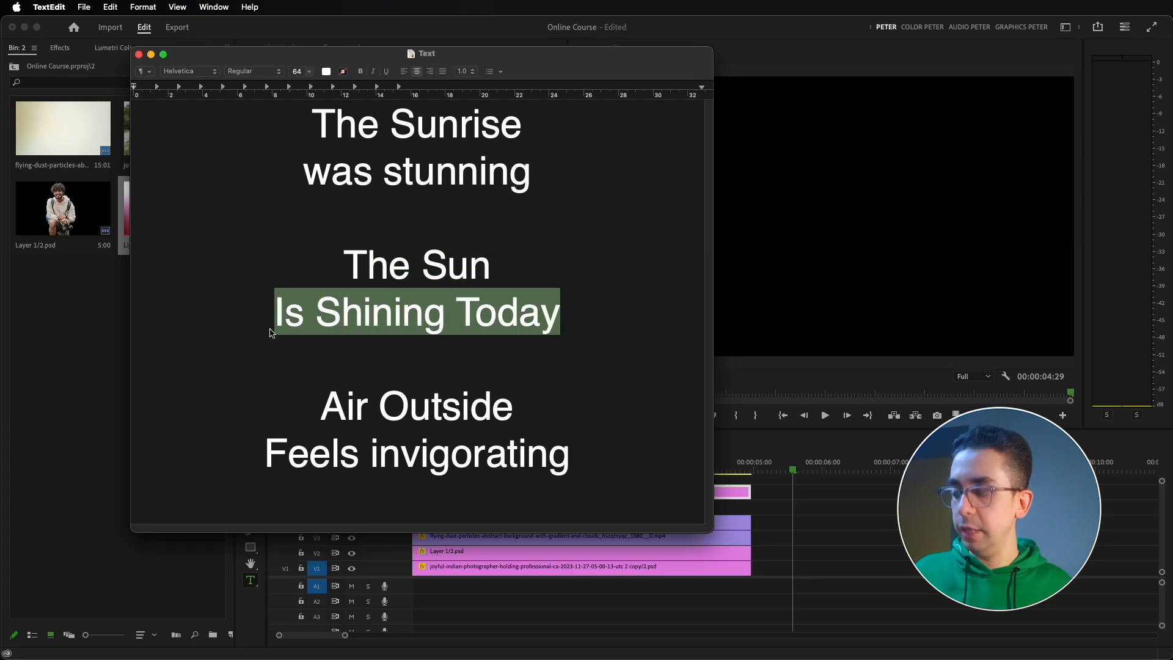
key(super+Tab)
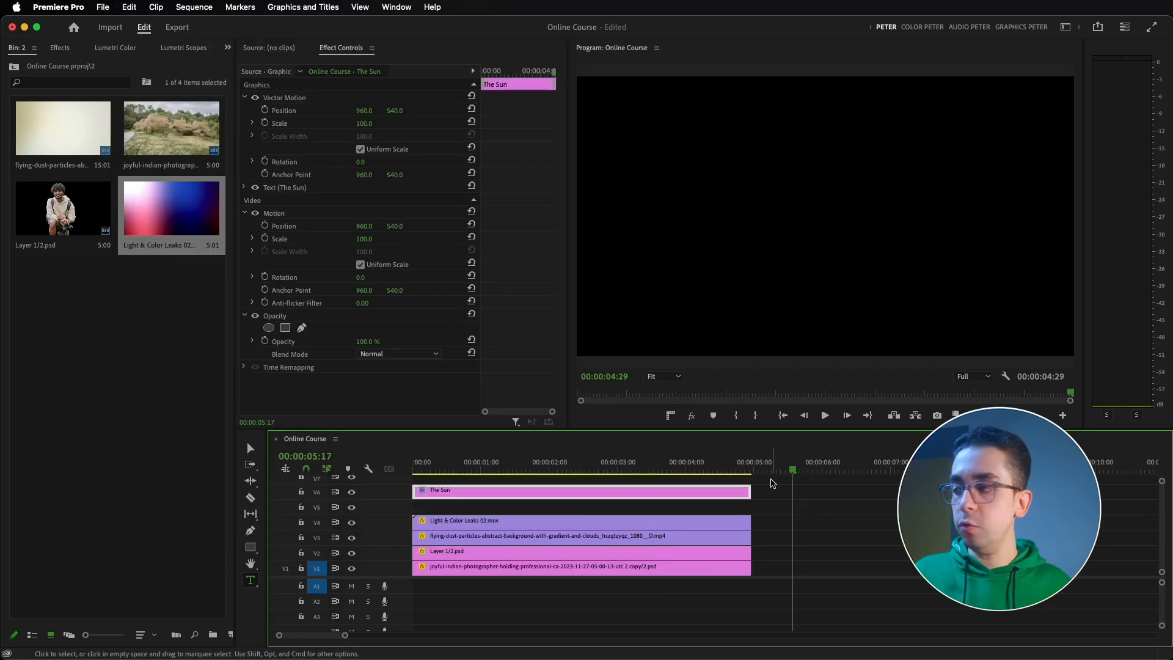
click(820, 244)
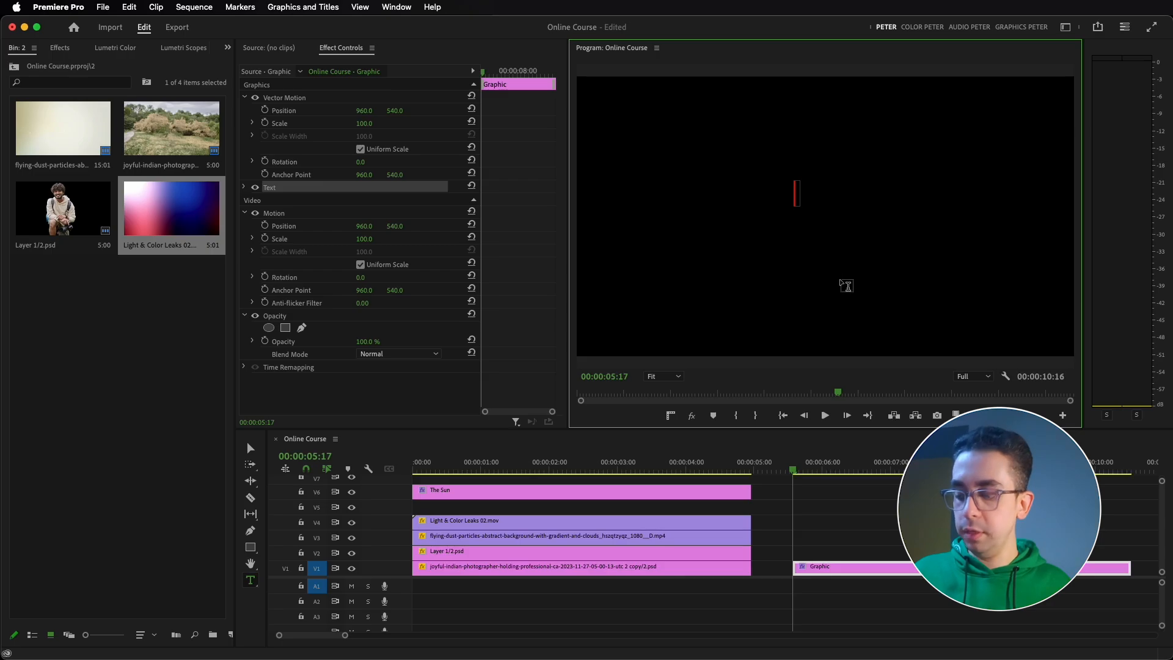
key(super+v)
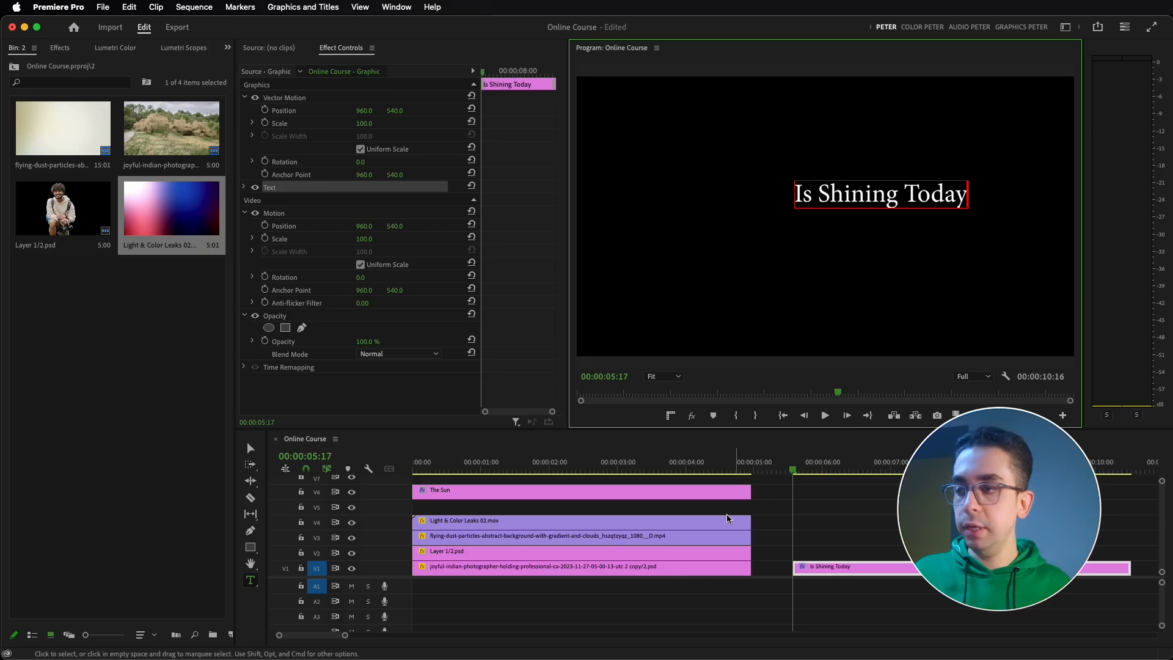
Step: Fit the "Is Shining Today" clip on V5 to the photo layers' length and set its Vector Motion position to 448, 680
drag(891, 567, 503, 510)
click(519, 460)
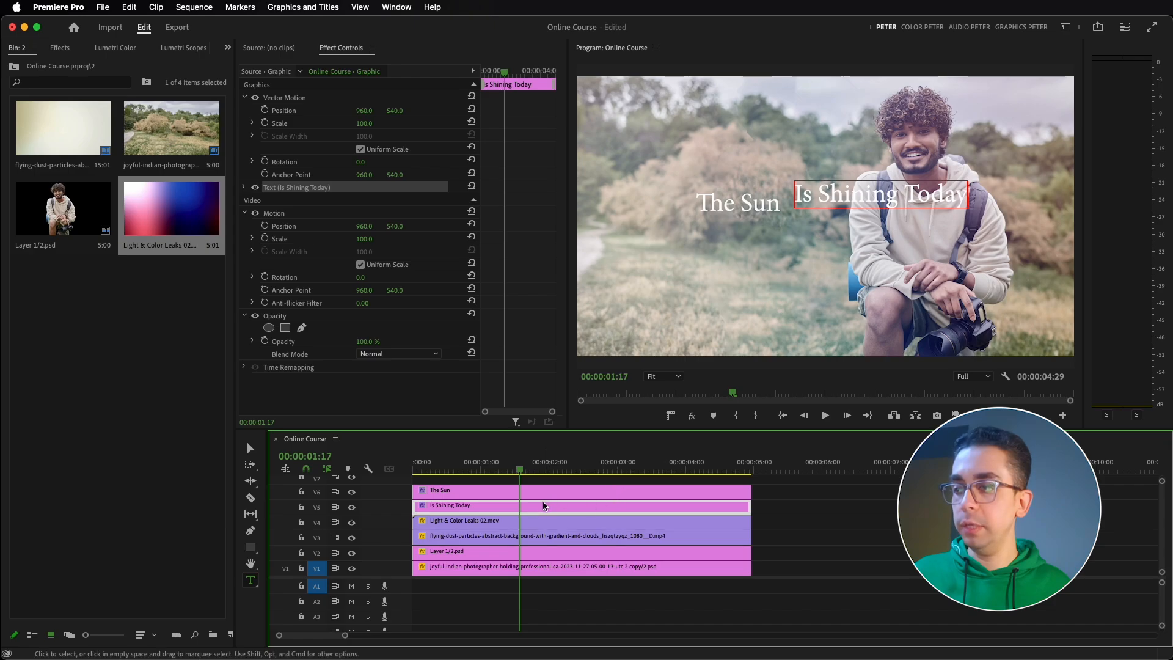
drag(364, 111, 480, 111)
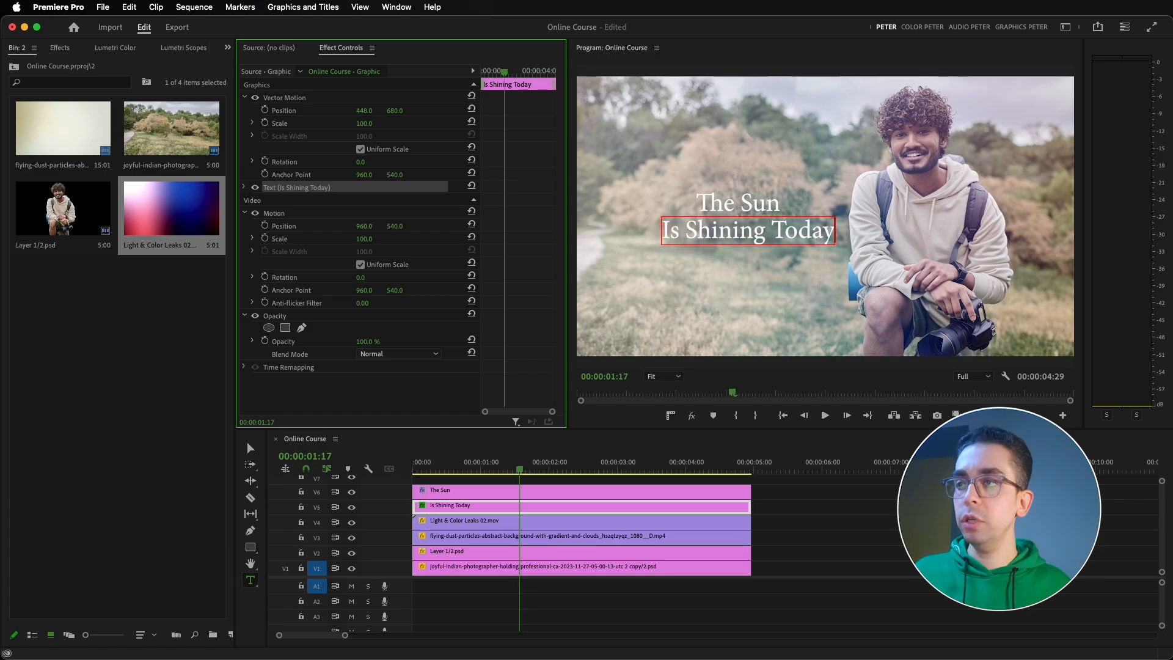
Step: Change the font of the "The Sun" text to Integral CF Regular from the favourite fonts
click(587, 490)
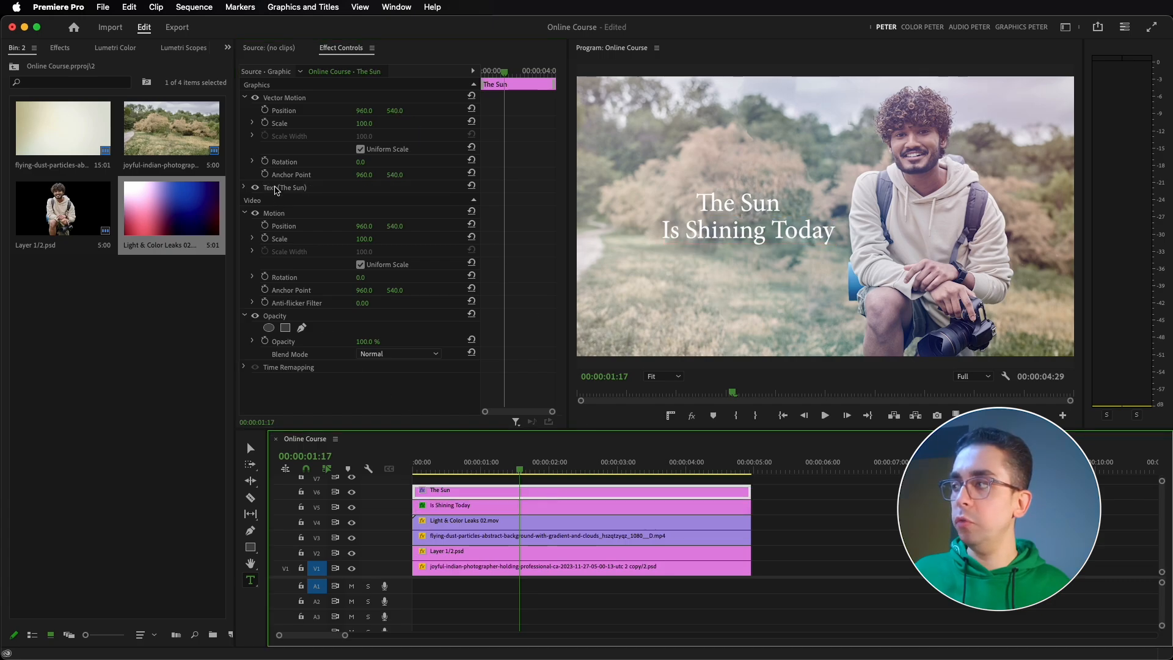
click(244, 187)
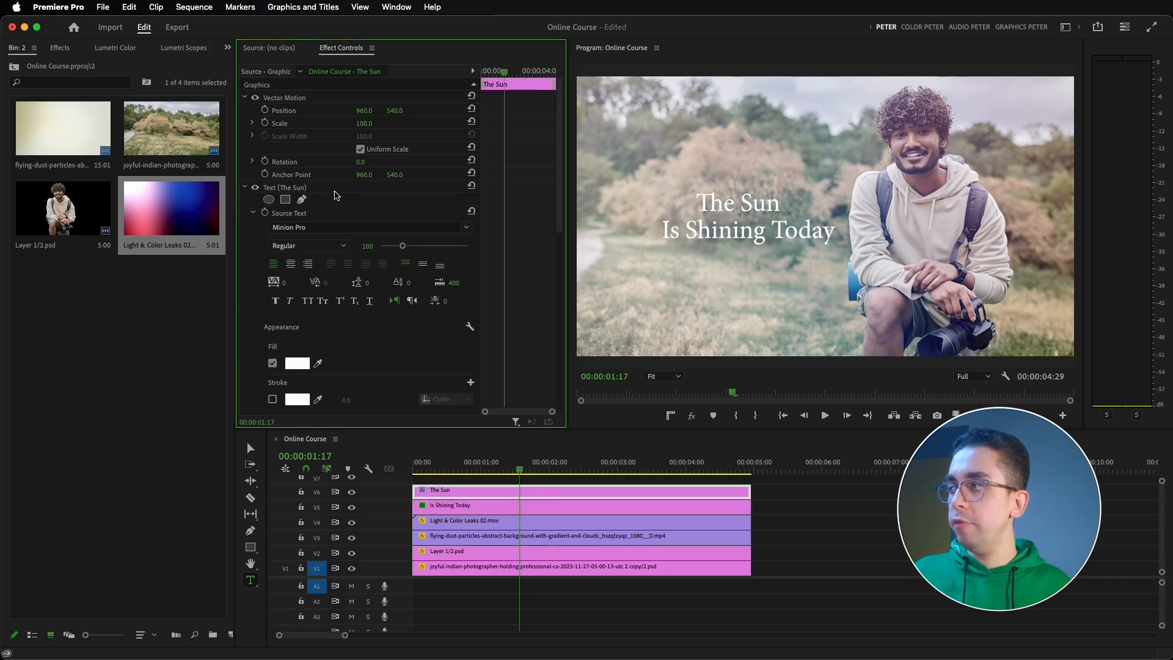
drag(780, 204, 694, 203)
click(334, 227)
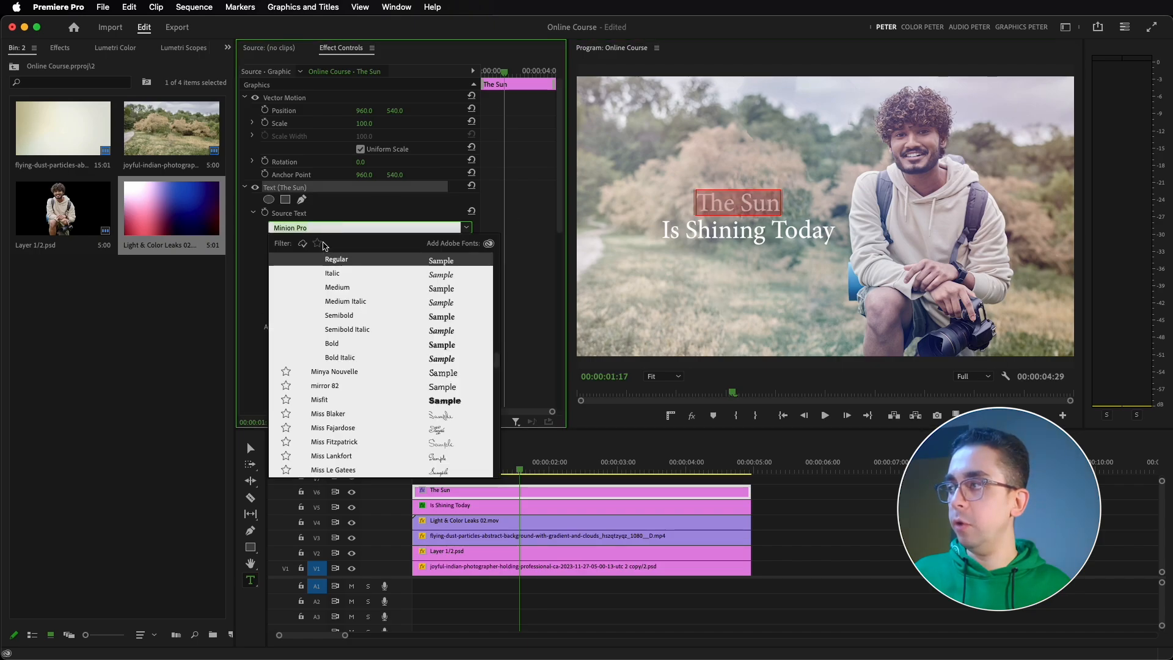
click(317, 243)
click(332, 259)
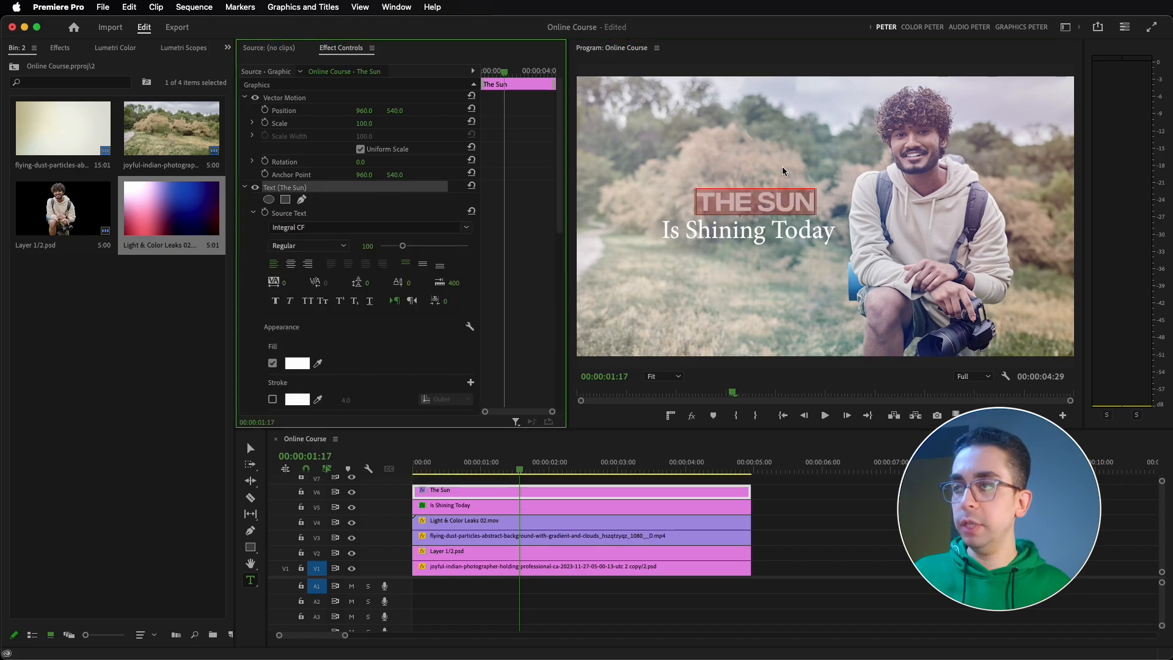
Step: Change the fill of the "The Sun" text to orange DB891B
click(304, 367)
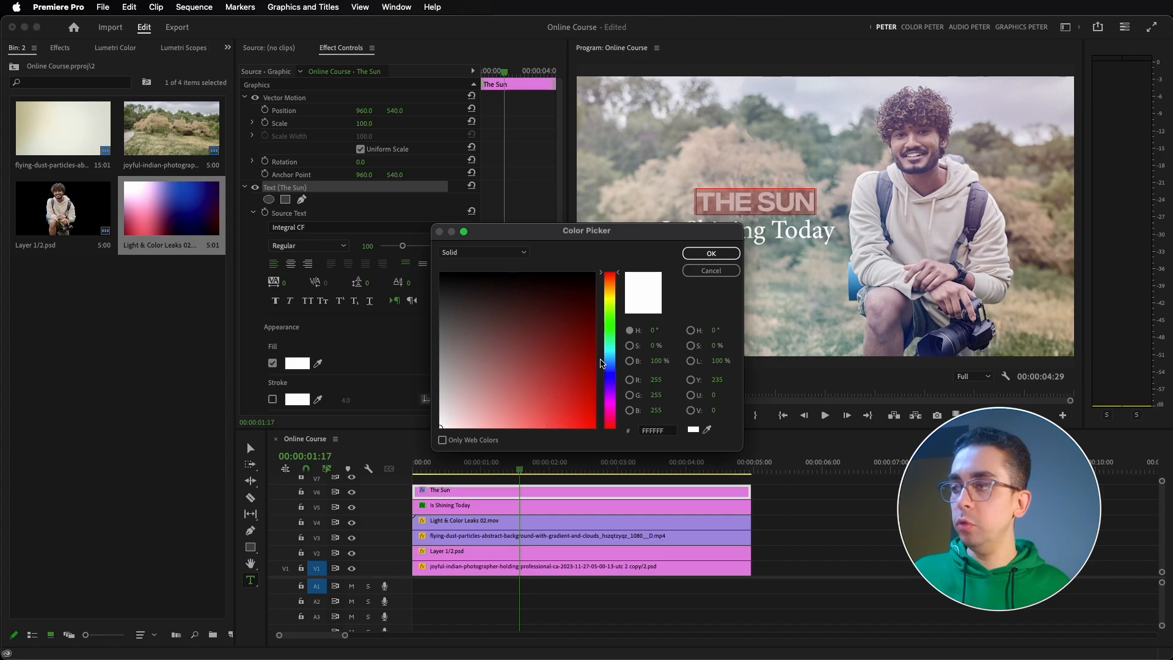
mouse_move(610, 276)
mouse_down()
mouse_move(588, 433)
mouse_move(579, 430)
mouse_move(598, 401)
mouse_move(575, 407)
mouse_up()
drag(620, 295, 620, 291)
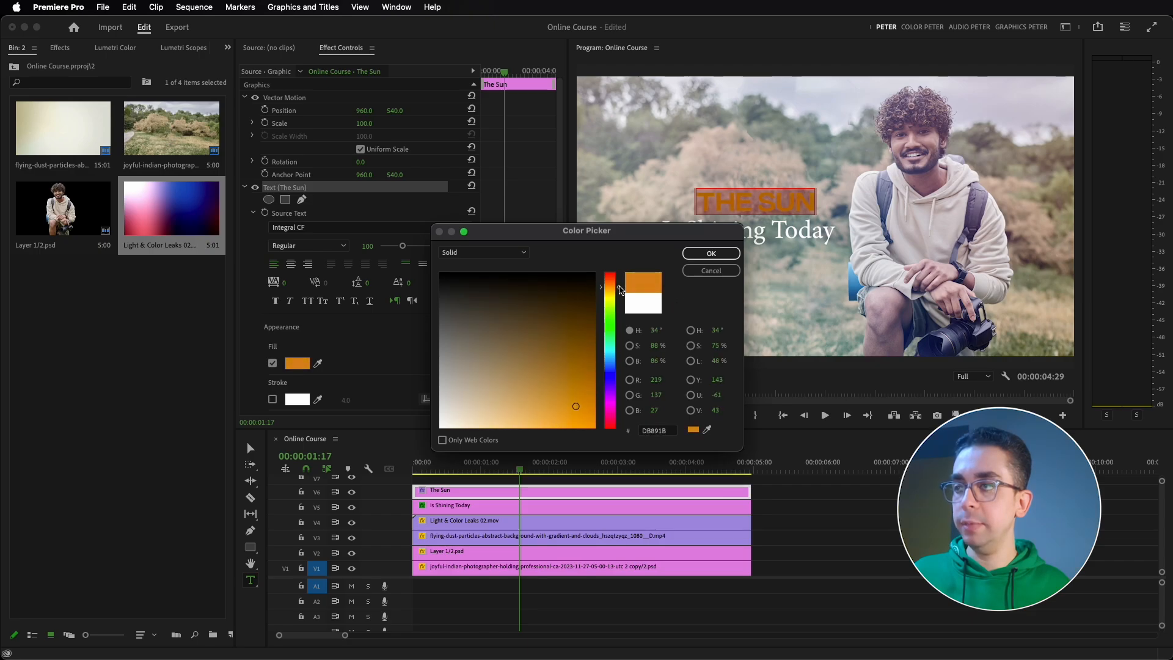
click(721, 258)
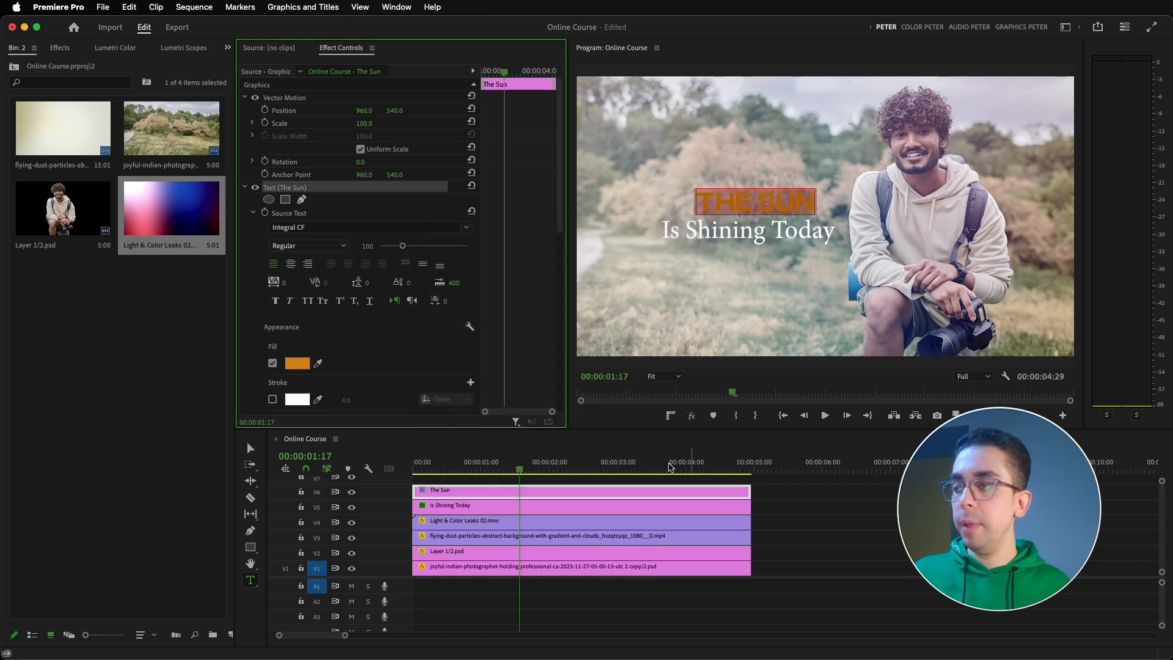
Step: Change the font of the "Is Shining Today" text to Integral CF from the favourite fonts
click(579, 507)
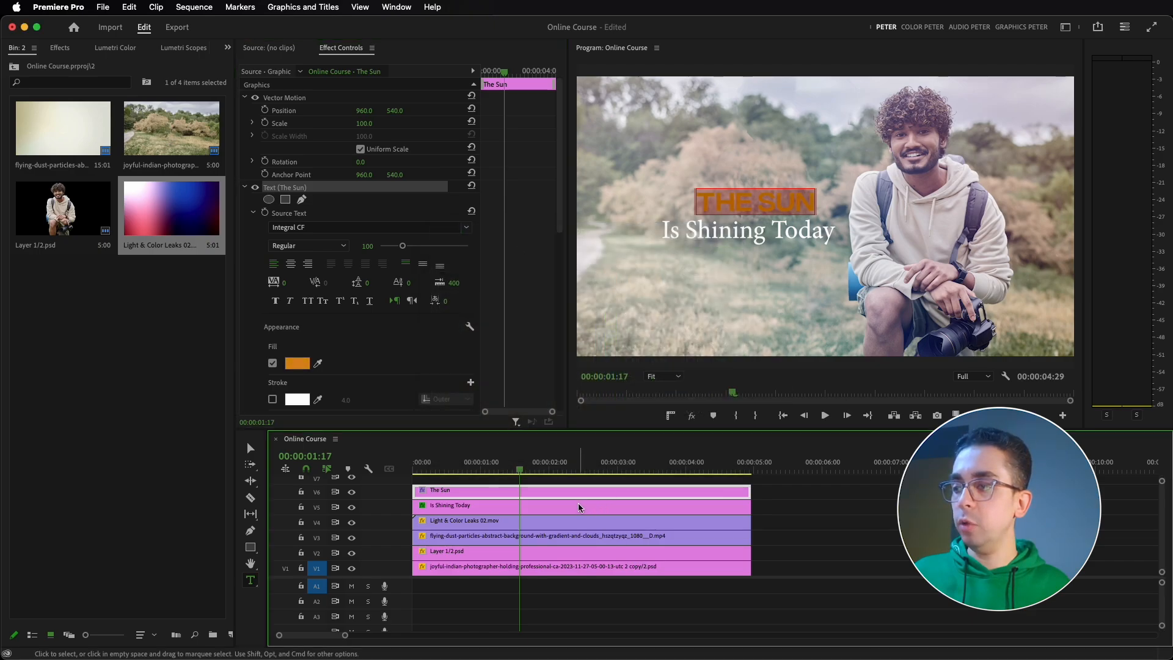
click(722, 227)
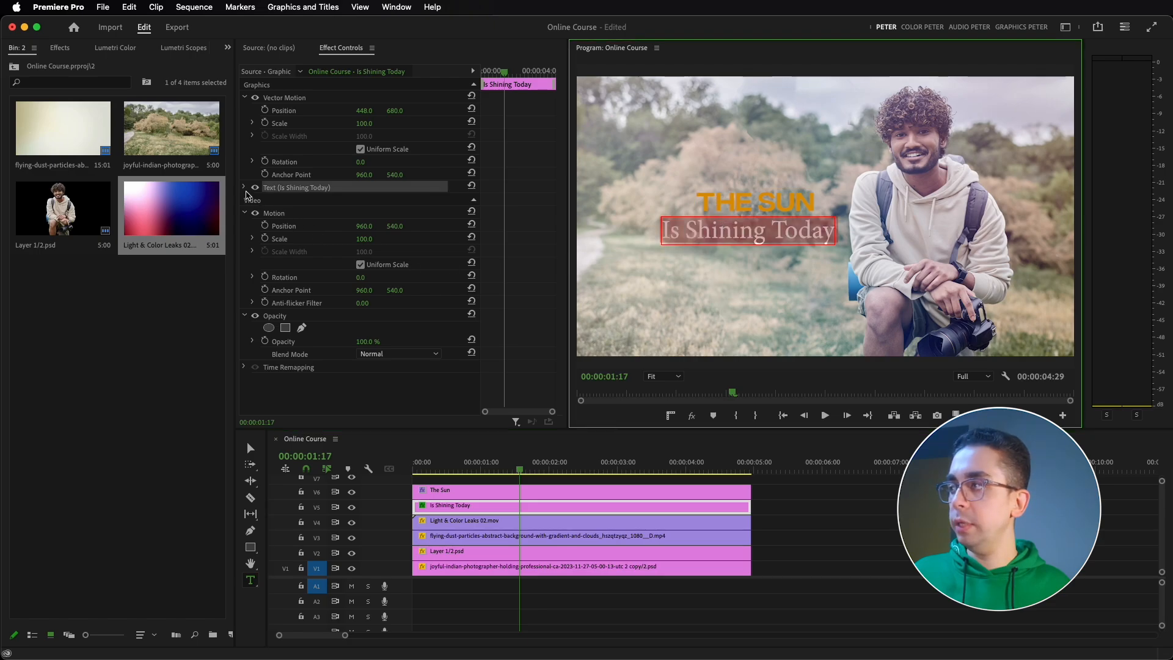
click(245, 187)
click(322, 229)
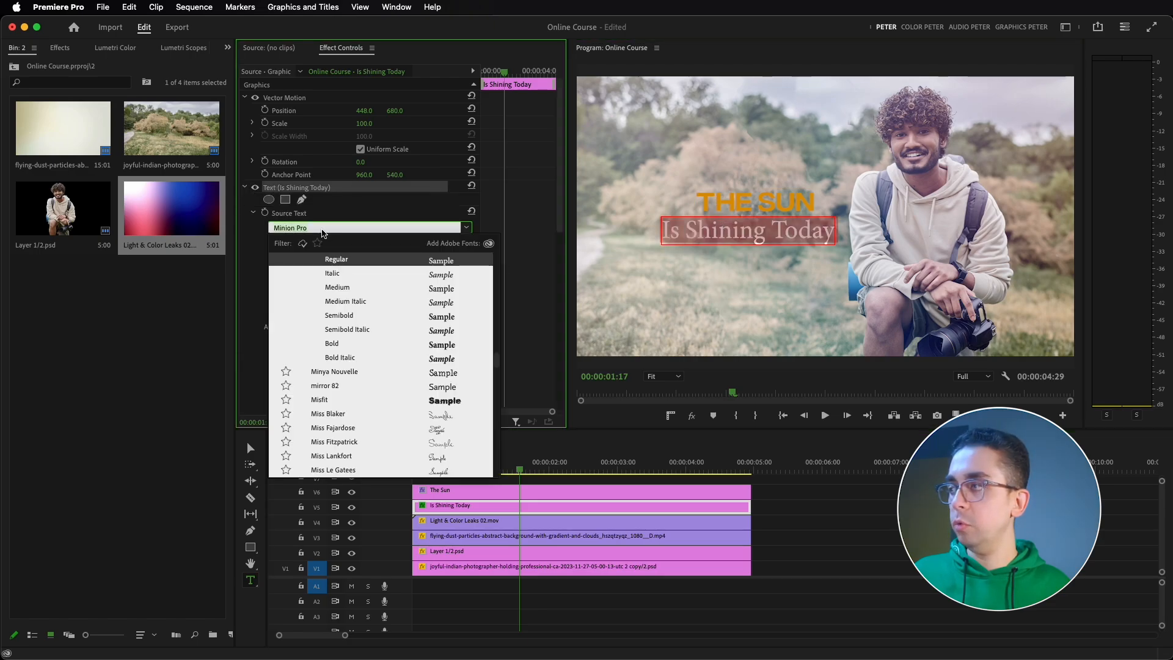
click(317, 243)
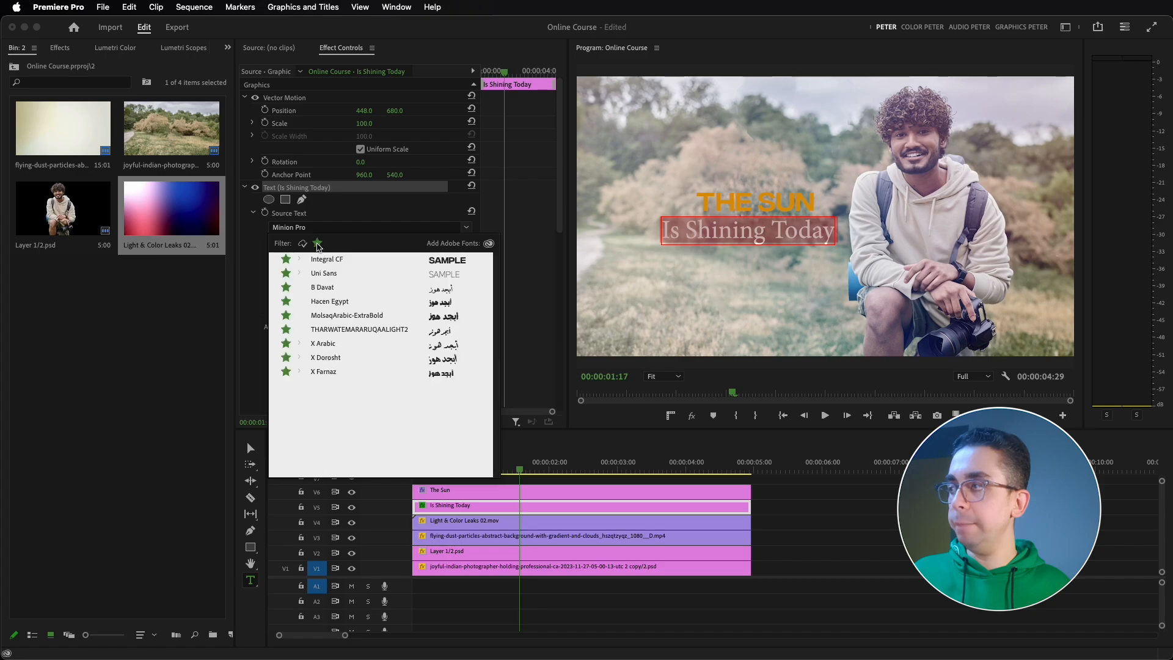
click(315, 263)
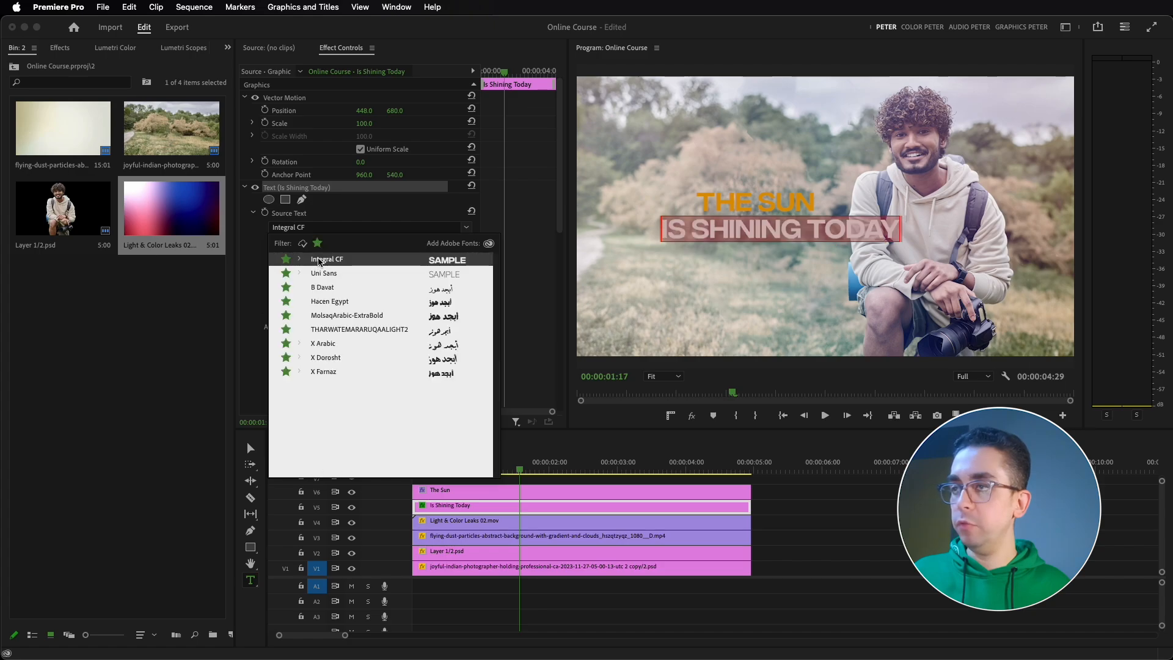
click(568, 510)
Step: Set the Vector Motion scale of both the "Is Shining Today" and "The Sun" clips to 80
click(362, 123)
text(8)
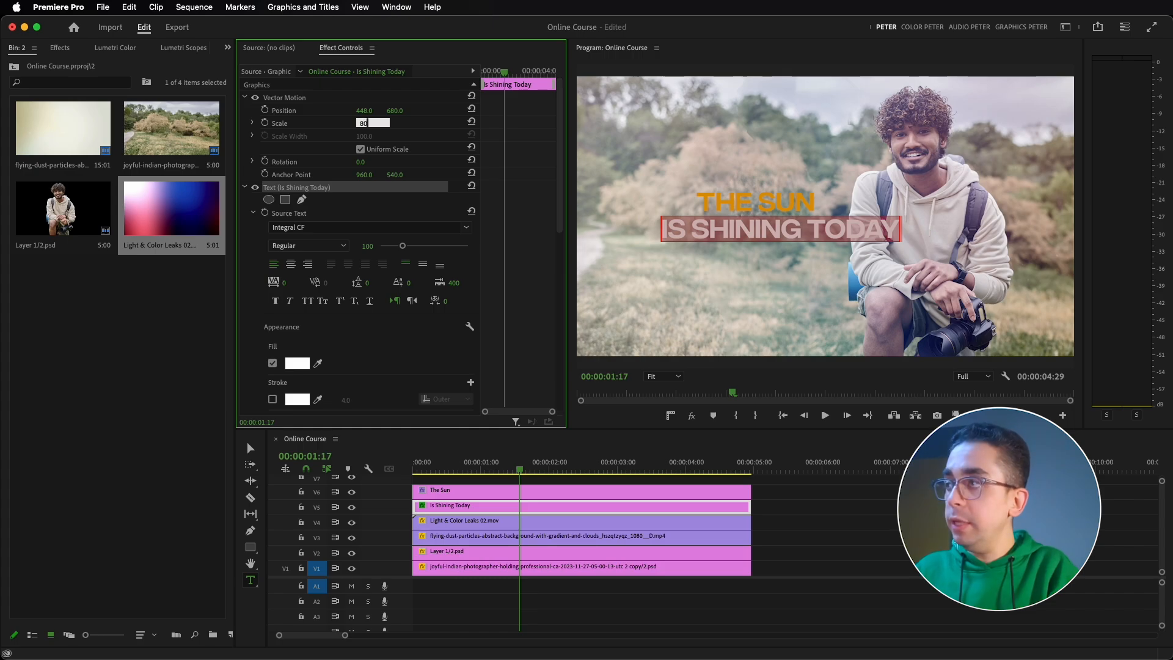
text(0)
key(Return)
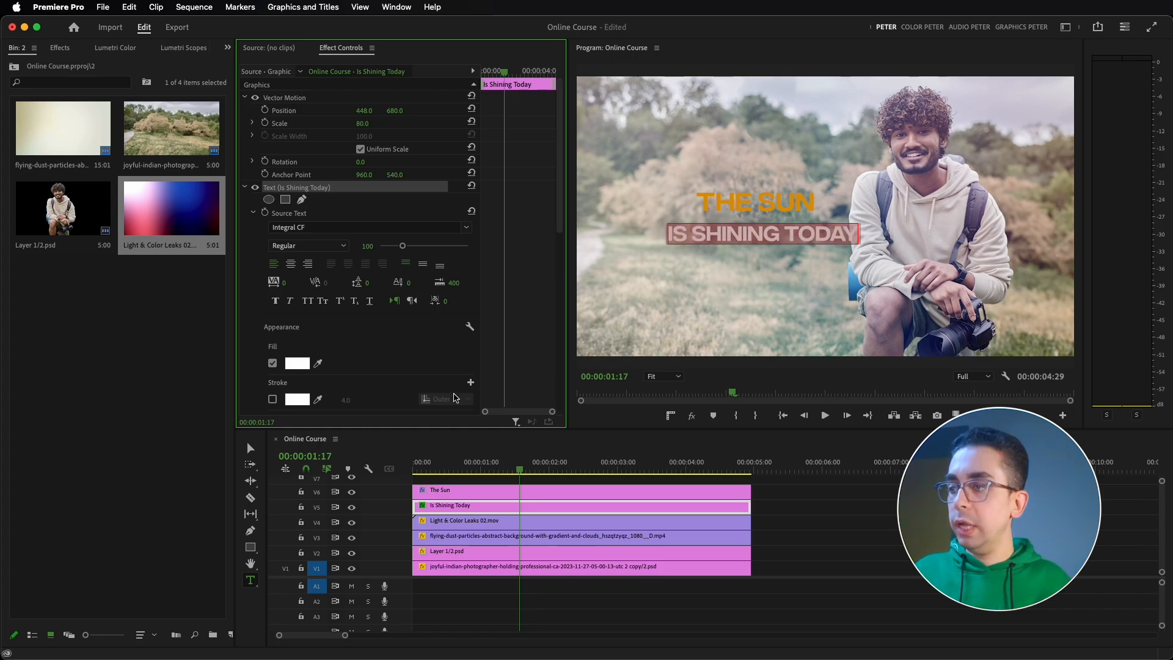
click(497, 489)
click(362, 123)
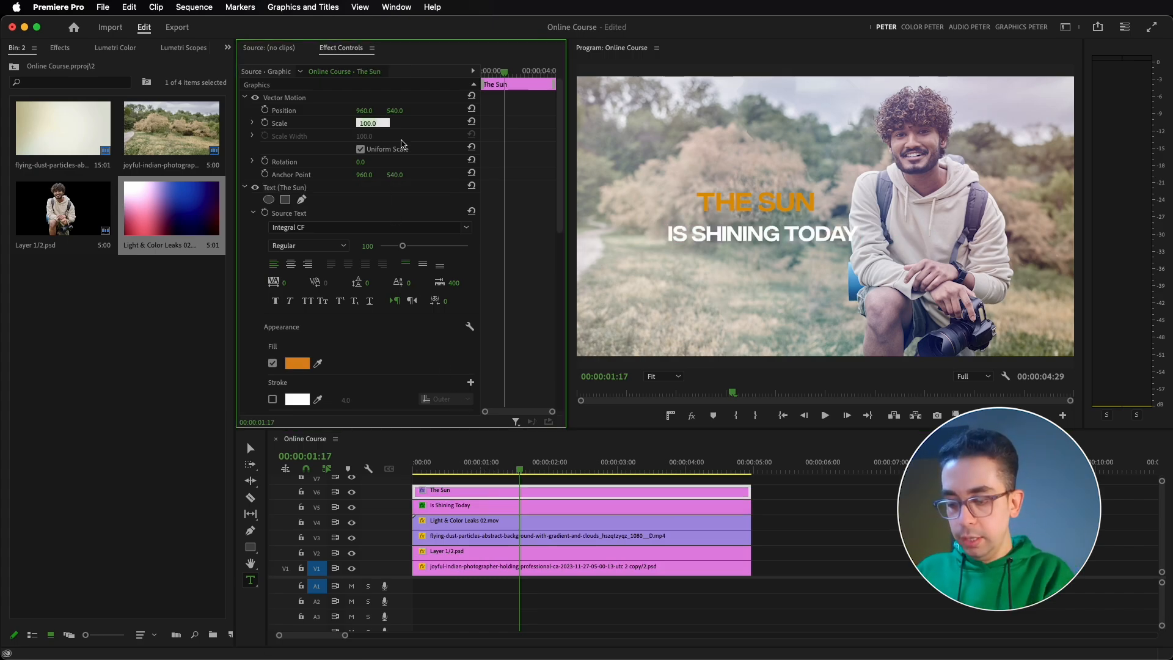
text(80)
key(Return)
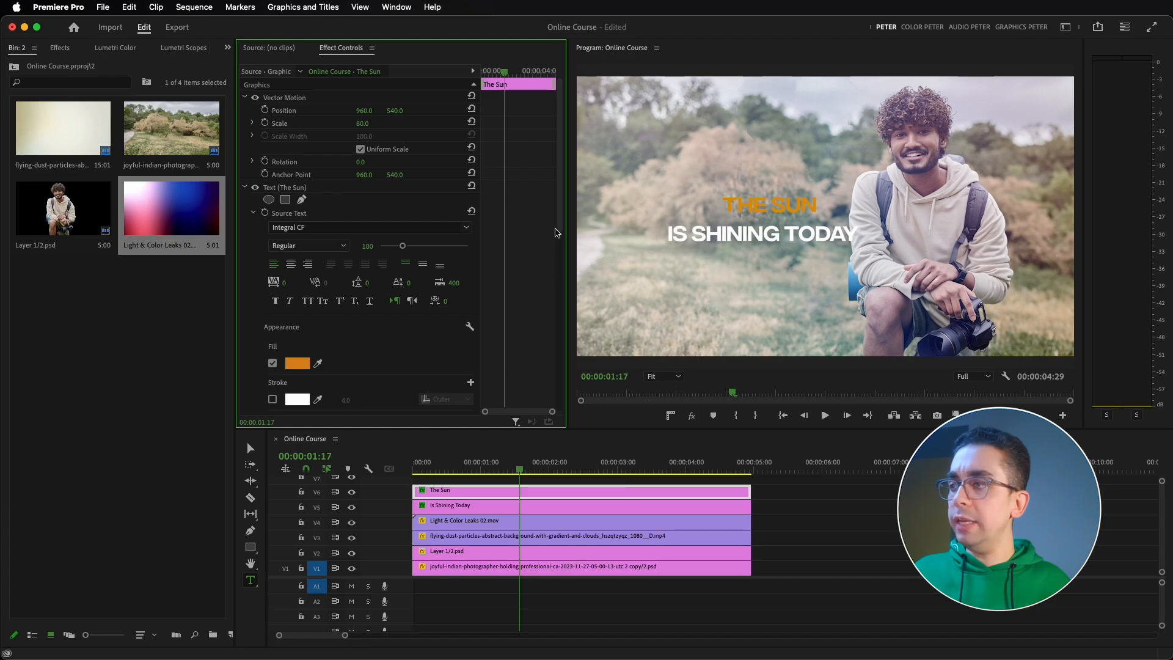
Step: Brighten the fill of "The Sun" to a fully saturated orange with its hue shifted slightly toward yellow
scroll(353, 310, down, 2)
click(297, 312)
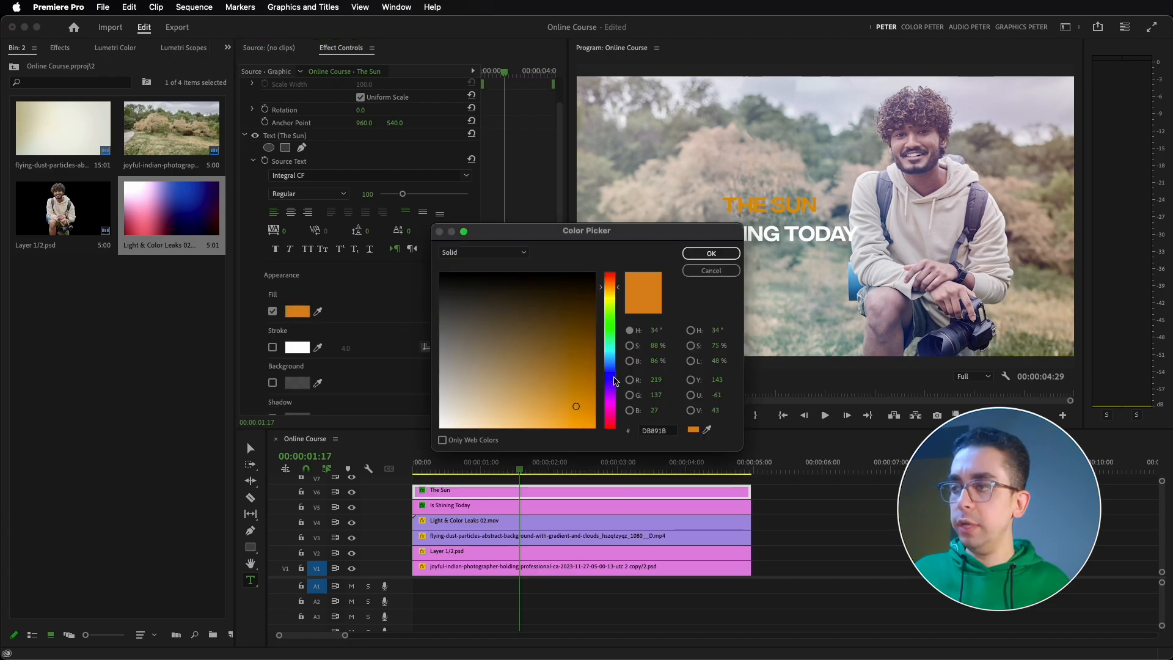
mouse_move(592, 405)
mouse_down()
mouse_move(594, 423)
mouse_move(617, 436)
mouse_up()
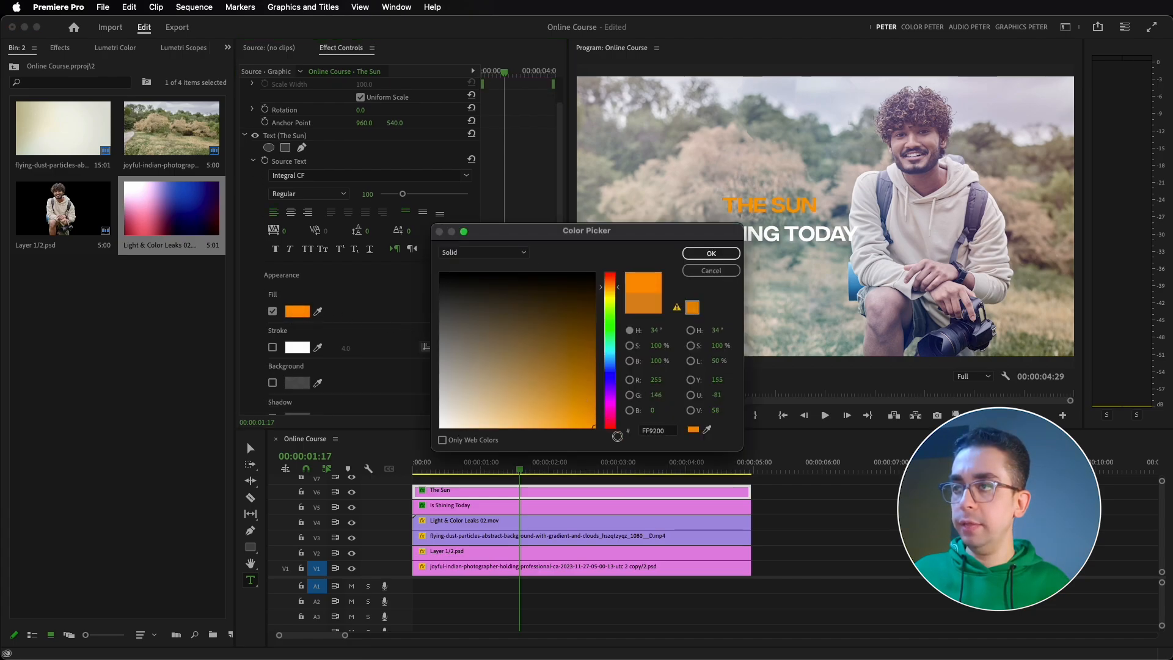
drag(616, 292, 617, 292)
click(709, 253)
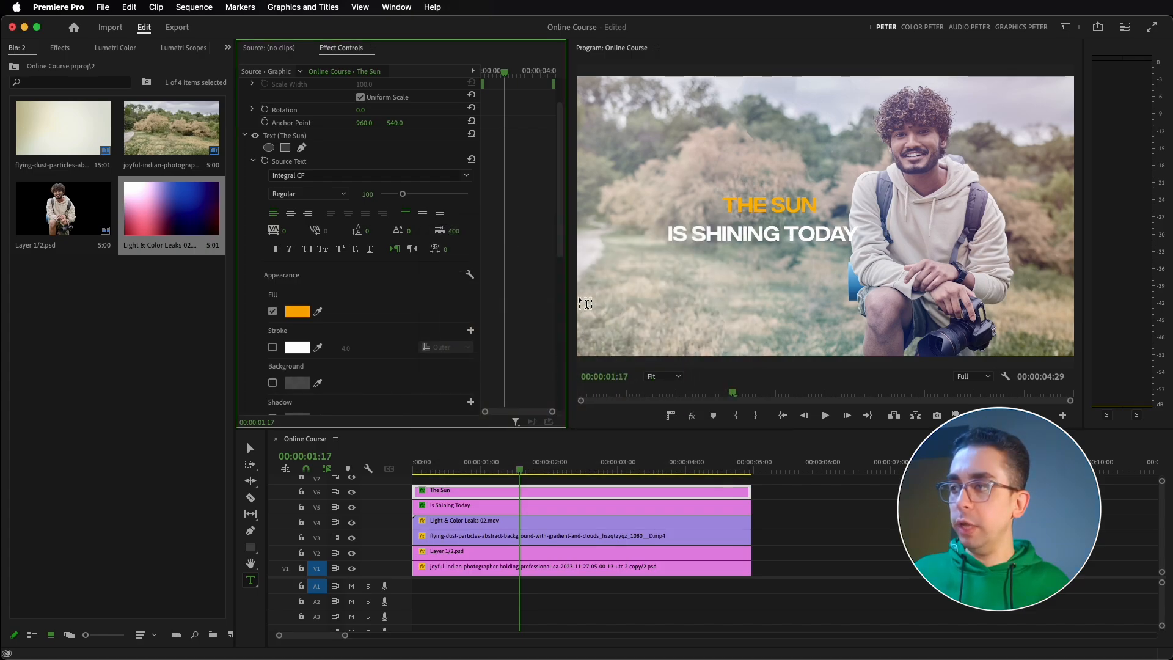
Step: Enable the text shadow on both "The Sun" and "Is Shining Today" with the default settings
drag(562, 226, 563, 275)
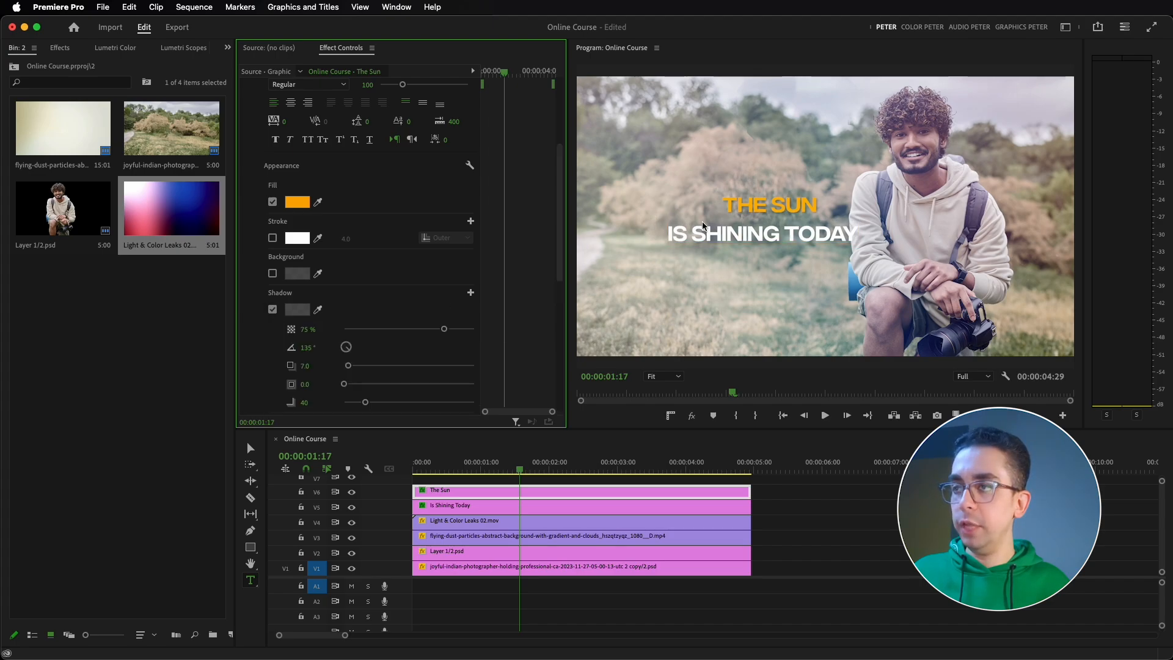
click(657, 508)
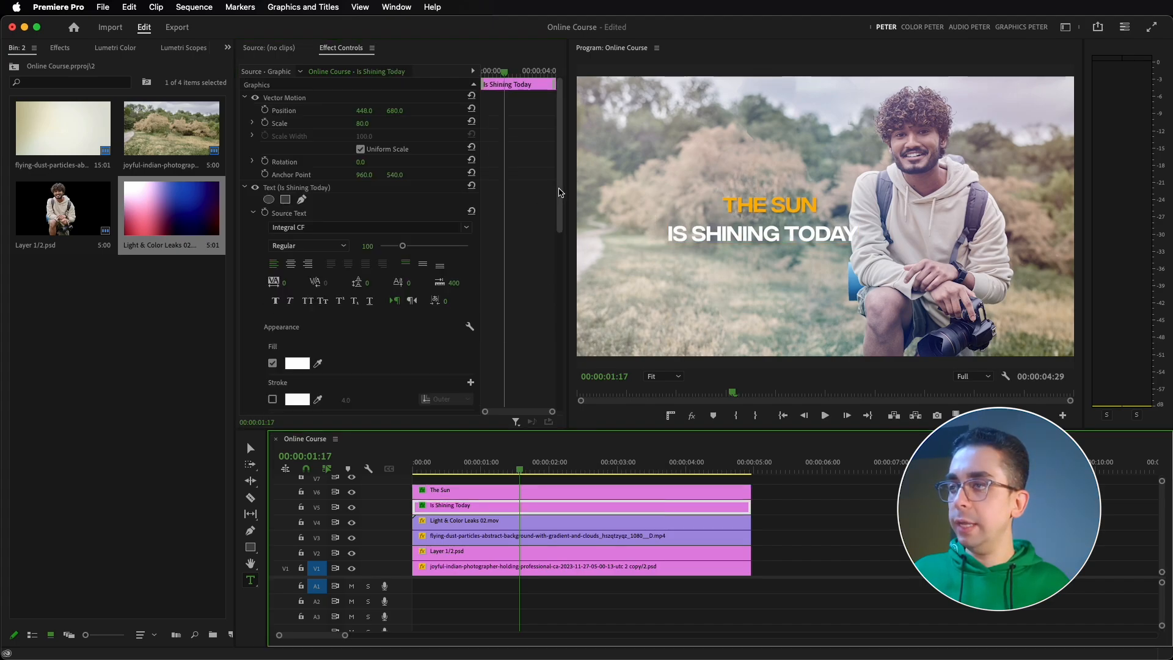
drag(561, 194, 561, 246)
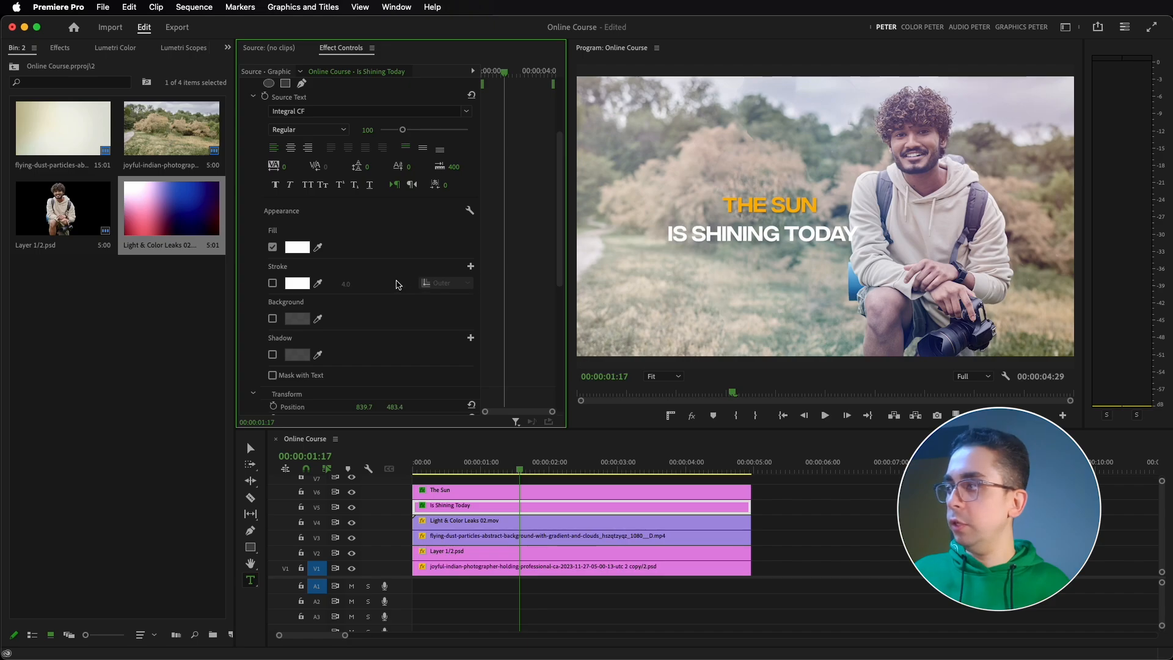
click(272, 354)
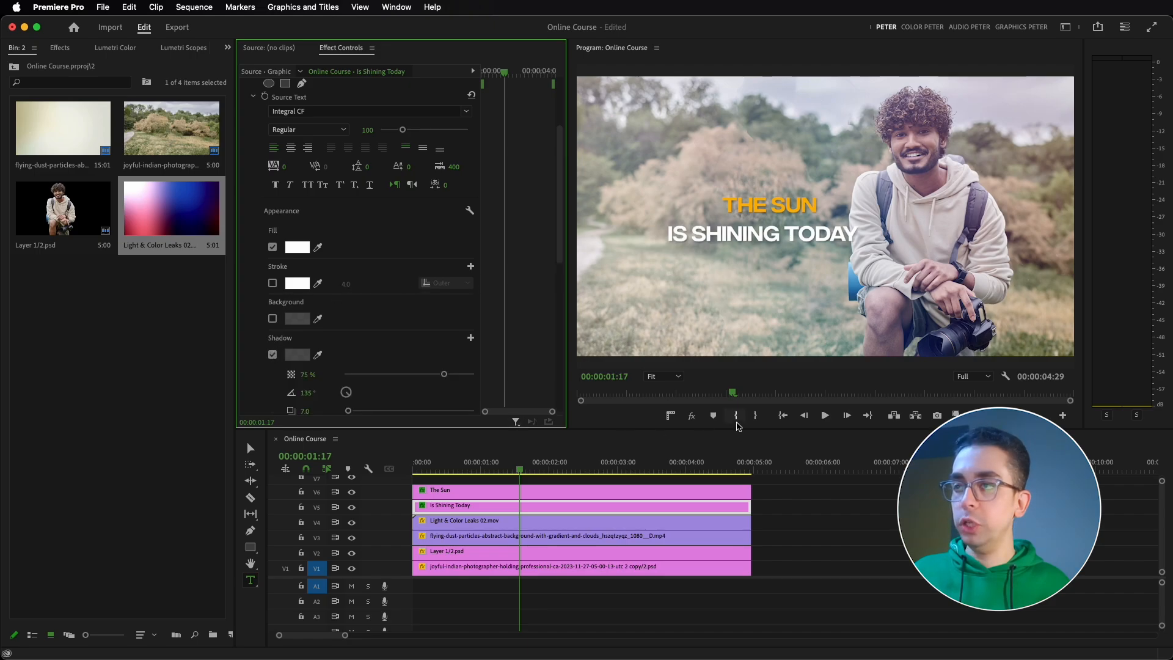
Step: Shift "The Sun" horizontally to Vector Motion position 948 and move its anchor point to the centre of the words, about 692, 484
click(557, 490)
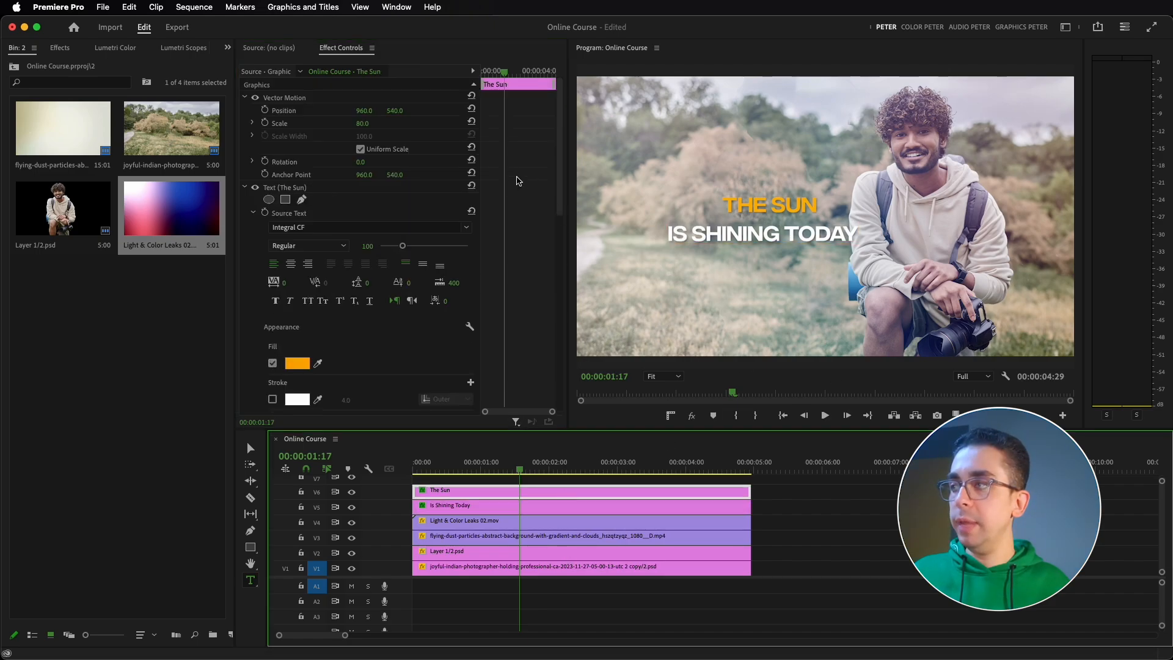
drag(364, 111, 355, 110)
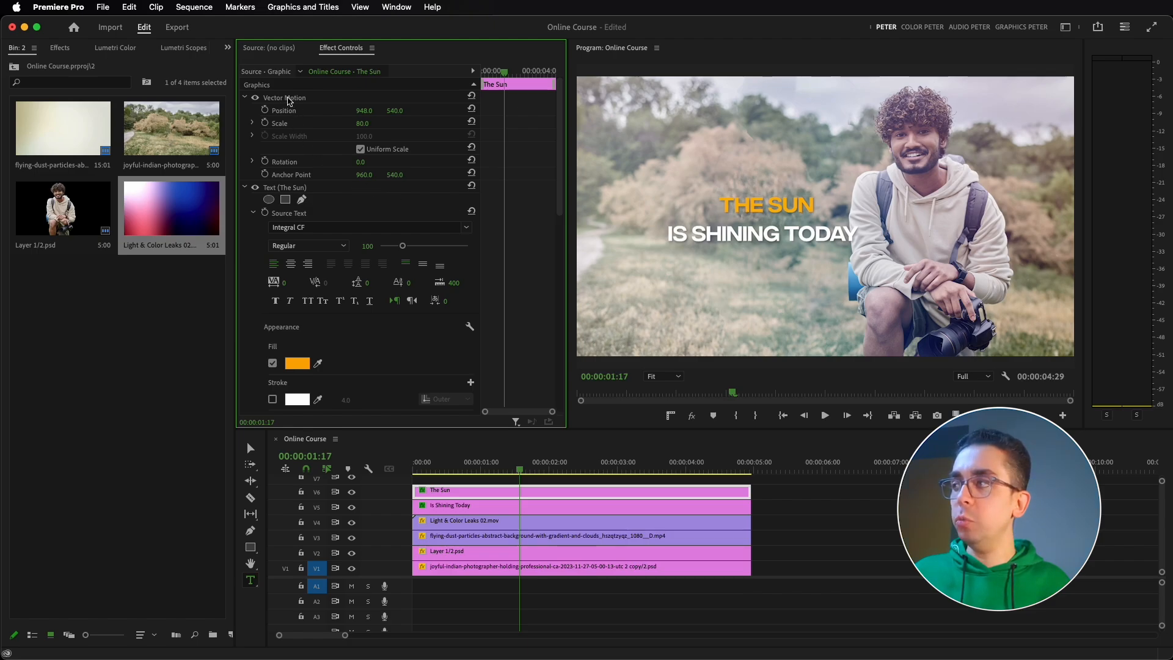
click(293, 98)
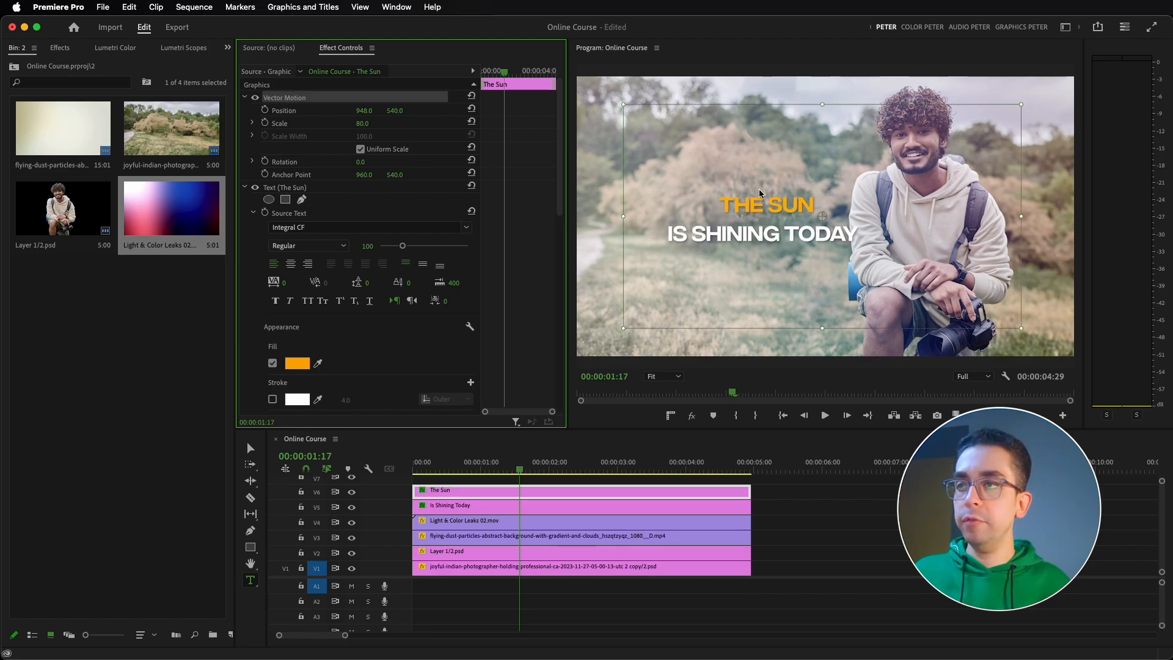
drag(822, 218, 767, 209)
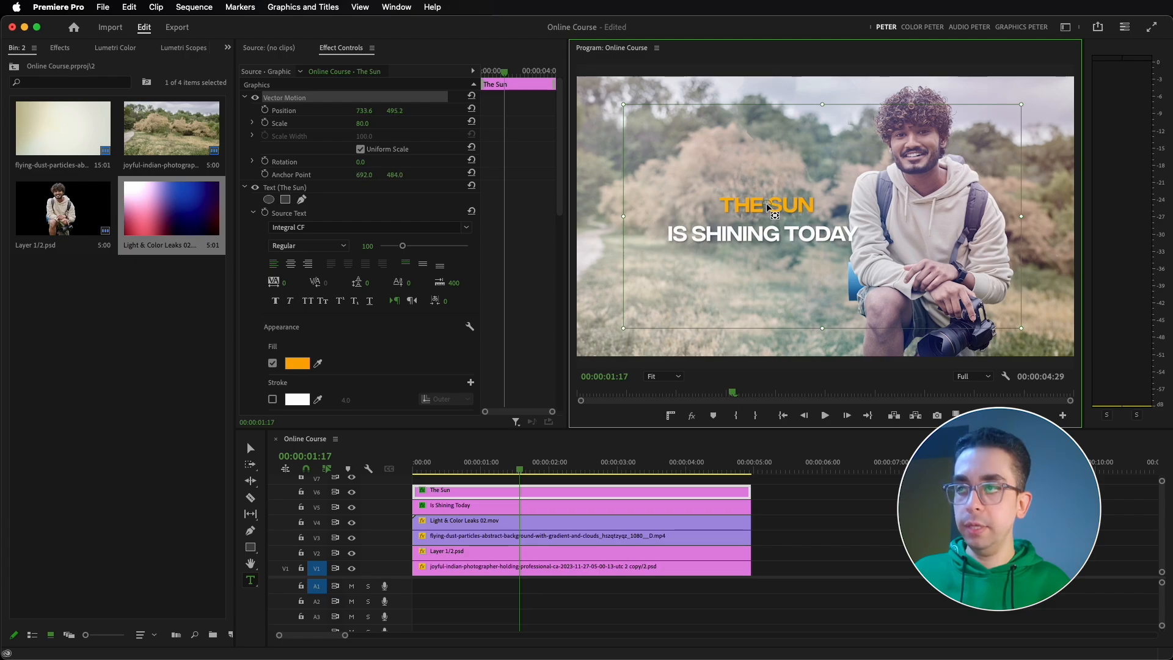
Step: Set the Vector Motion scale of "The Sun" to 100 at 00:00:00:00 and start keyframing it
drag(508, 466, 388, 466)
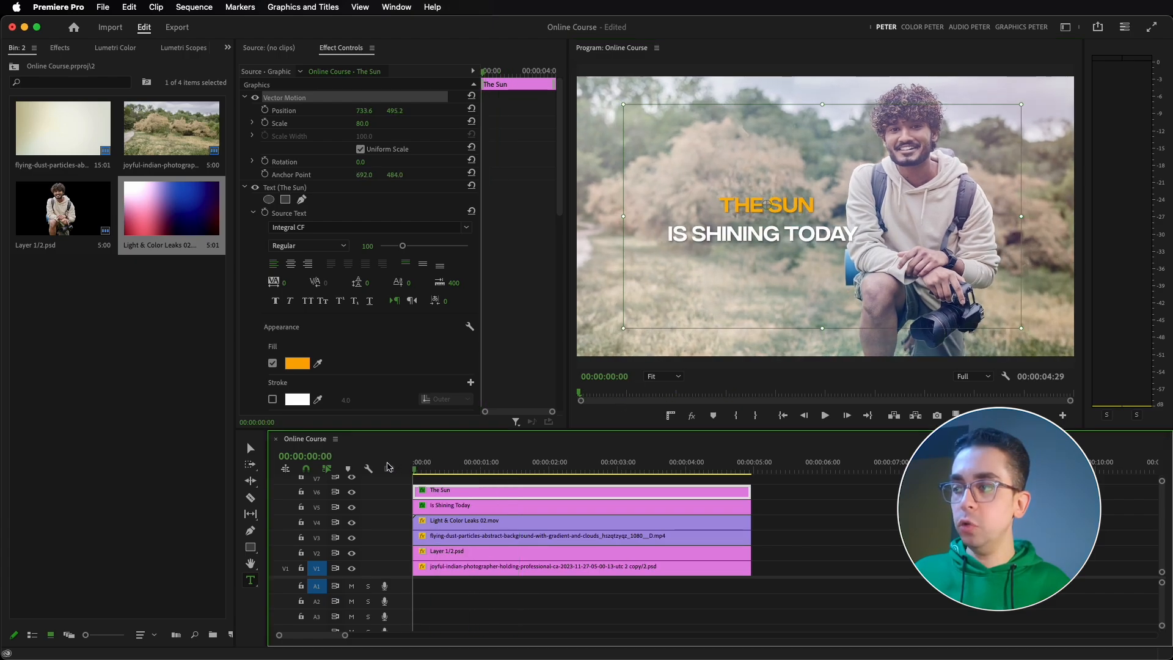
click(364, 123)
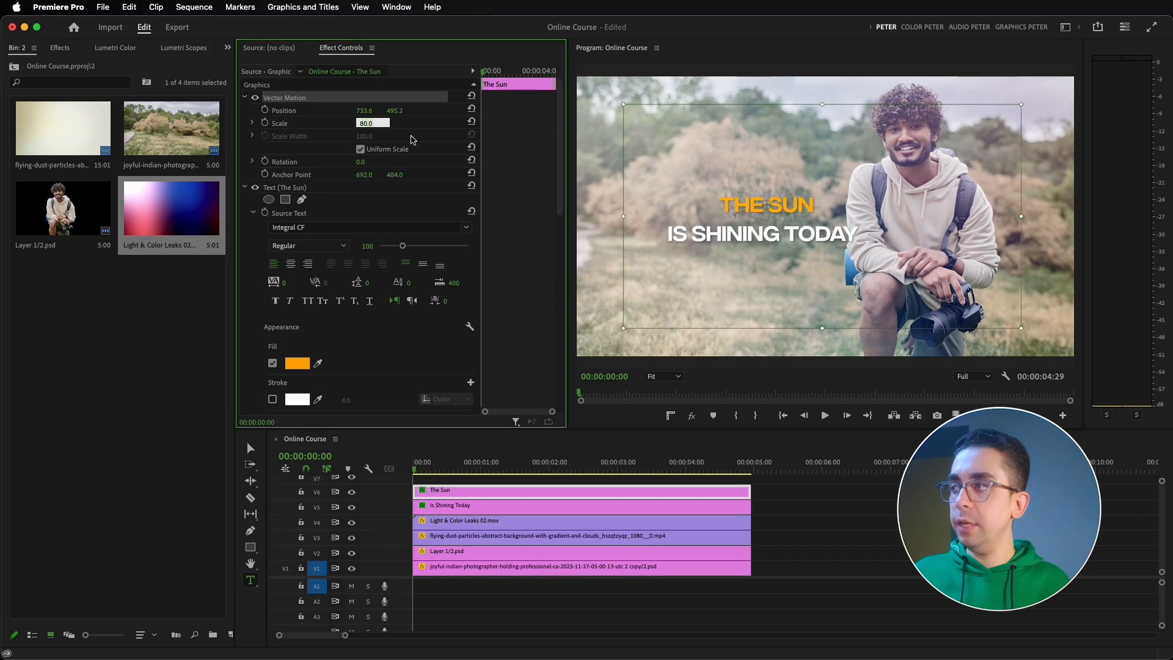
text(100)
key(Return)
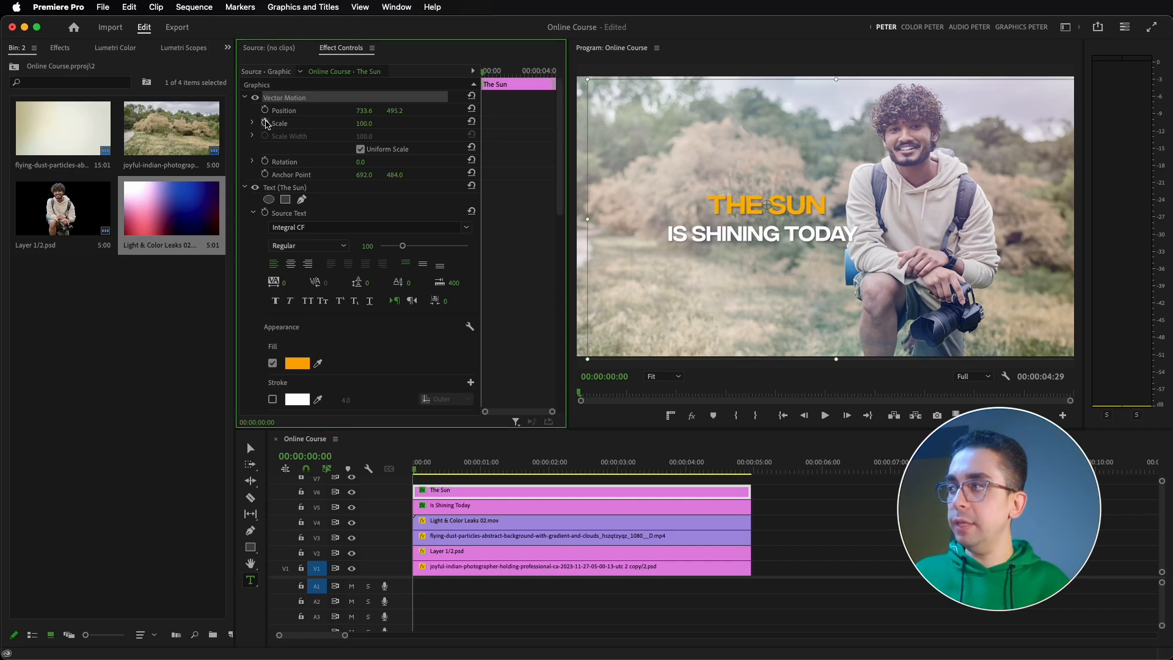
click(266, 123)
Step: Add a scale keyframe of 80 to "The Sun" at 00:00:04:23 and move it to the end of the clip
drag(505, 465, 741, 466)
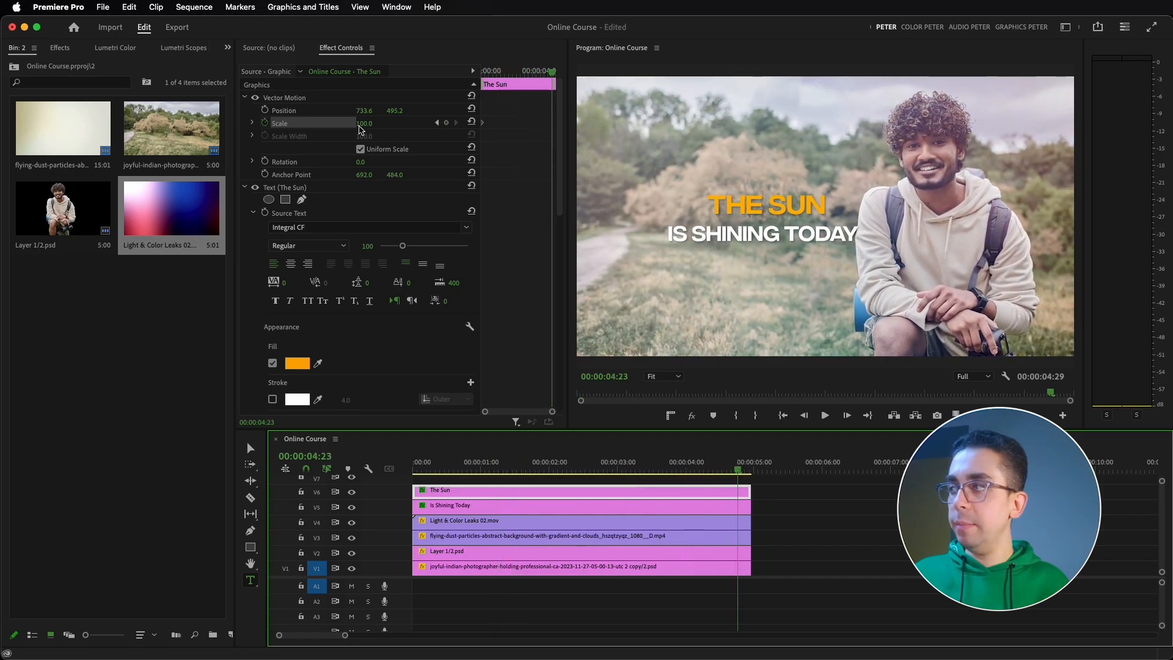
click(362, 123)
text(80)
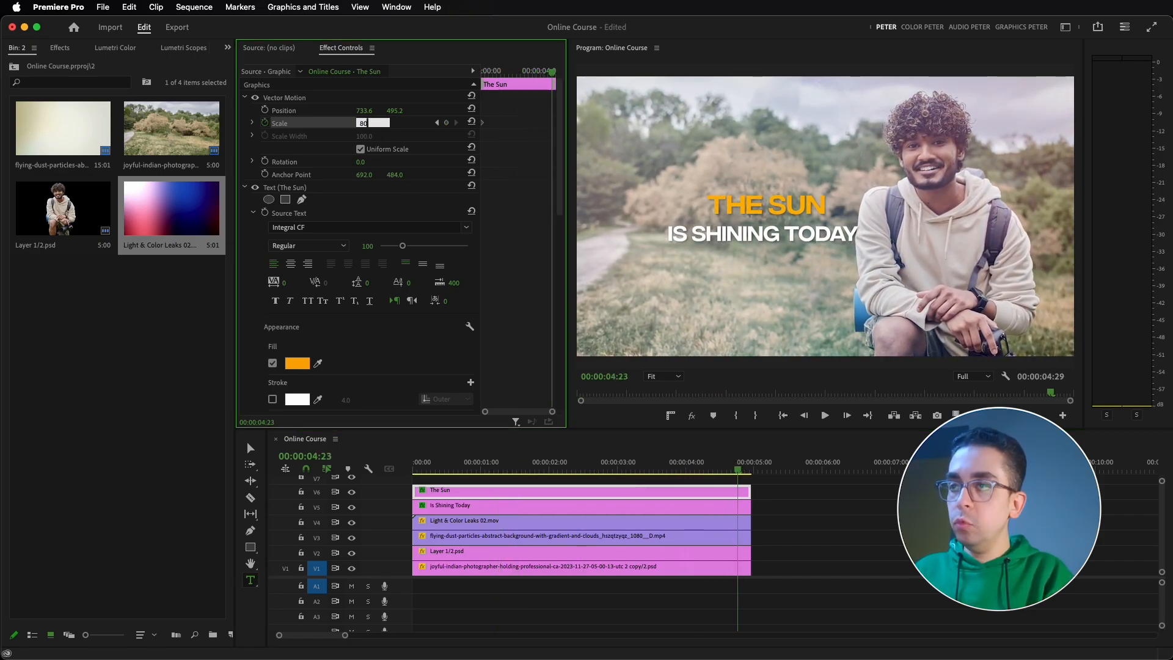
key(Return)
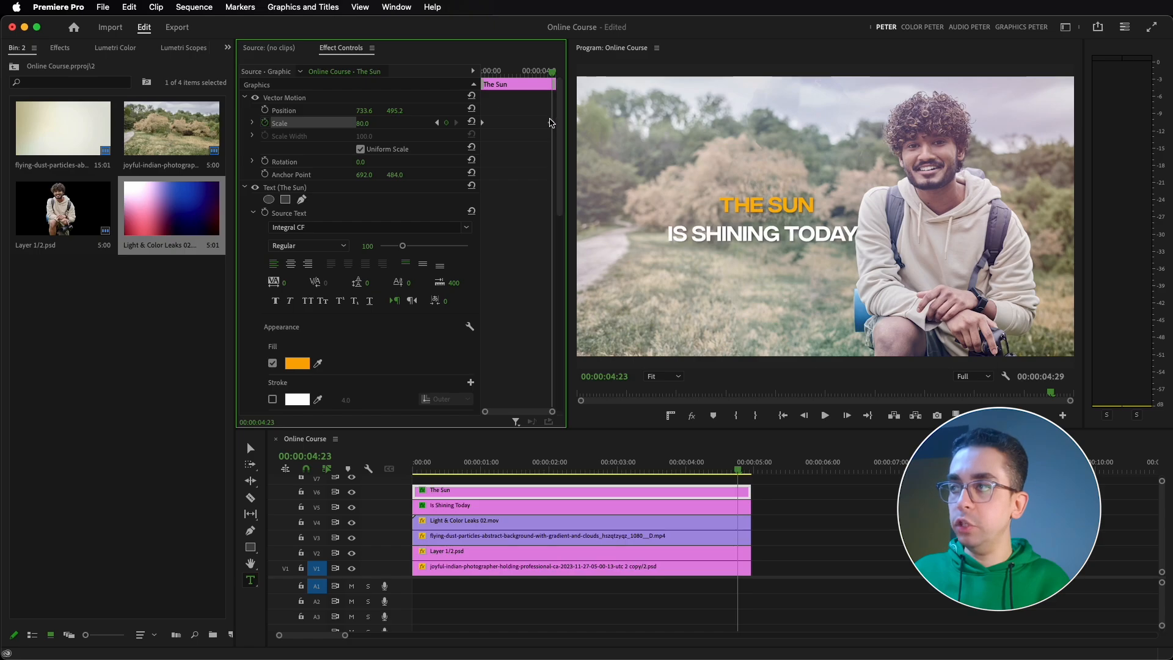
drag(551, 122, 572, 121)
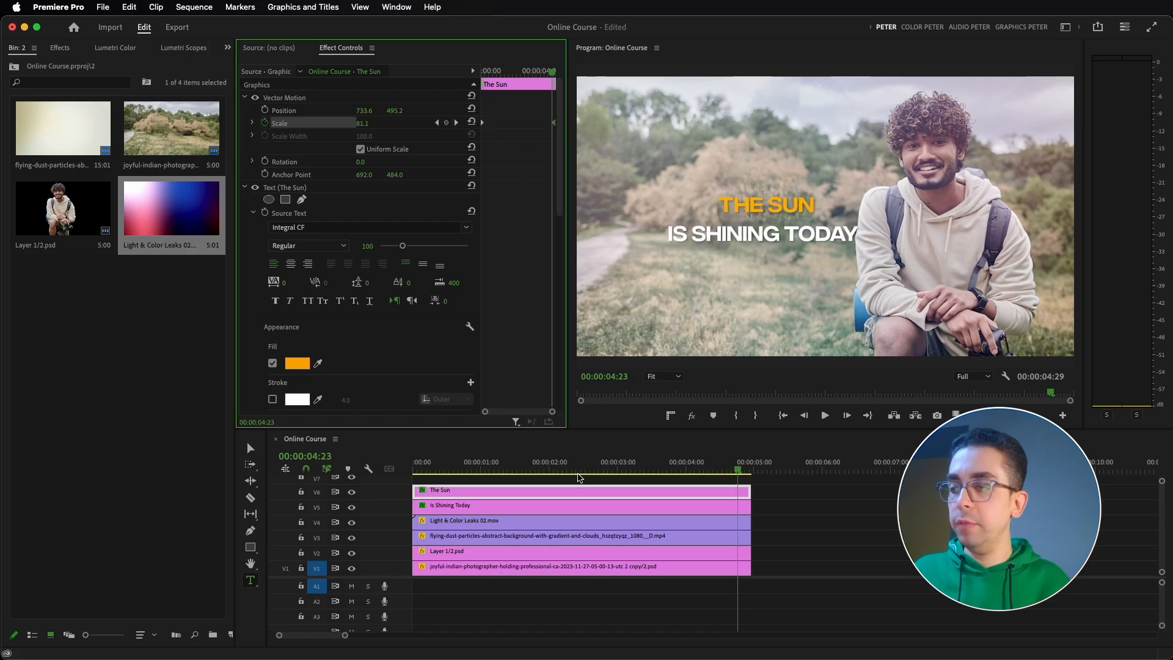
Step: Centre the anchor point of "Is Shining Today" on its words, about 1311, 450, and keyframe its Vector Motion scale at 80 at 00:00:00:00
click(568, 505)
key(Home)
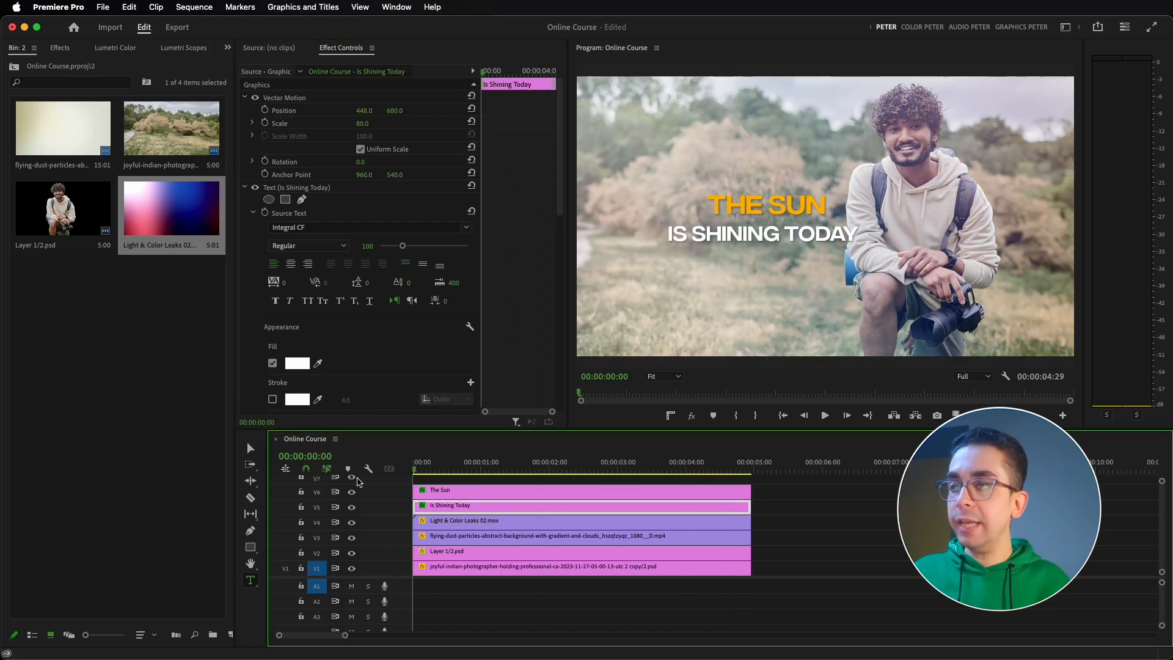
click(288, 100)
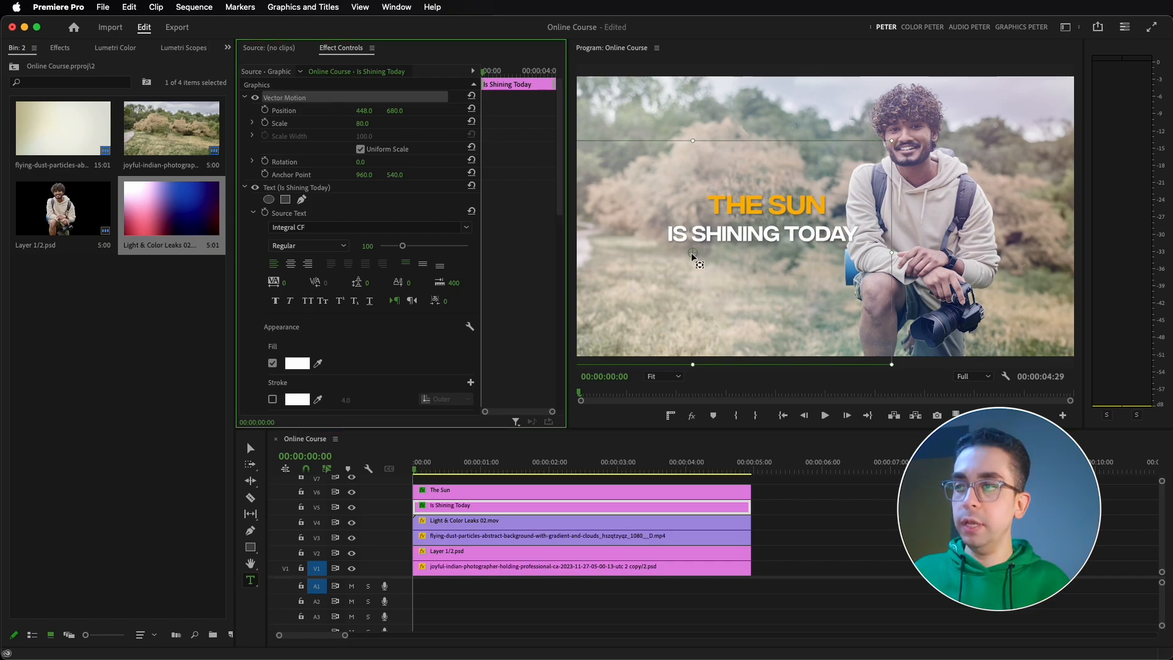
drag(692, 257, 769, 237)
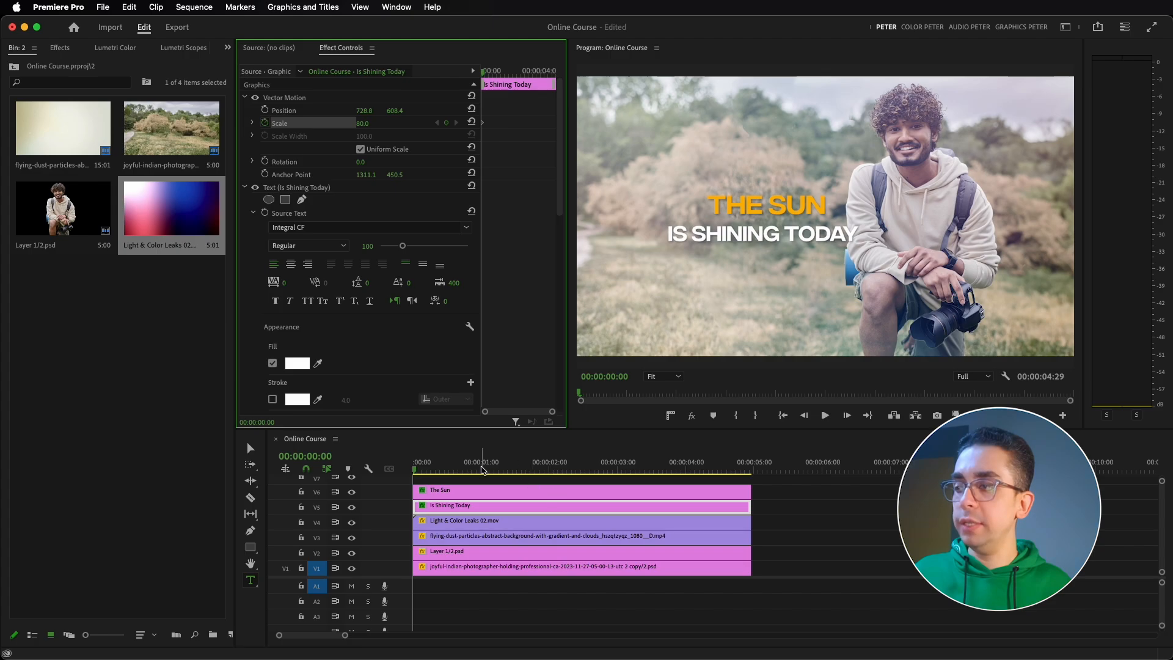
Step: Add a scale keyframe of 100 to "Is Shining Today" at 00:00:04:15 and move it to the end of the clip
click(666, 473)
drag(669, 480, 722, 477)
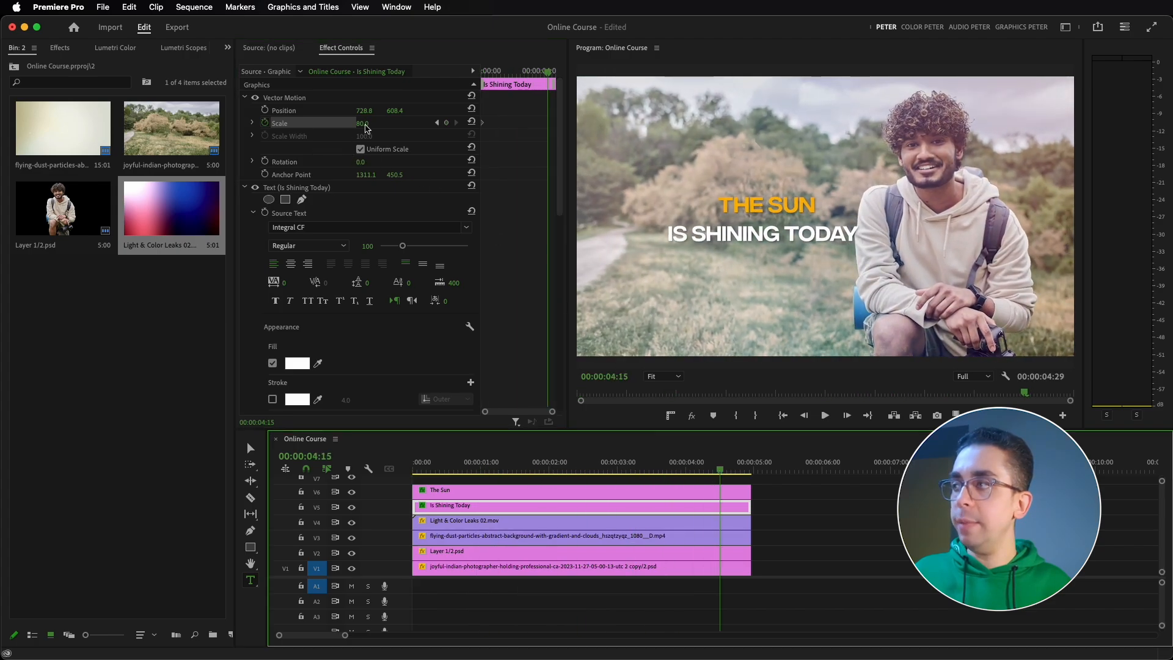
click(366, 125)
text(100)
key(Return)
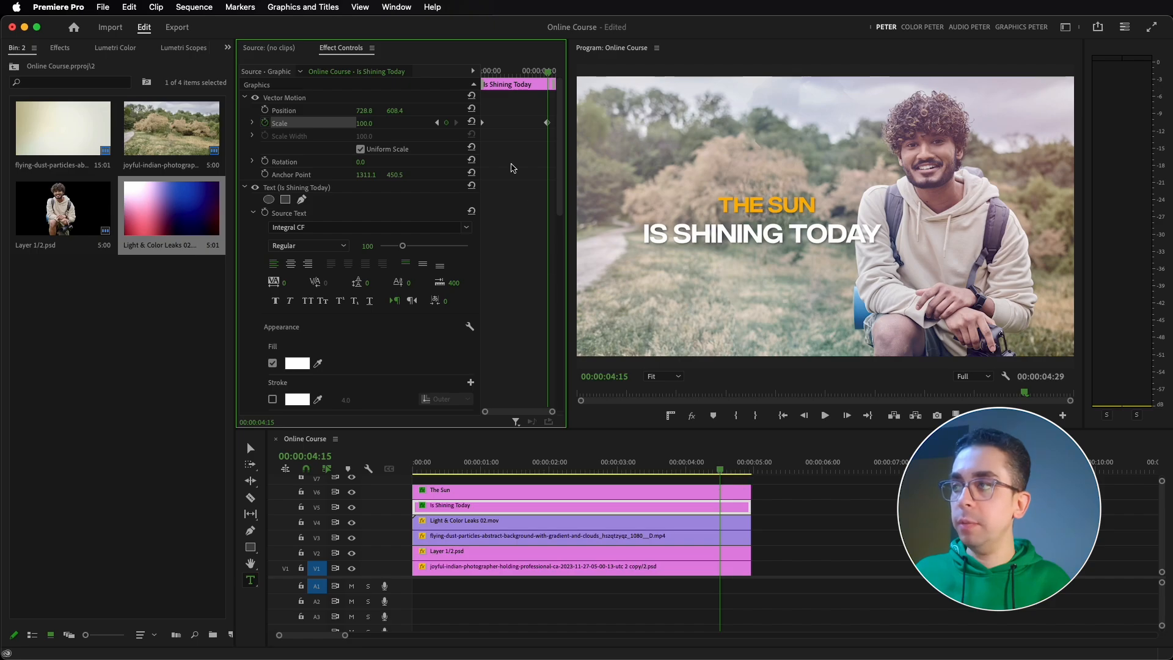
drag(546, 123, 554, 123)
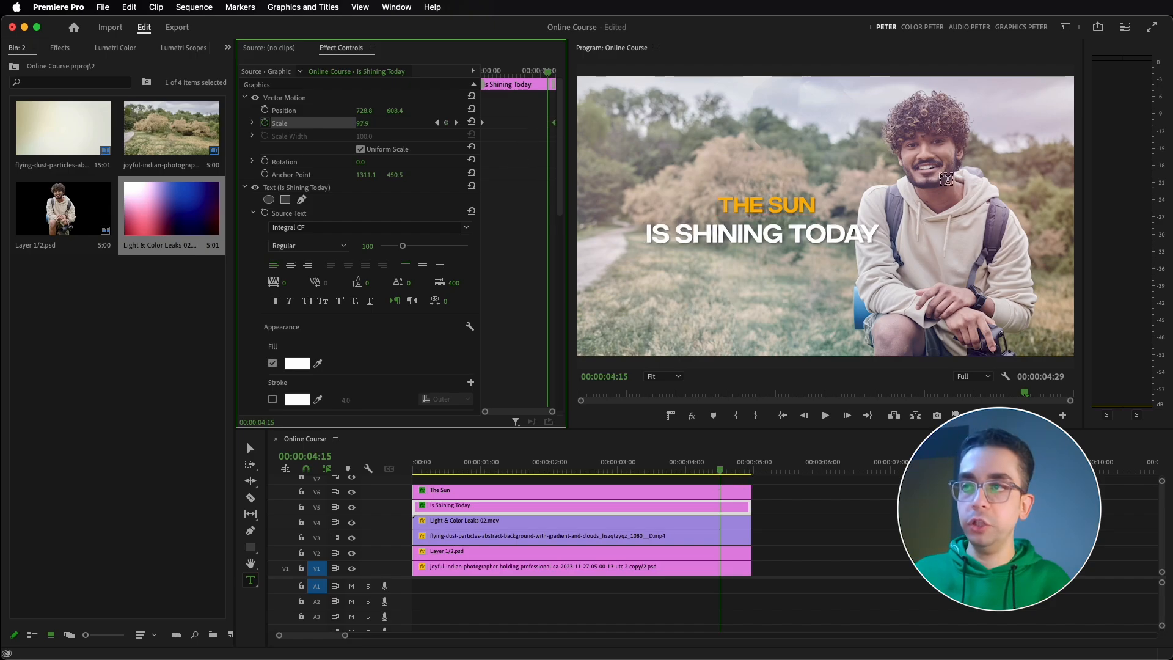
Step: Play the sequence from the beginning to check the title's scale animation
drag(718, 467, 295, 471)
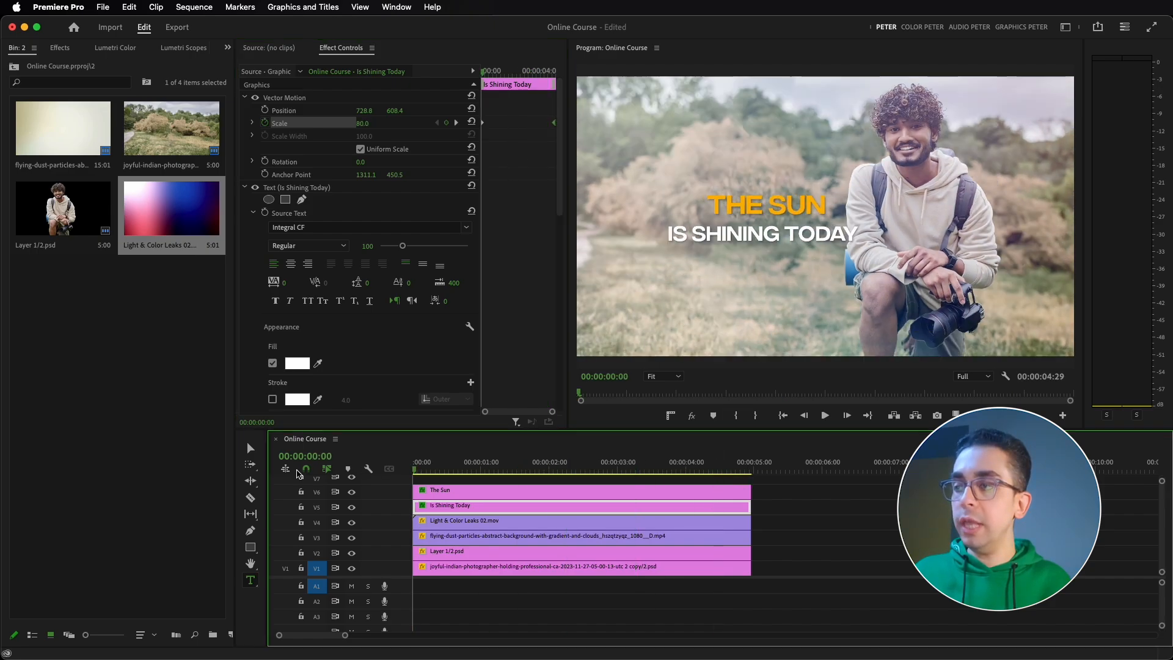
key(space)
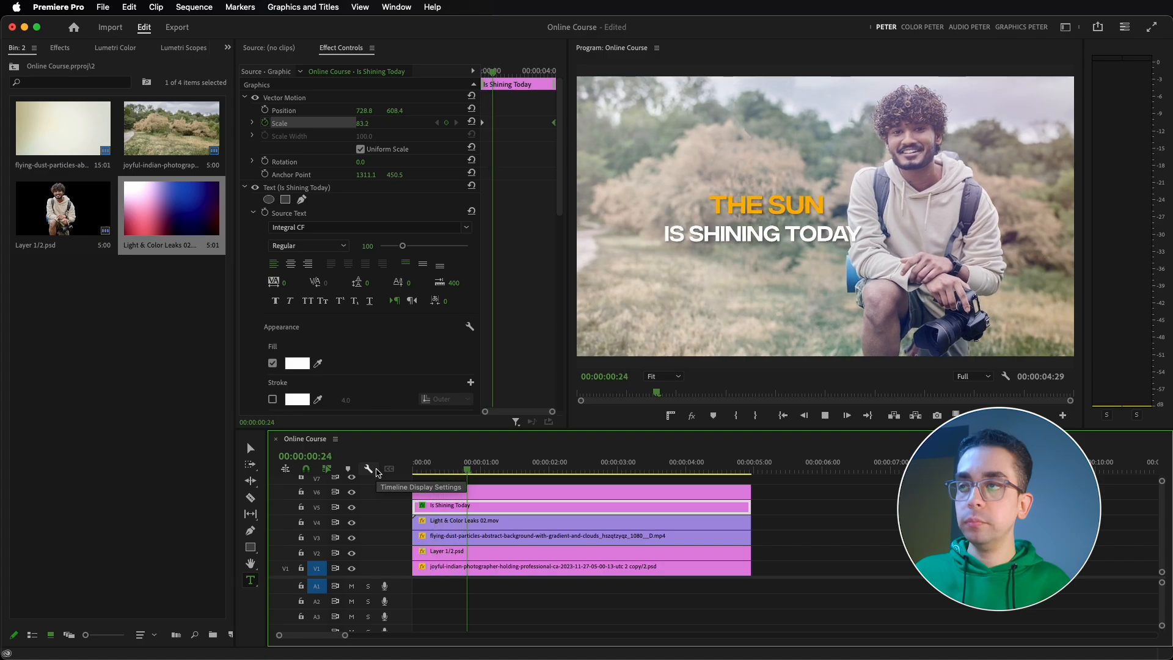
Step: Nest the two title clips, "The Sun" and "Is Shining Today", into one nested sequence
key(space)
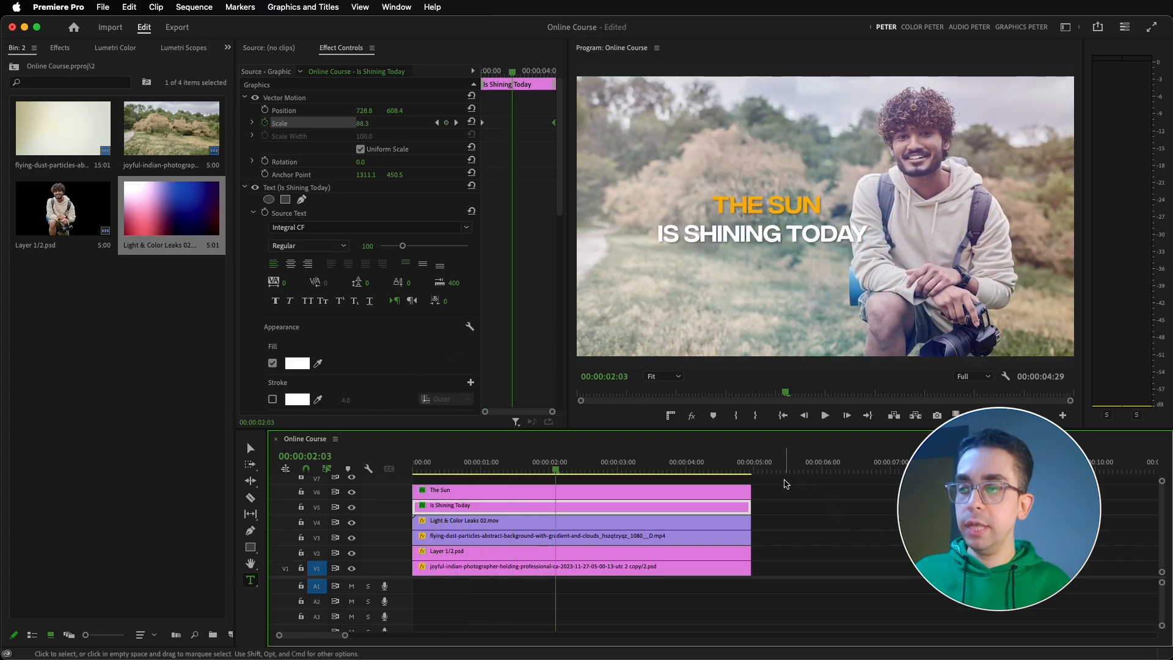
drag(787, 481, 695, 508)
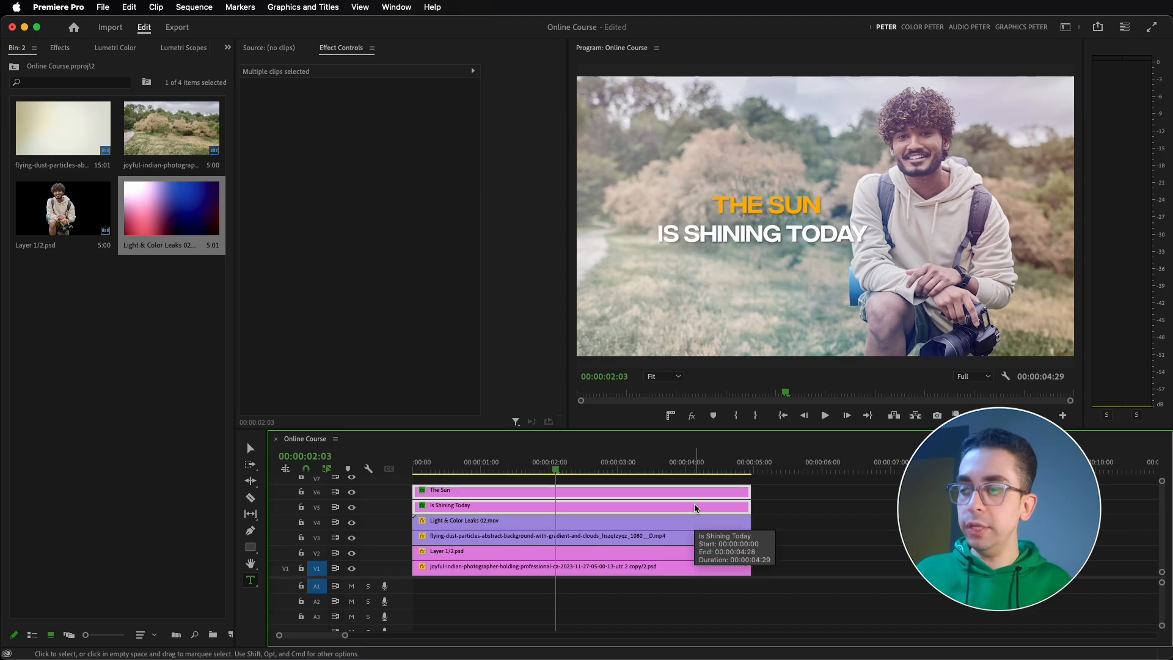
right_click(696, 508)
click(727, 358)
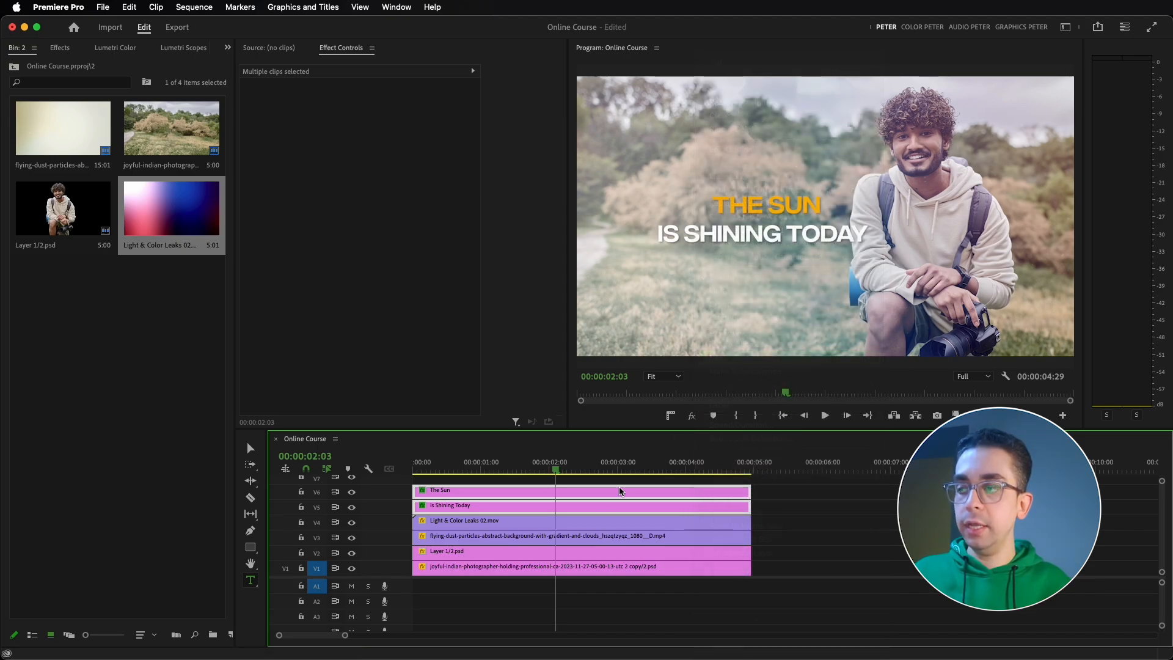
click(640, 363)
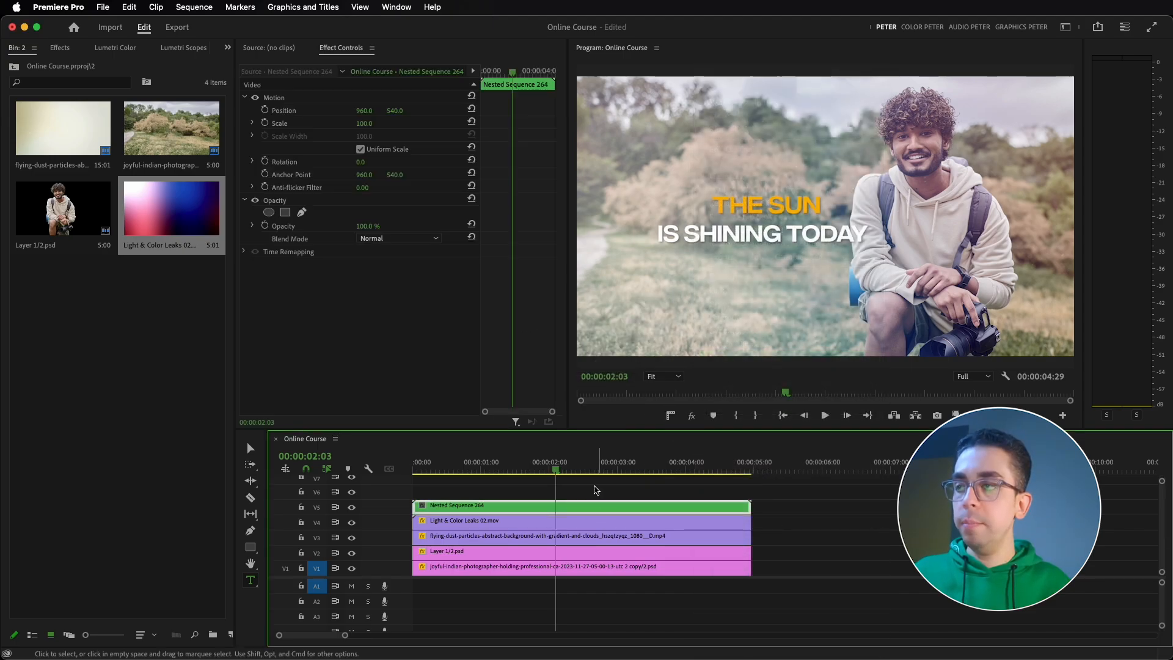
Step: Set the nested title's position to 784, 669 and, inside the nest, shift "The Sun" slightly left
drag(366, 110, 438, 111)
drag(559, 466, 282, 493)
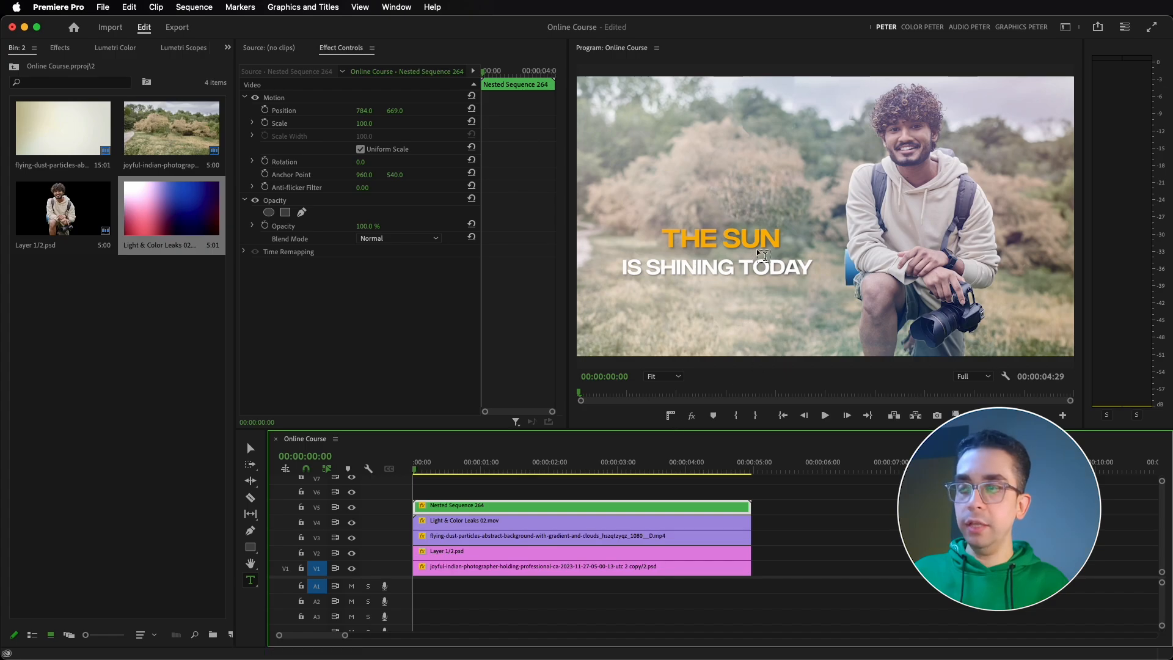
double_click(558, 507)
click(466, 491)
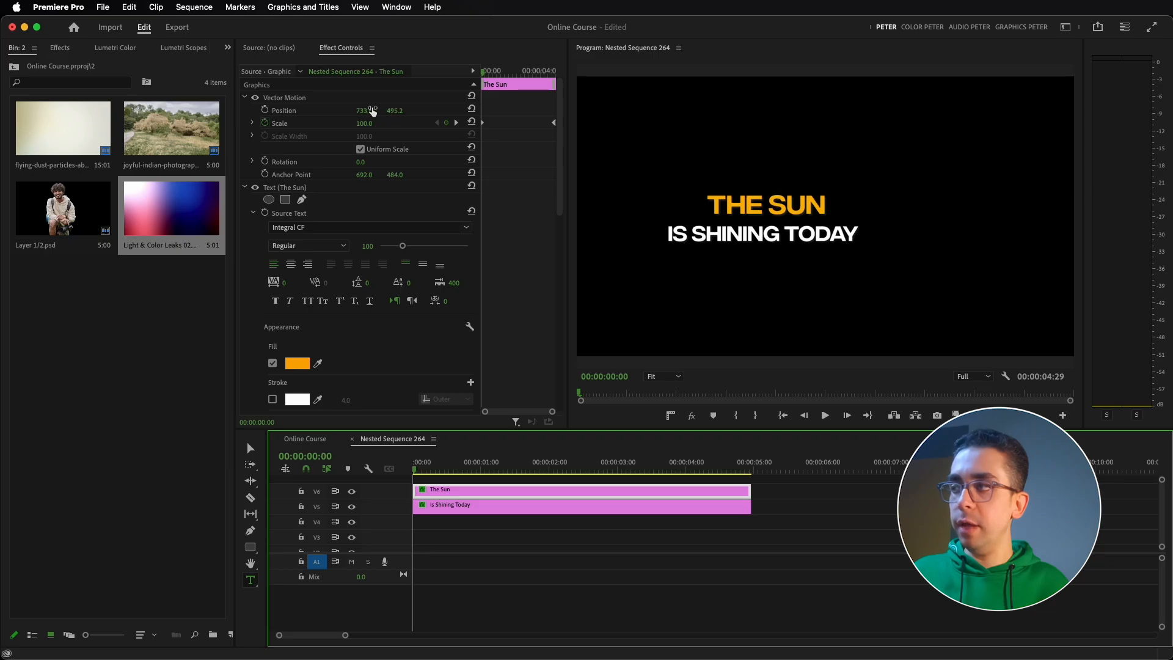
drag(367, 113, 348, 113)
click(298, 441)
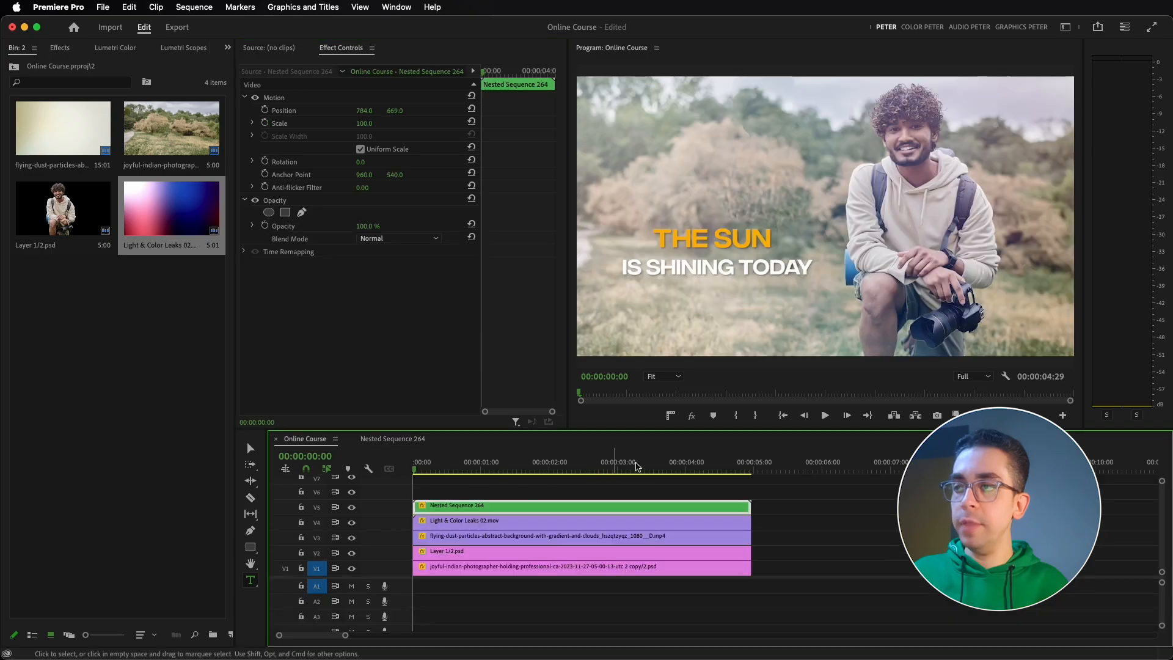
key(space)
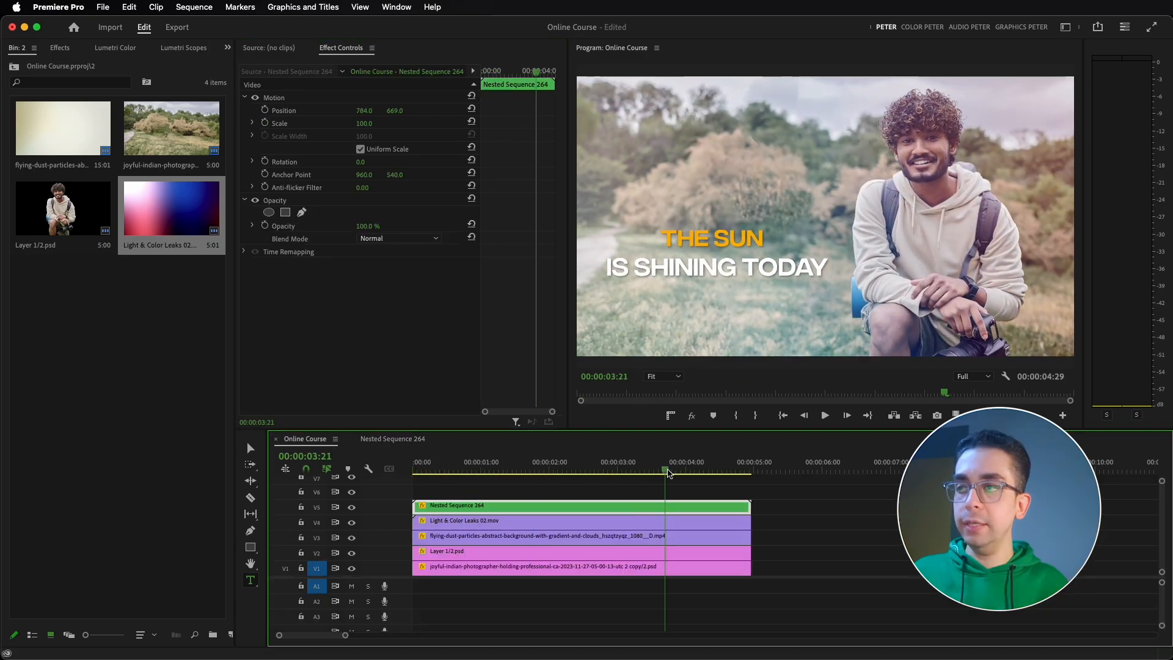
drag(458, 480, 344, 481)
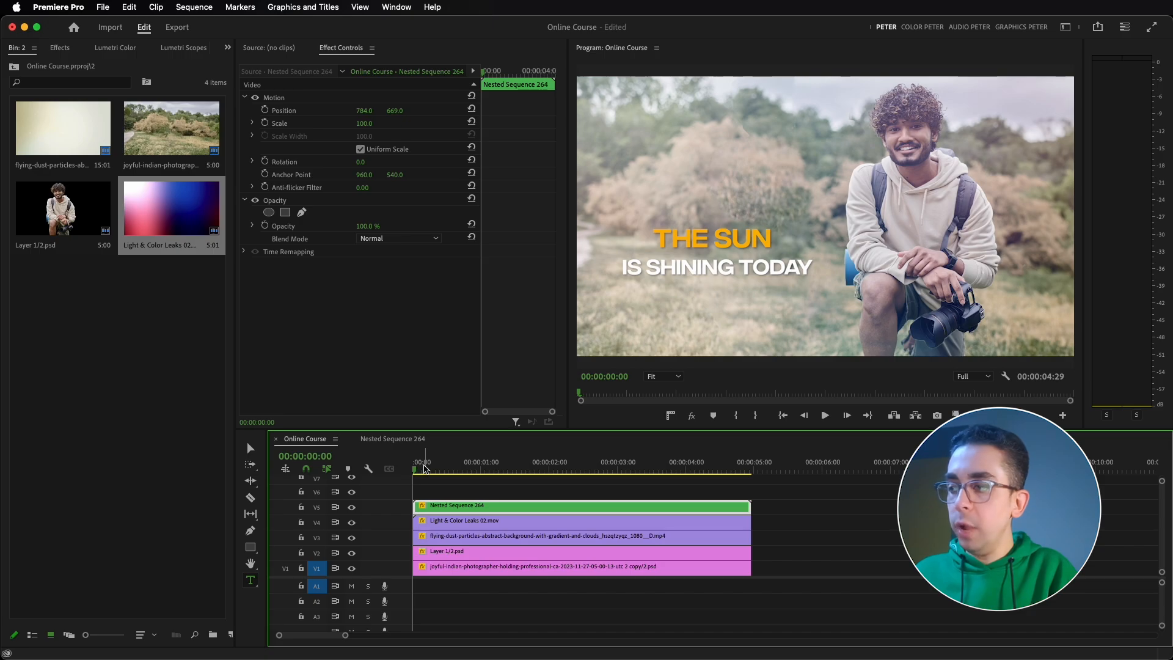
Step: Keyframe the nested title's position at 784, 669 at 00:00:00:10 and at -163, 669 at 00:00:00:00, and preview the slide-in
key(space)
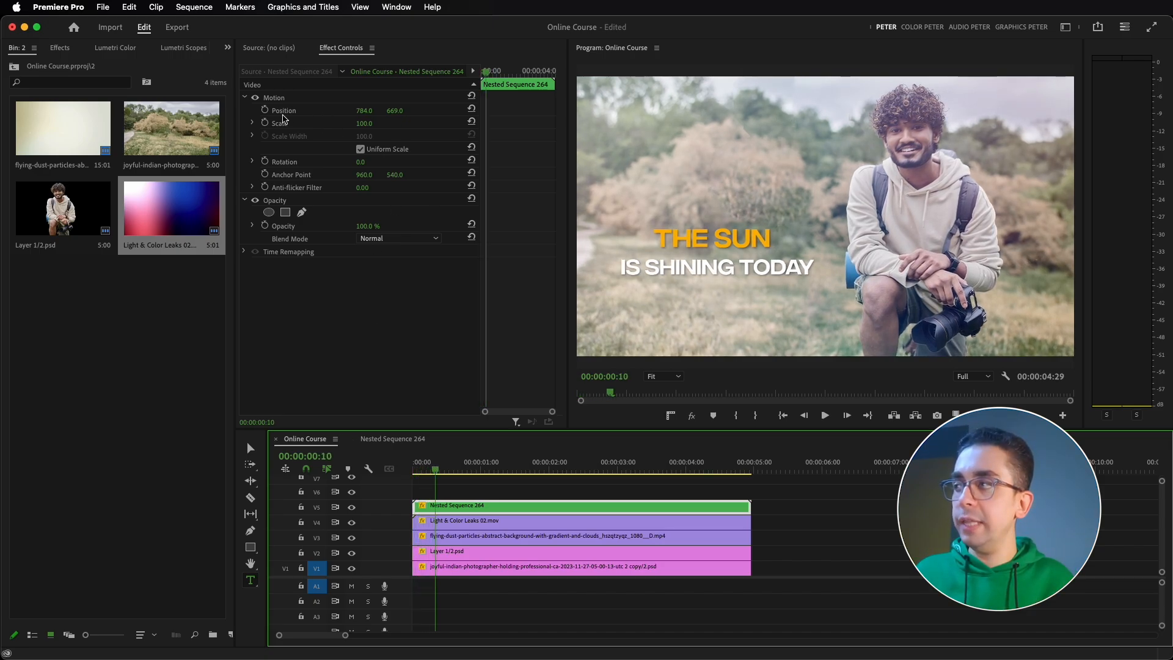
click(265, 110)
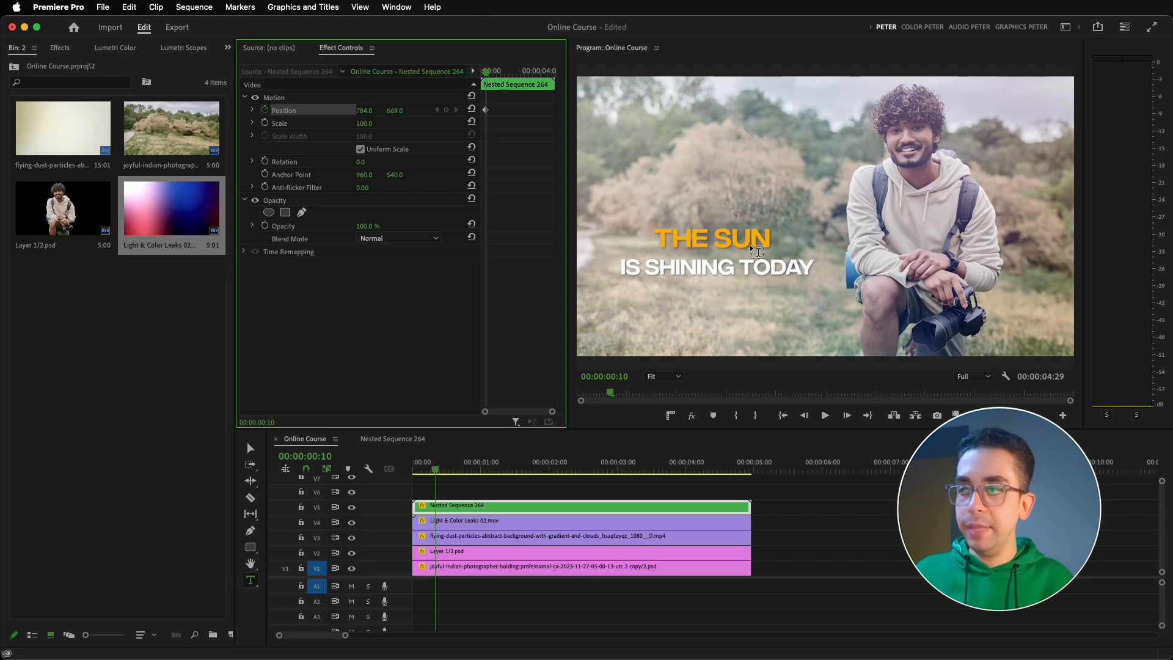
key(Home)
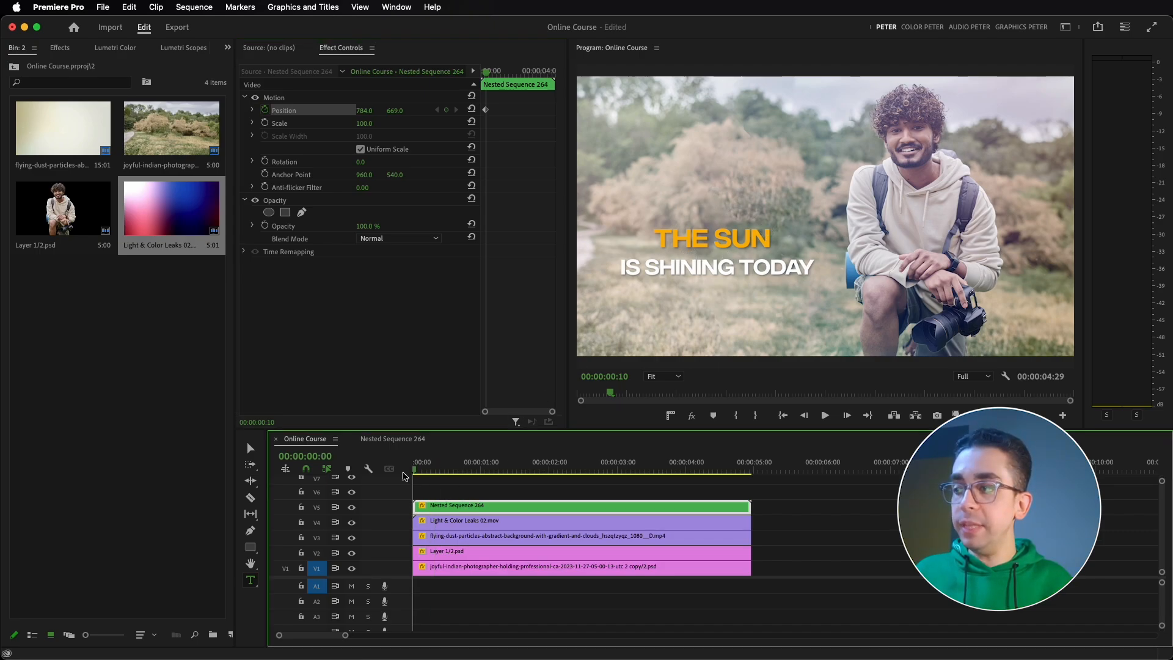
drag(364, 111, 262, 111)
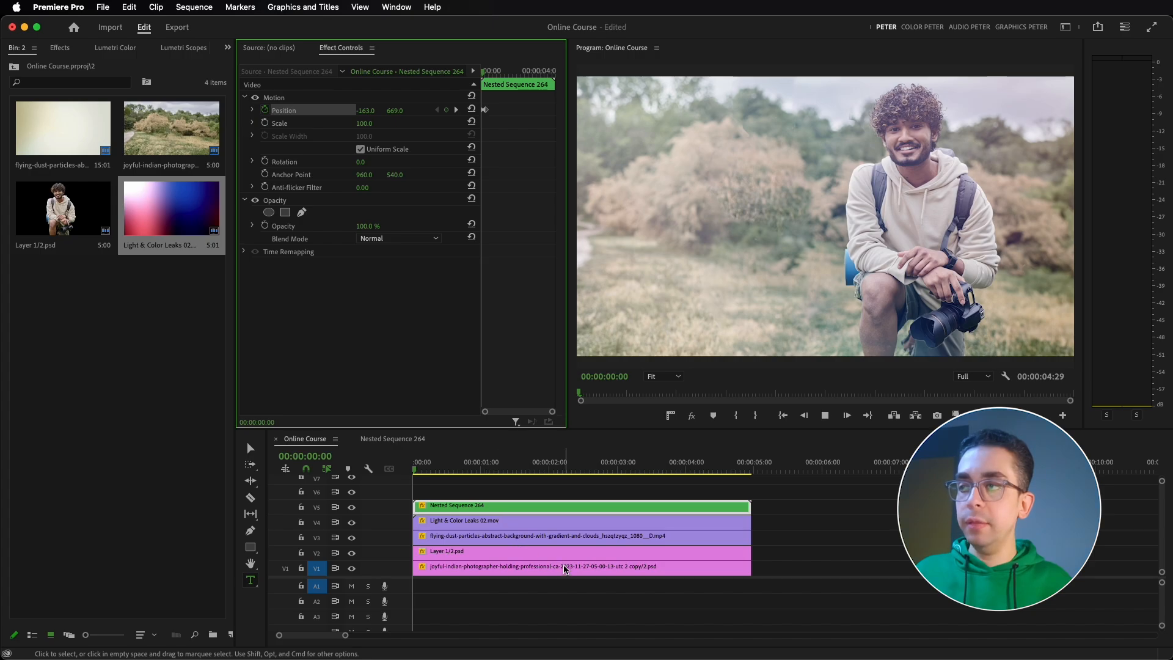
key(space)
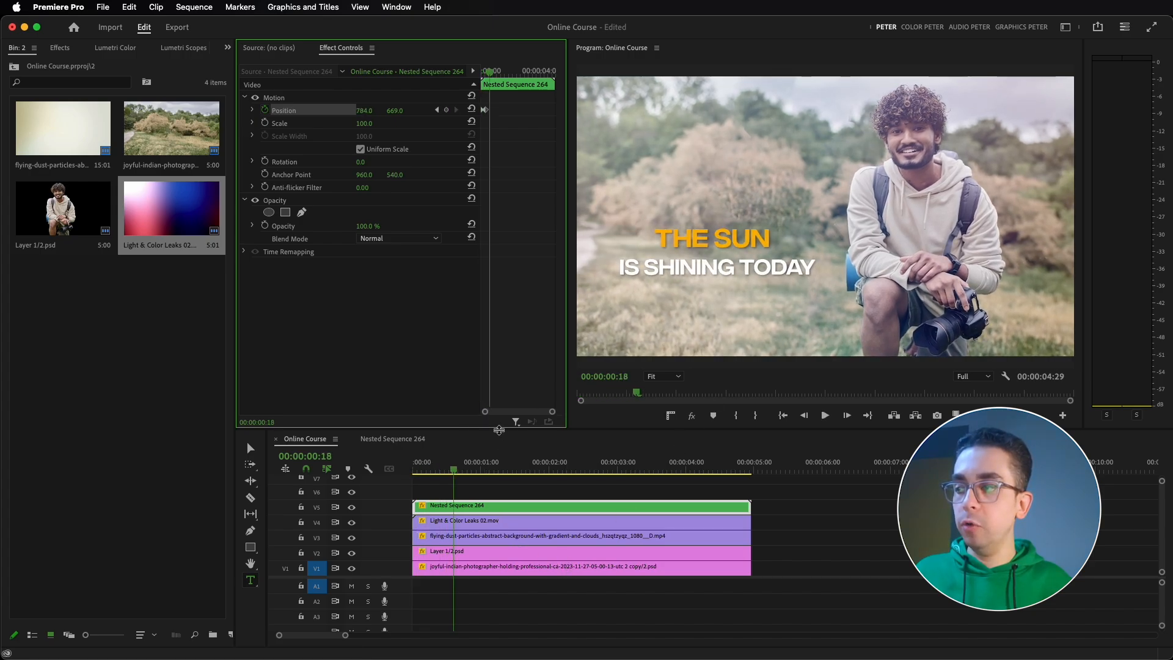
drag(455, 469, 367, 476)
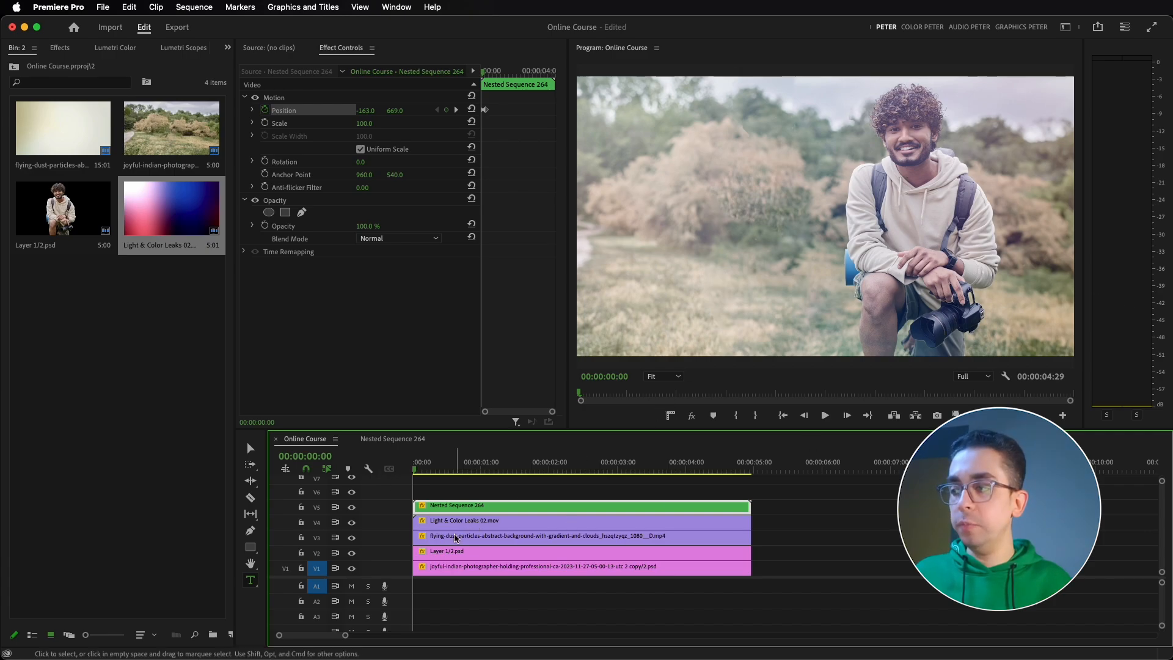
Step: Hide and show track V2 to check what Layer 1/2.psd contributes to the picture
click(449, 552)
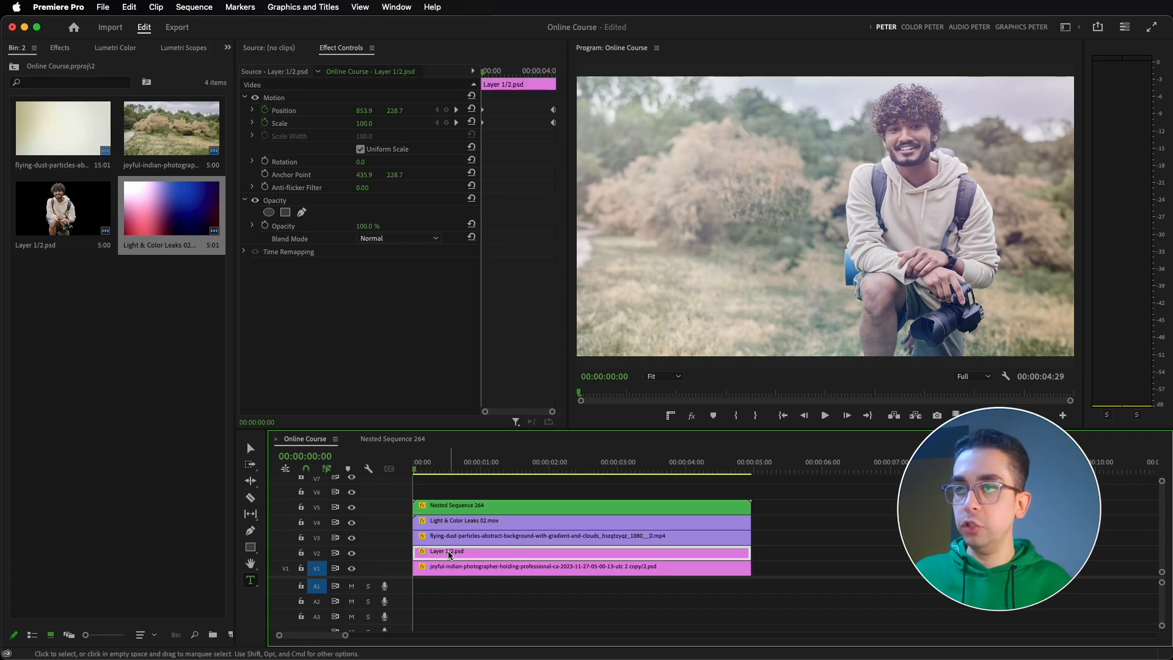
click(352, 553)
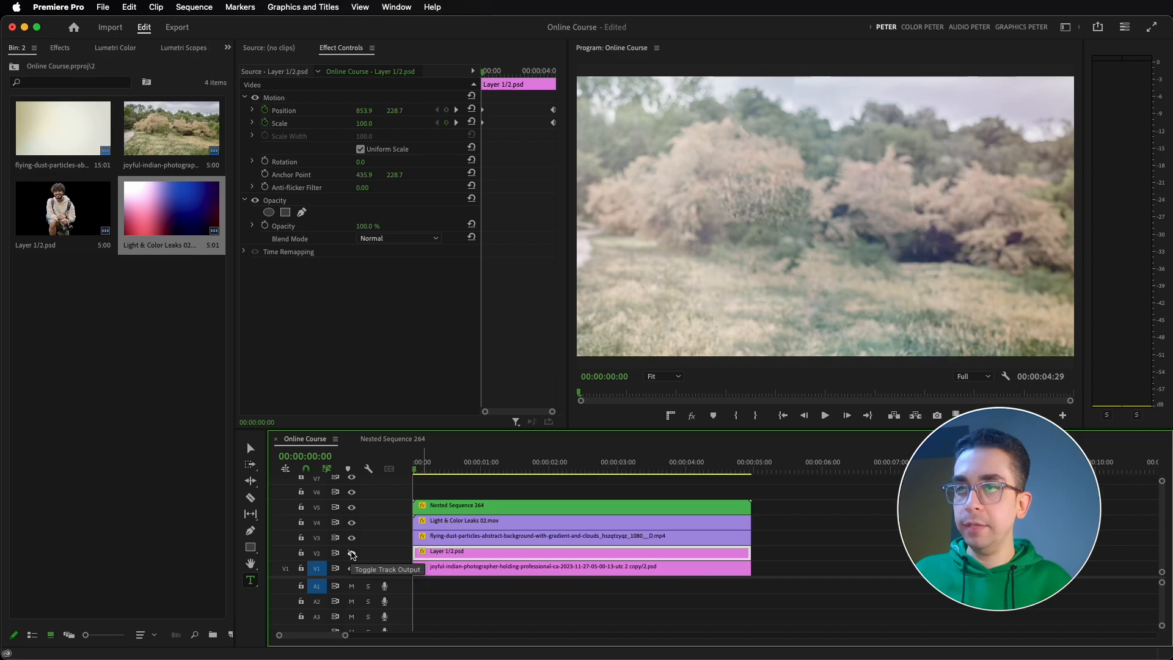
click(352, 553)
Step: Nest Layer 1/2.psd into its own sequence, with the playhead at 00:00:00:10
click(250, 448)
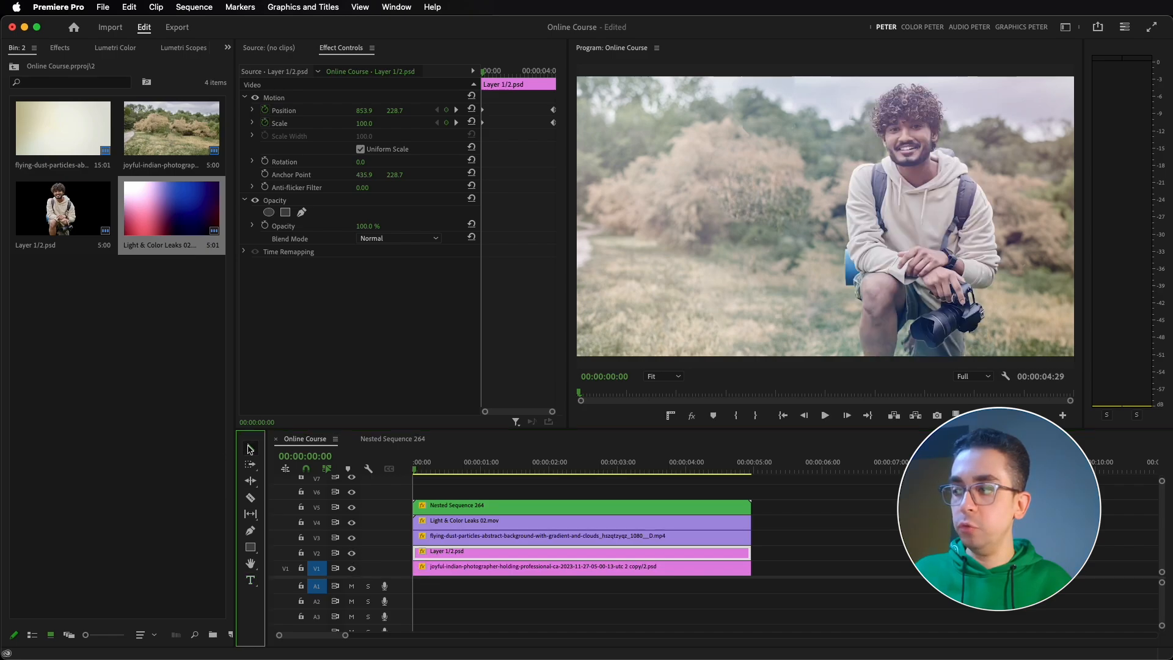
click(486, 557)
key(Right)
key(Right)
key(Right)
key(Right)
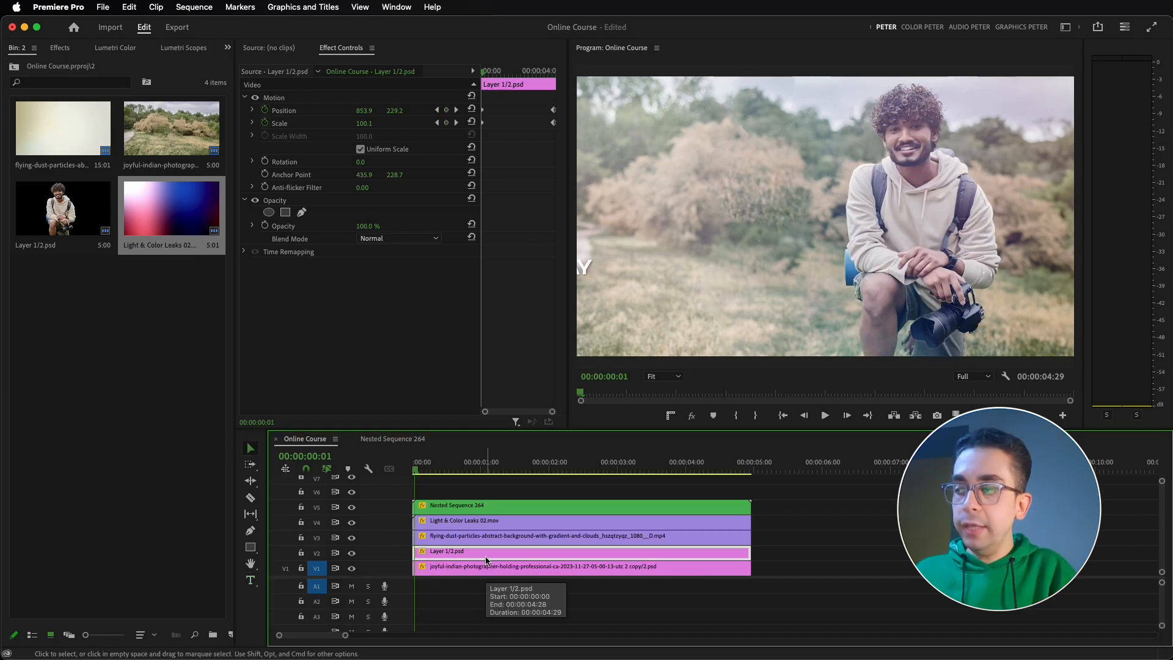
key(Right)
key(Right)
key(Right)
key(Right)
key(Right)
key(Right)
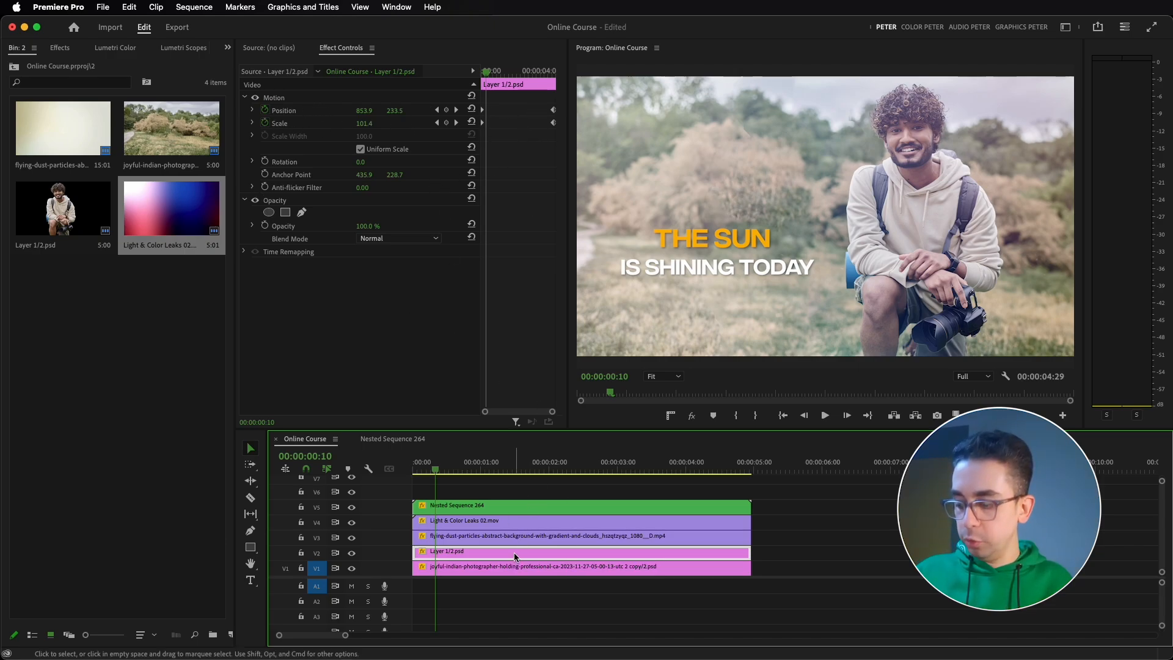
key(shift+n)
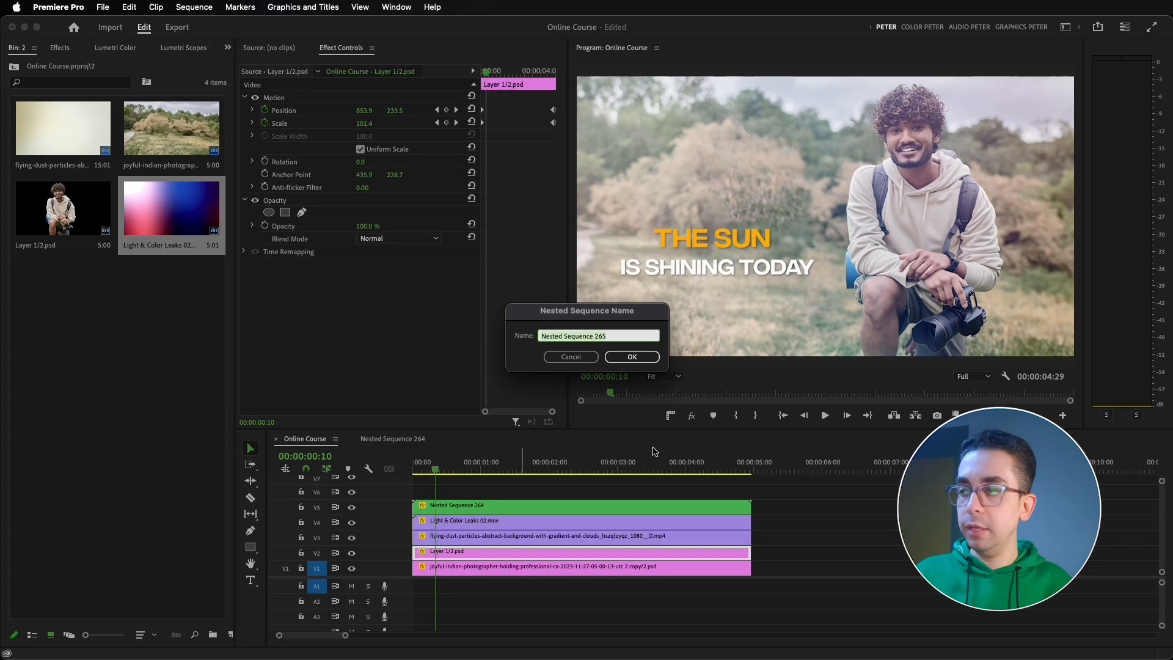
click(631, 357)
click(528, 553)
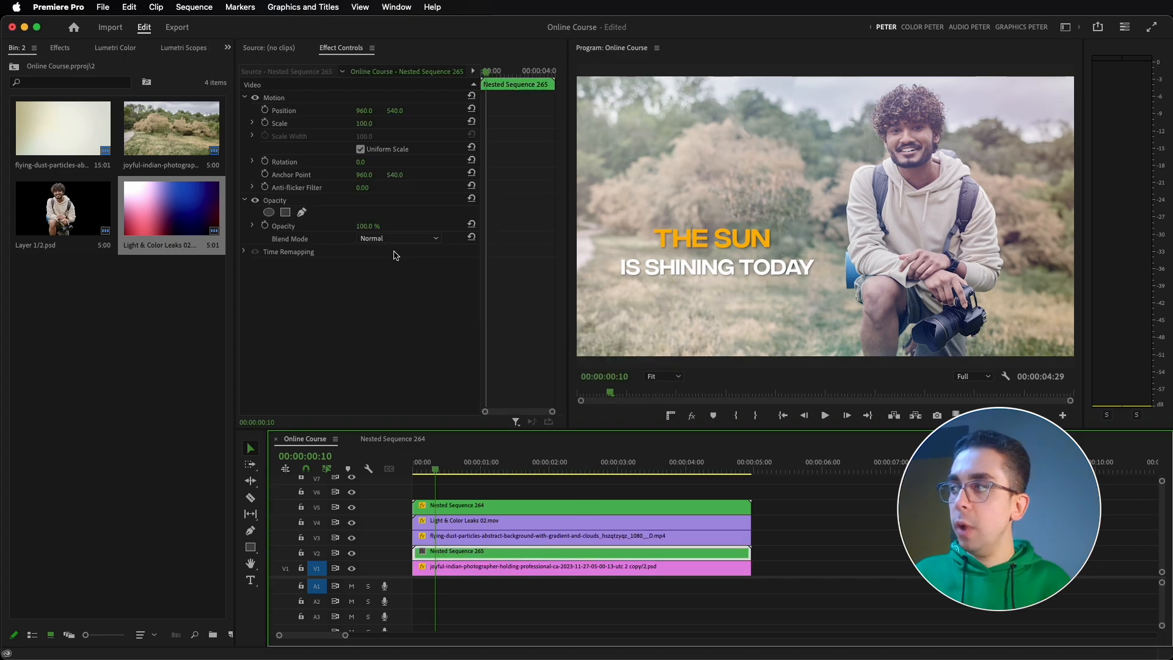
Step: Keyframe the nested man layer's scale at 100 at 00:00:00:10 and at 1321 at 00:00:00:00
click(265, 123)
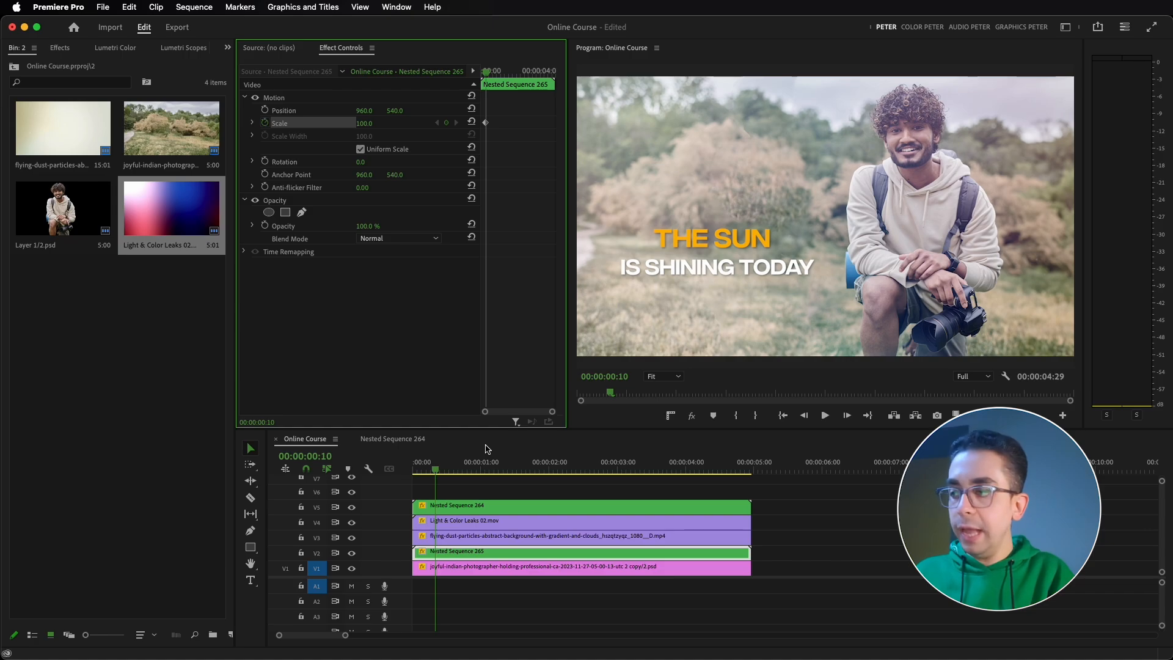
key(Left)
key(Left)
key(Left)
key(Left)
key(Left)
key(Left)
key(Left)
key(Left)
key(Left)
key(Left)
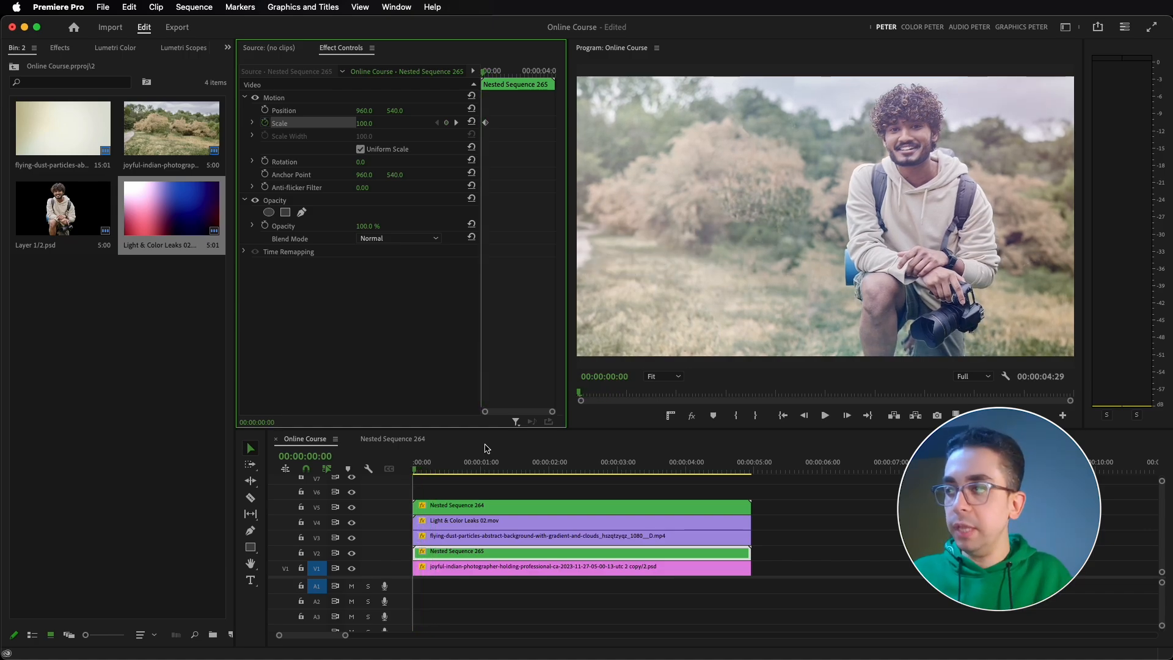
drag(365, 123, 855, 123)
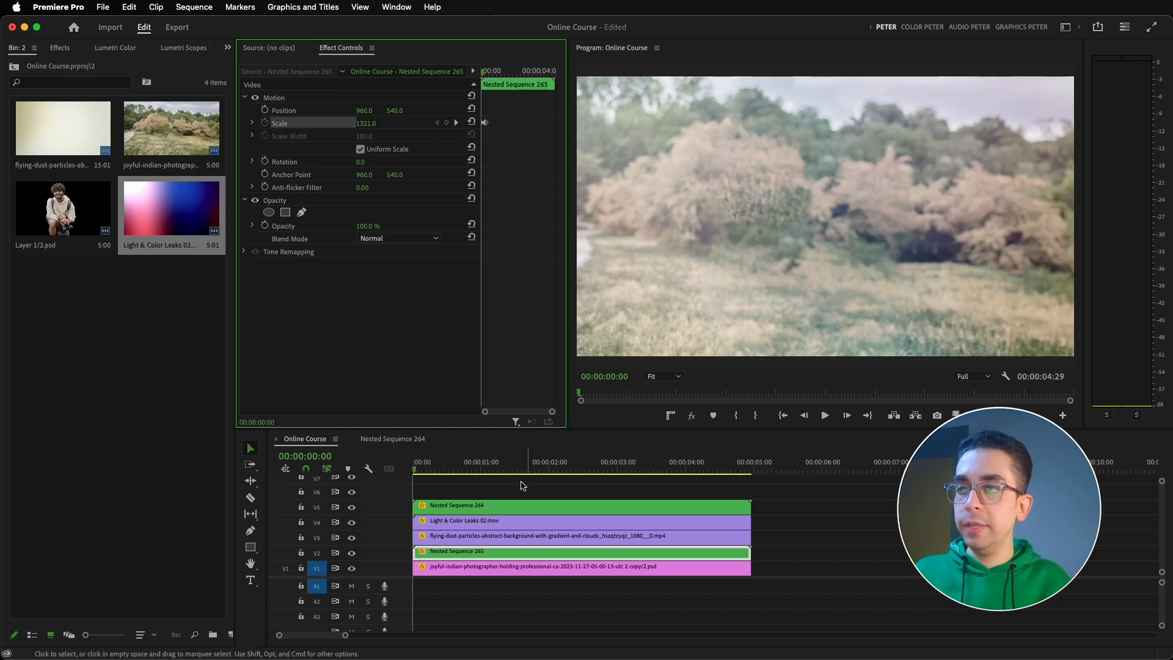
Step: Play the start of the sequence repeatedly to check the man's scale-in and the title's slide-in
key(space)
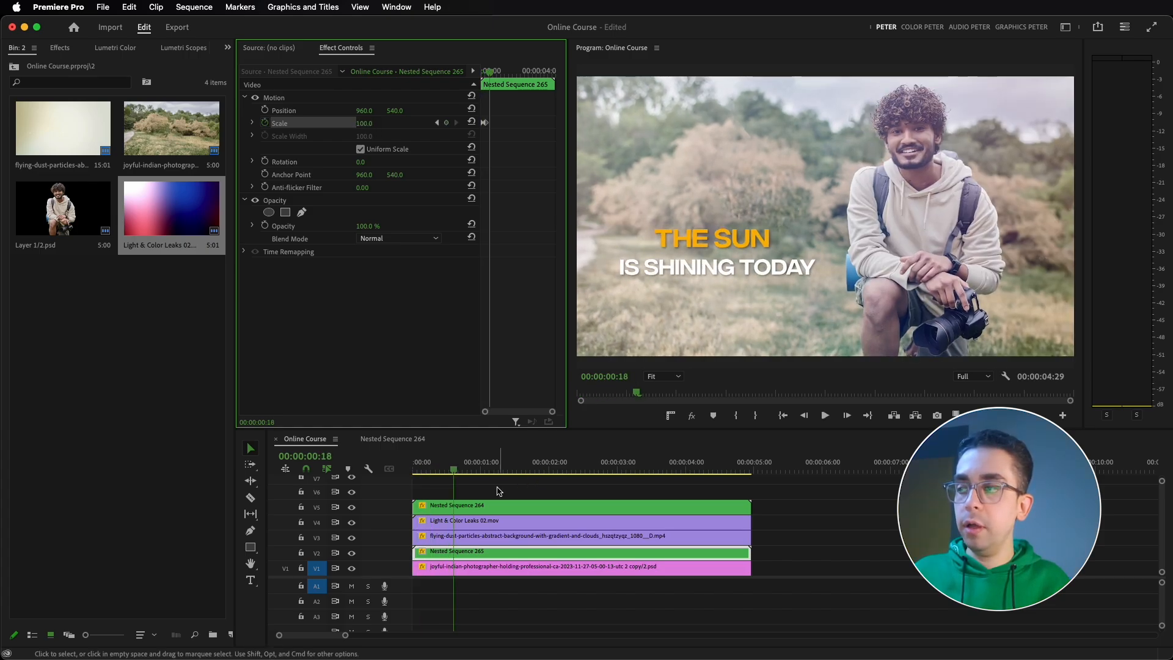
drag(445, 467, 327, 475)
key(space)
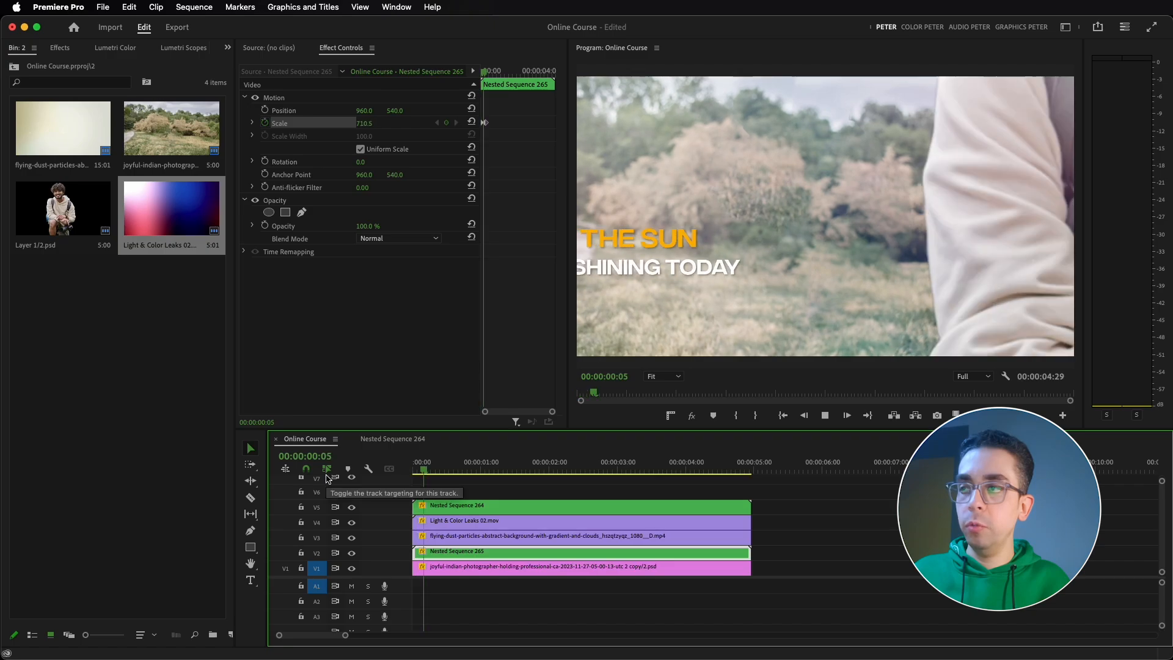
key(space)
drag(445, 471, 371, 476)
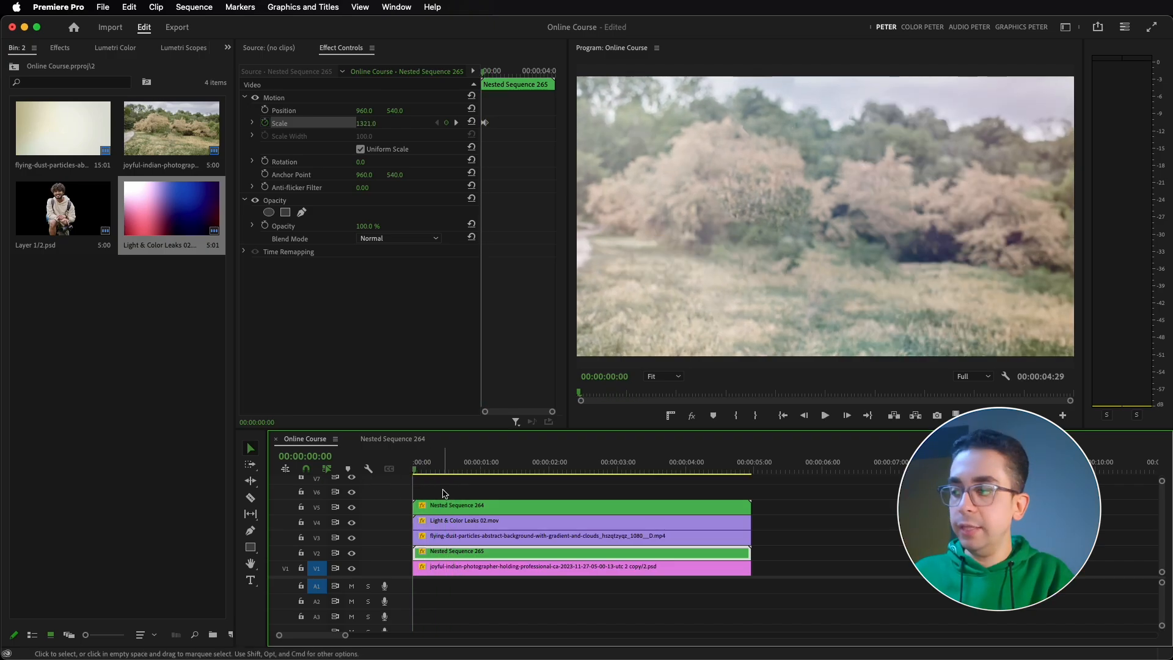
Step: Keyframe the background clip's position at 960, 540 at 00:00:00:10 and at 960, 1752 at 00:00:00:00
key(space)
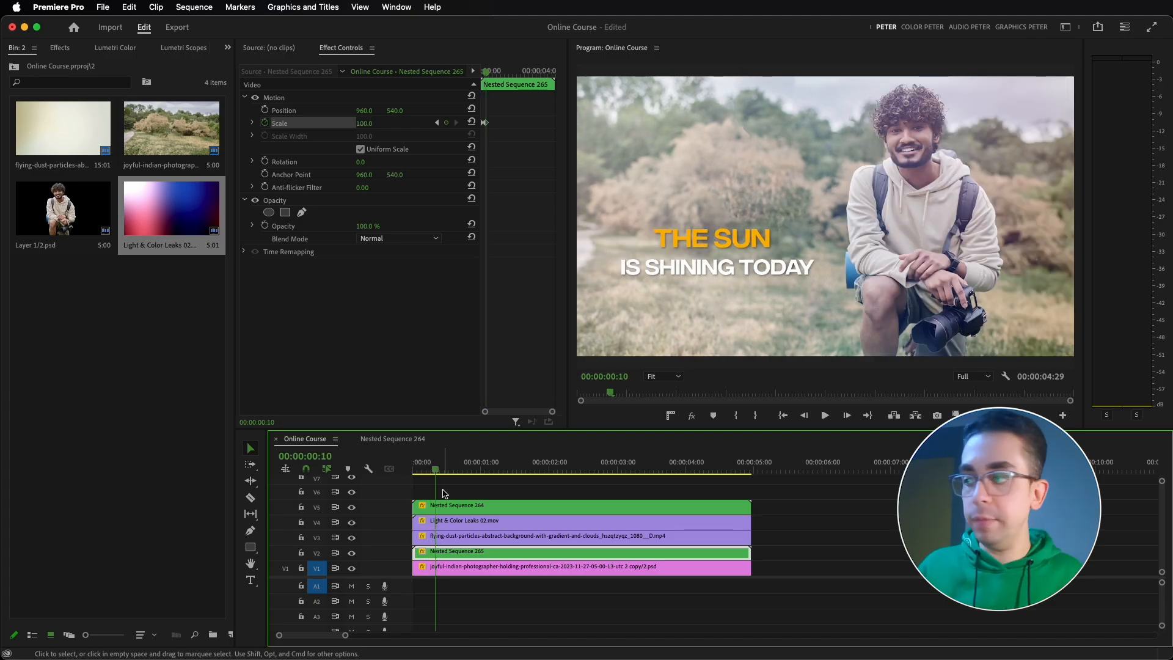
click(504, 574)
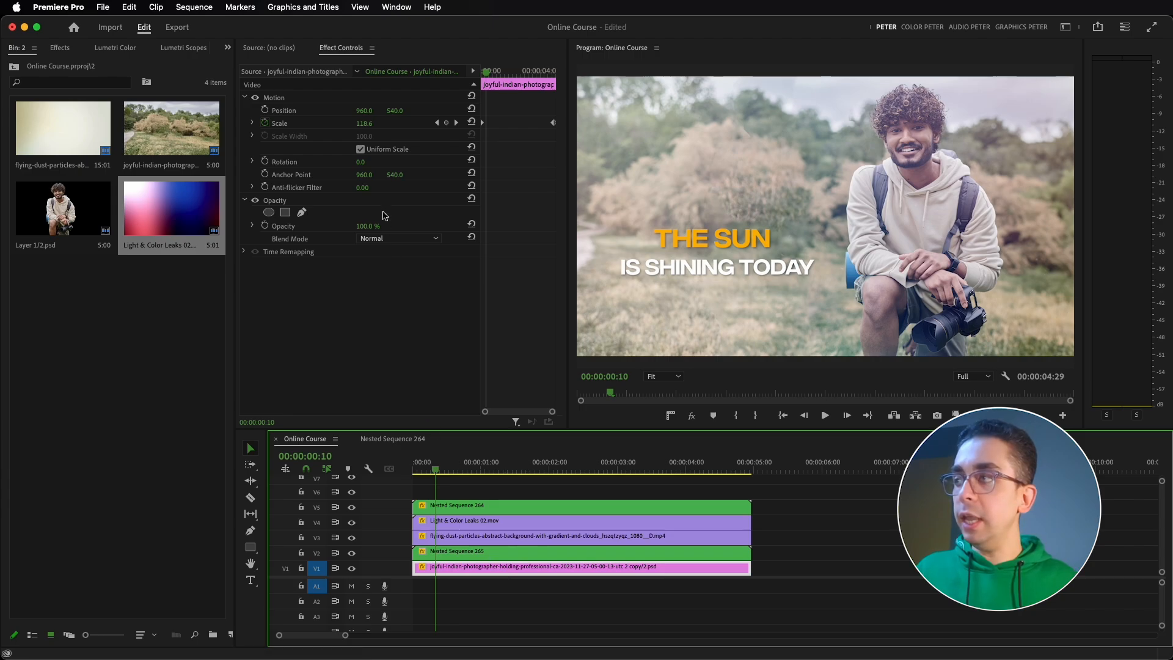
click(265, 110)
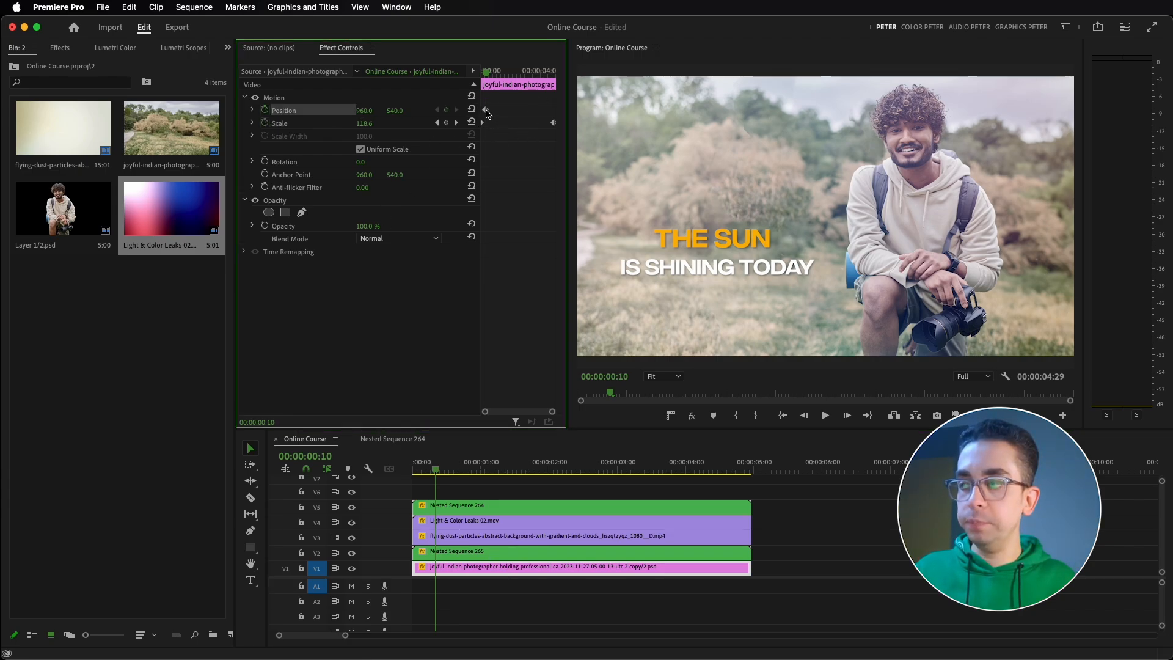
drag(433, 474, 357, 482)
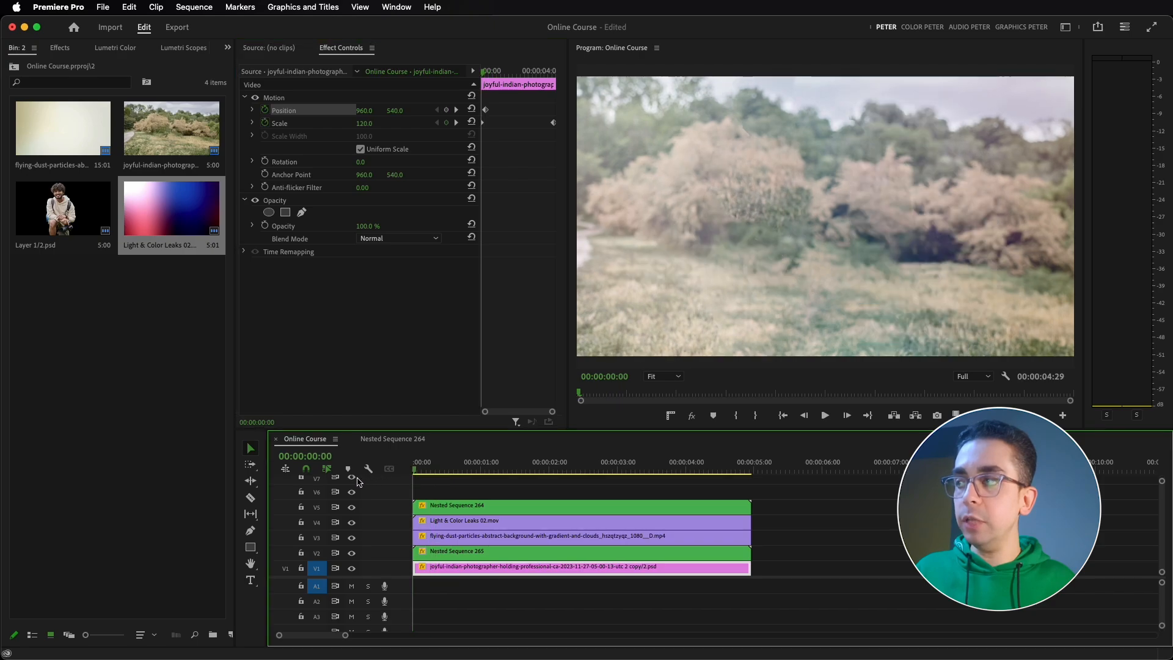
drag(394, 110, 580, 110)
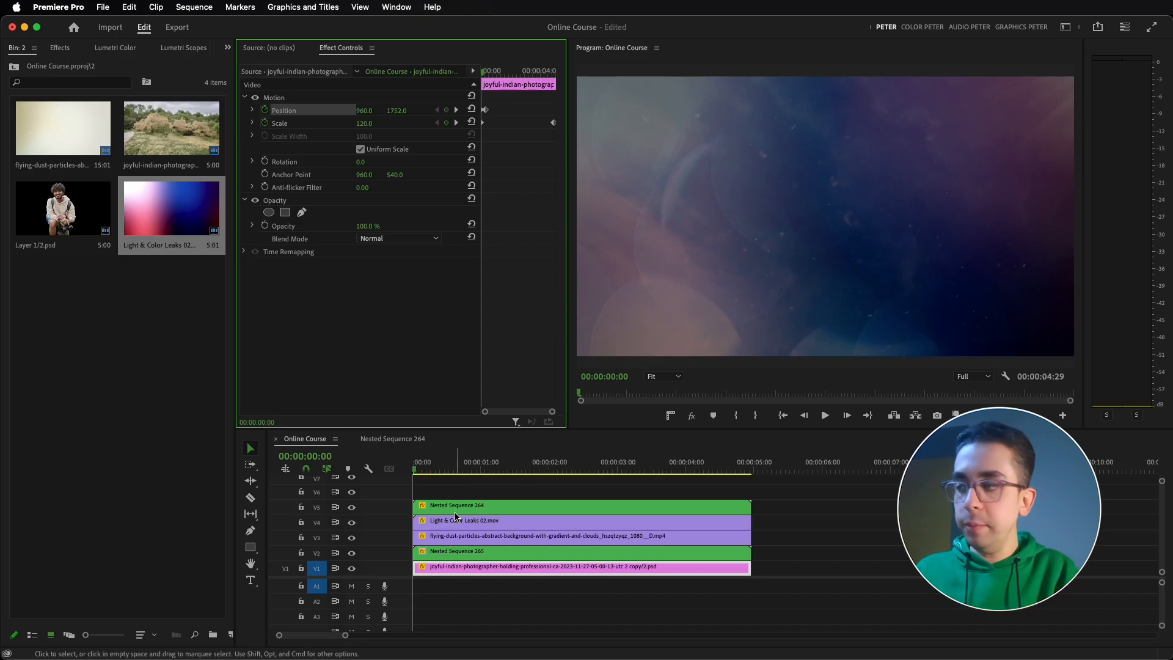
Step: Shift the Light & Color Leaks 02.mov and flying-dust overlay clips together so that both start at 00:00:00:10
key(space)
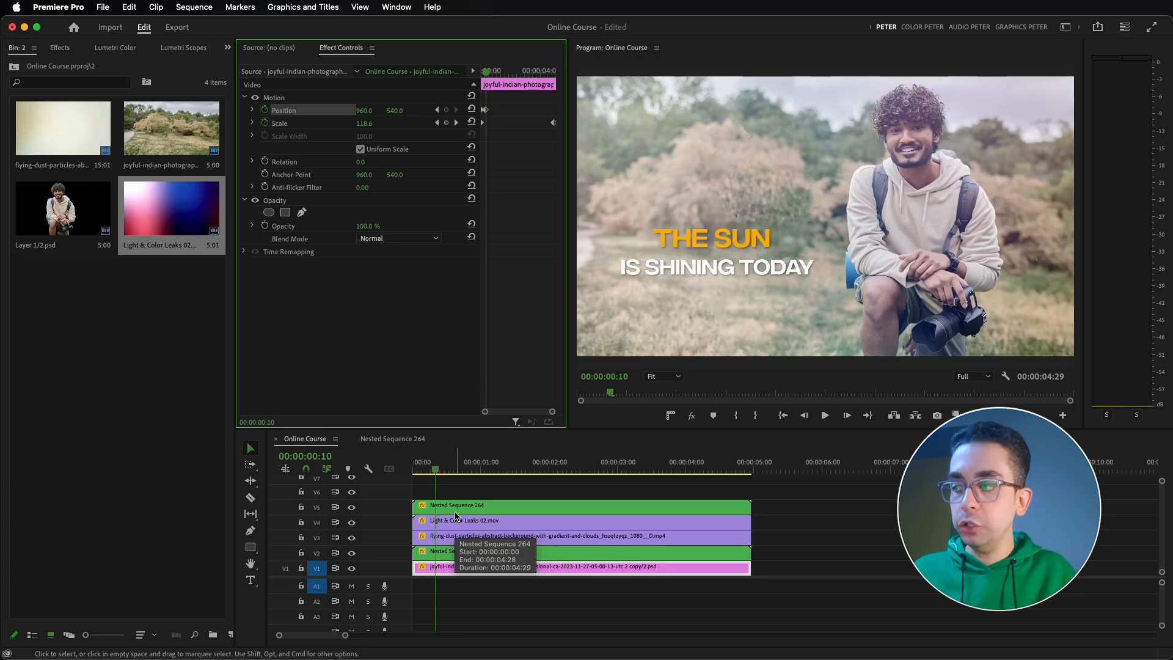
click(458, 525)
shift+click(459, 537)
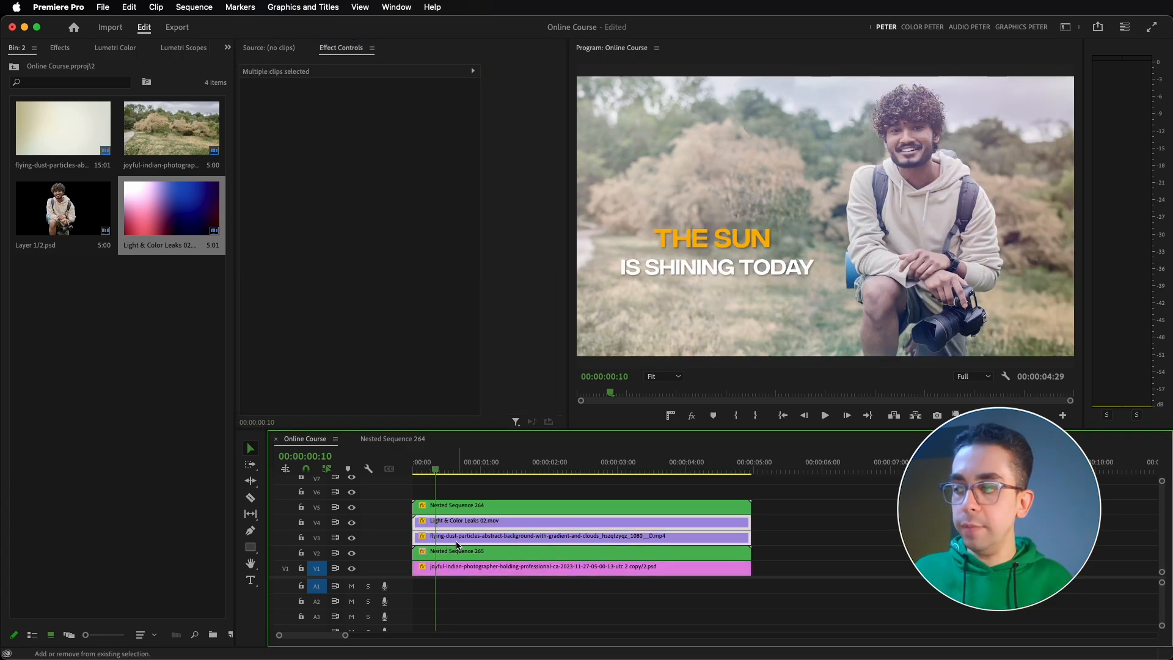
drag(459, 536, 481, 543)
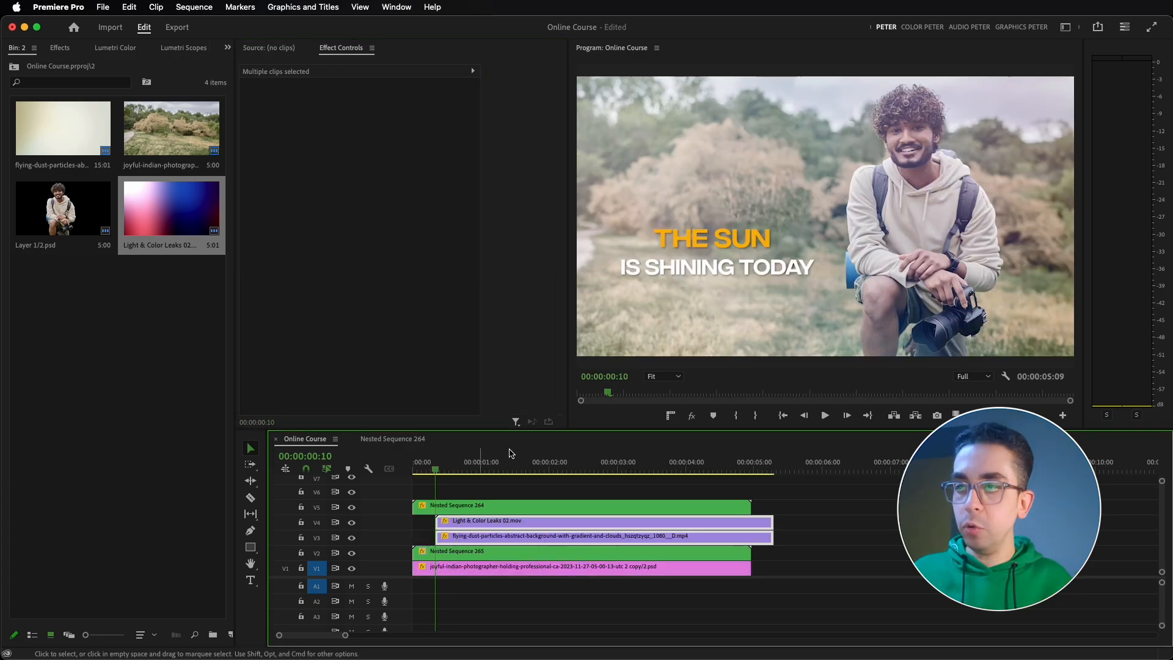
Step: Play the sequence from the start and trim both overlay clips to end level with the other layers
drag(437, 464, 368, 480)
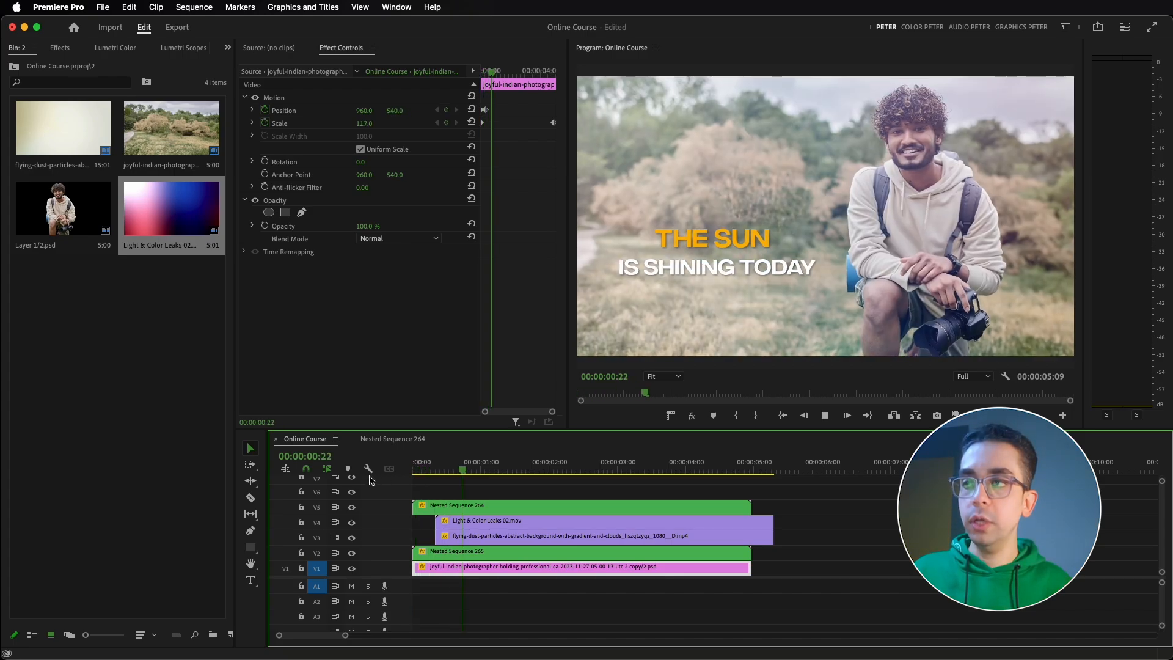
key(space)
drag(534, 476, 273, 494)
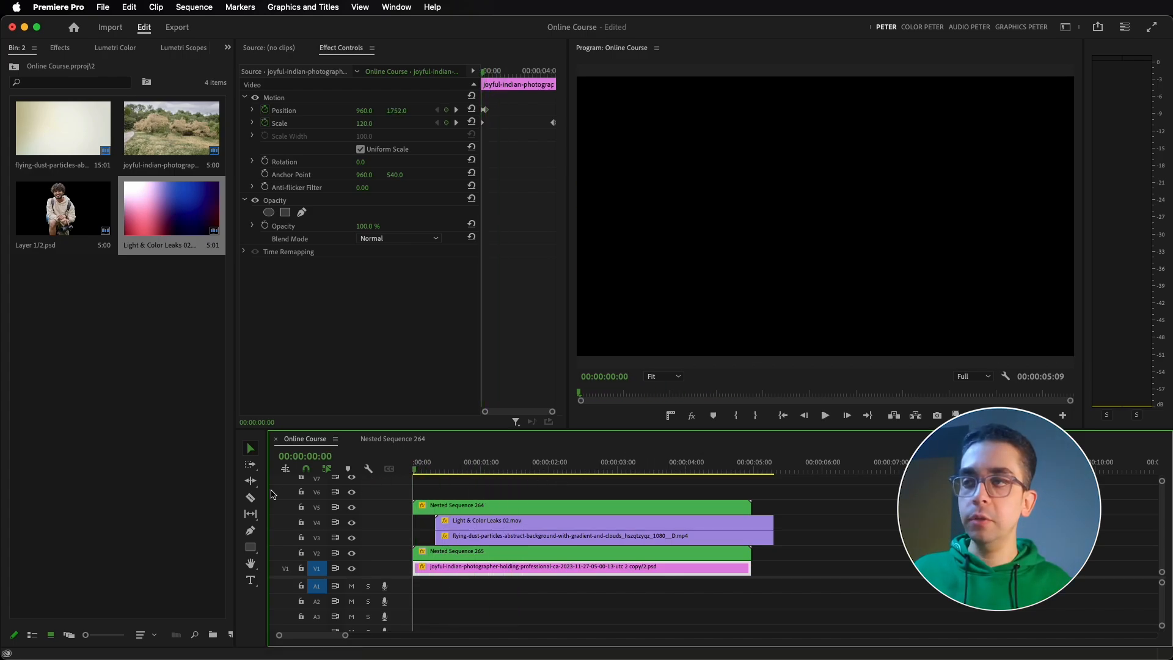
key(space)
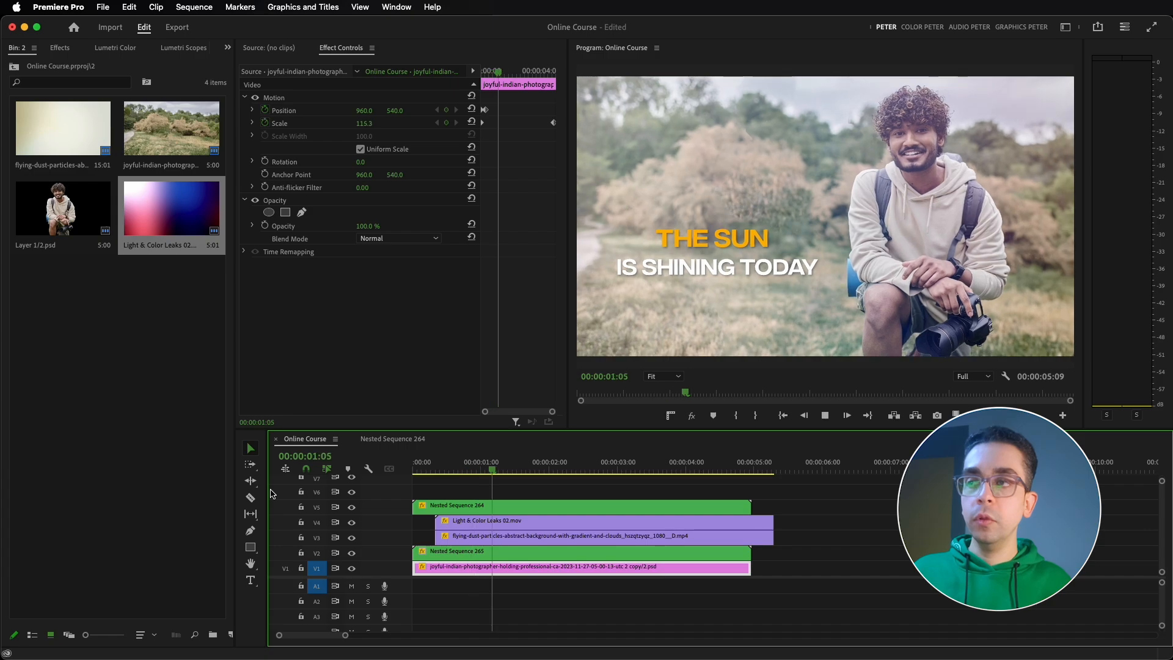
key(space)
drag(794, 515, 751, 527)
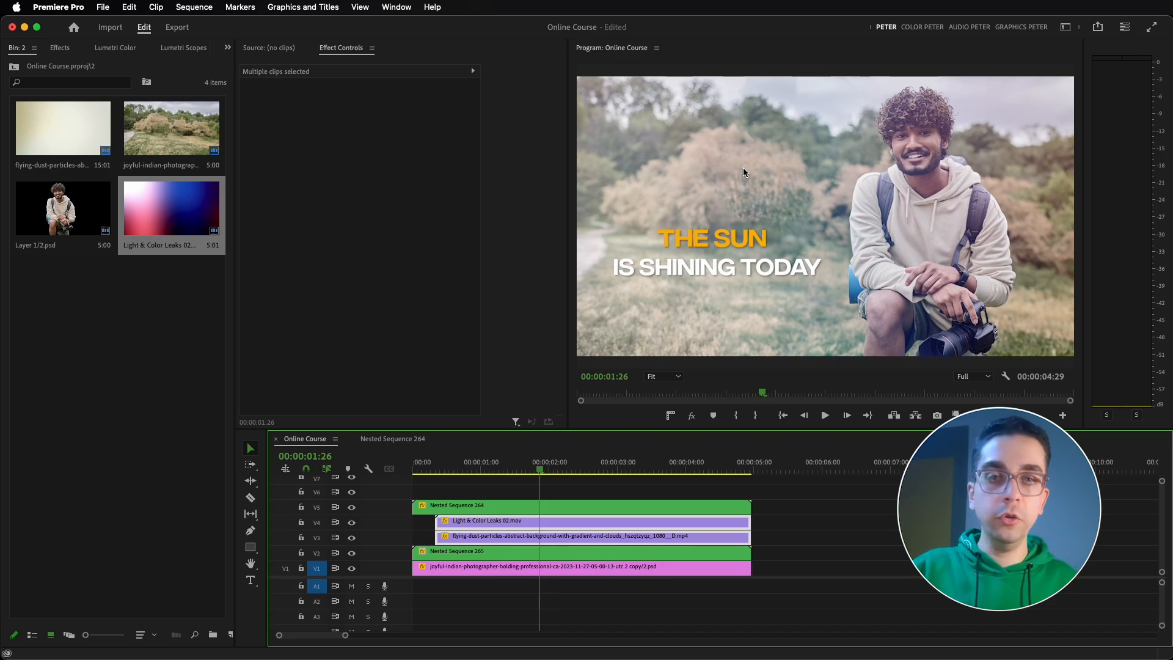
Step: Create a 1920 x 1080, 29.97 fps adjustment layer and place it on V6 at the start of the sequence
click(132, 261)
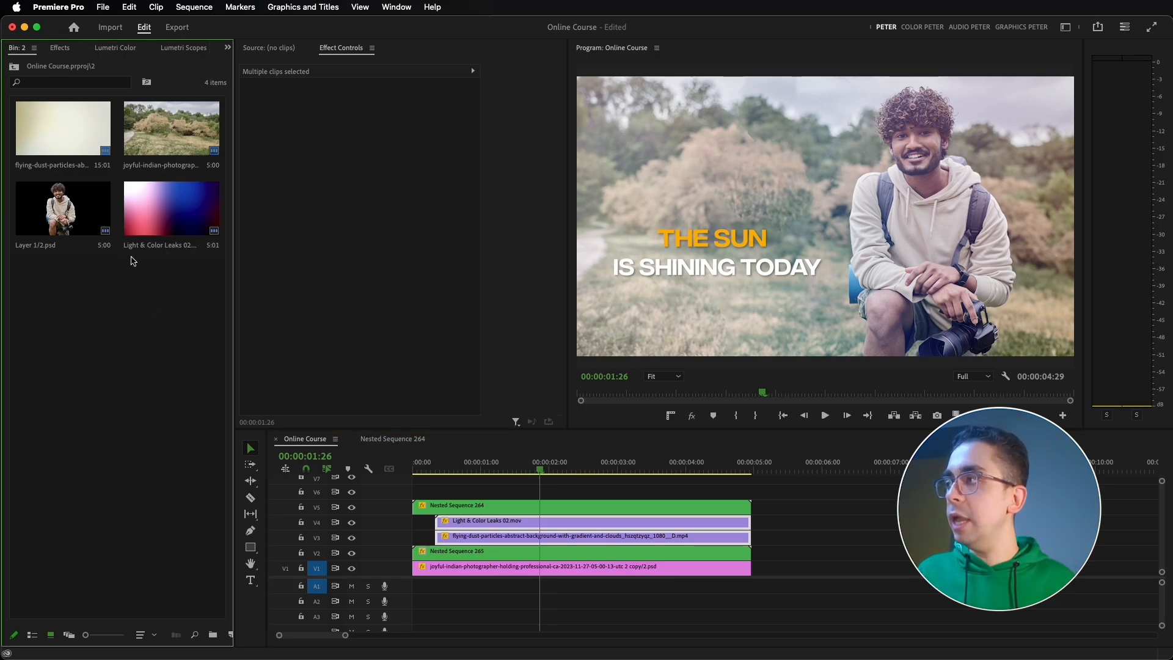
right_click(120, 327)
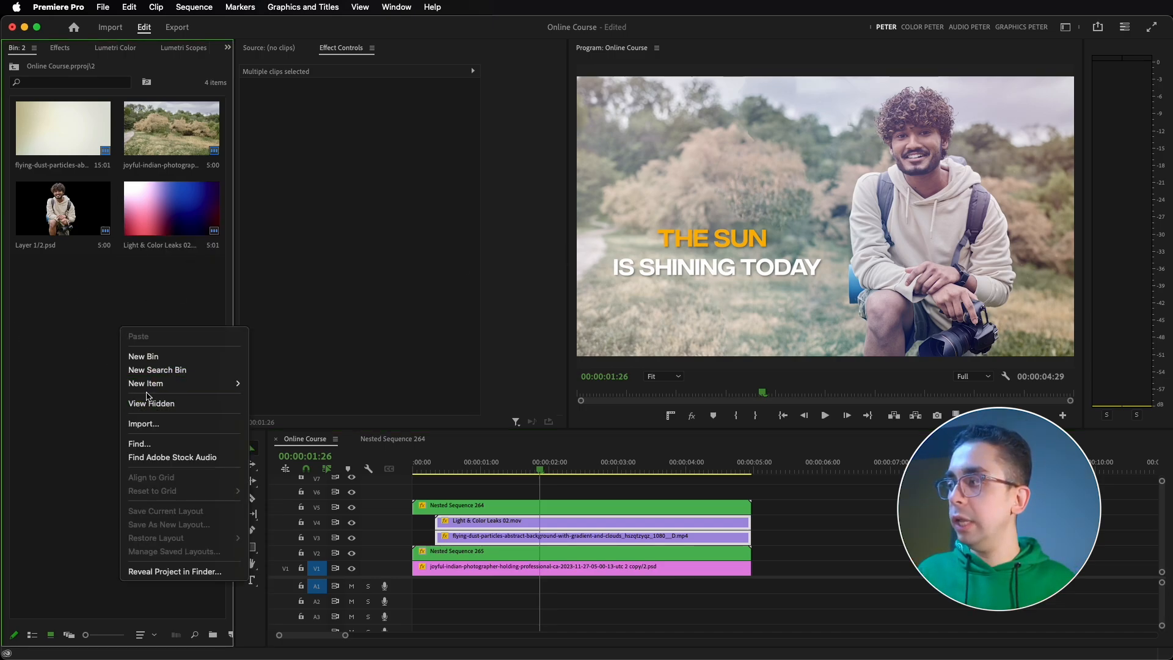
mouse_move(202, 383)
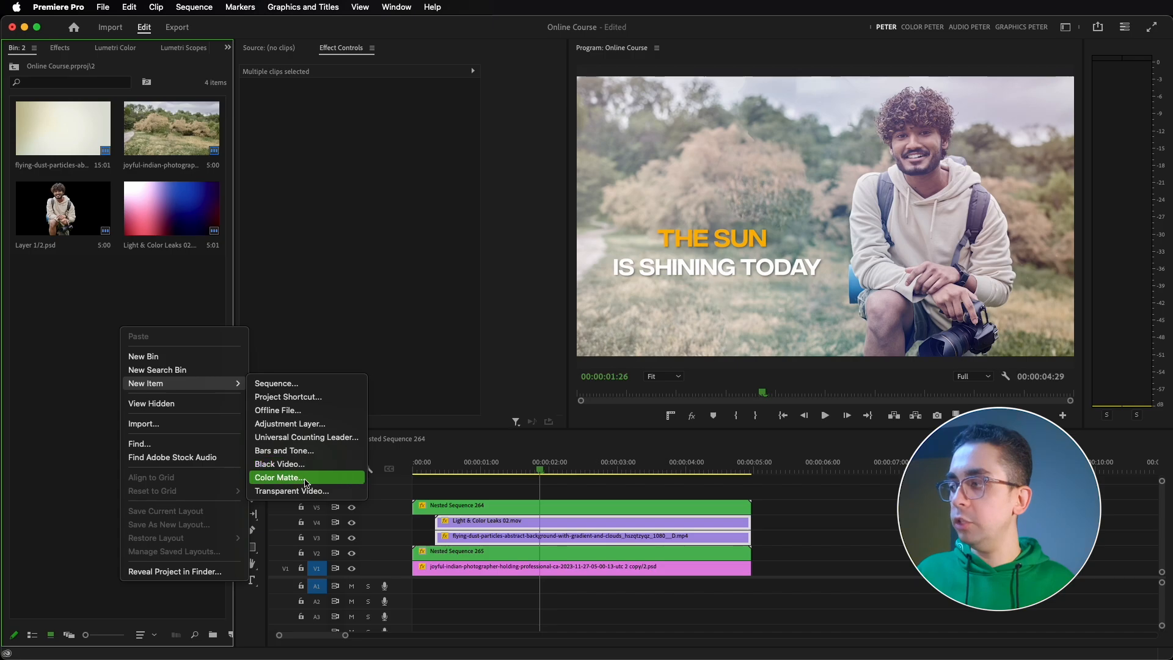
click(296, 427)
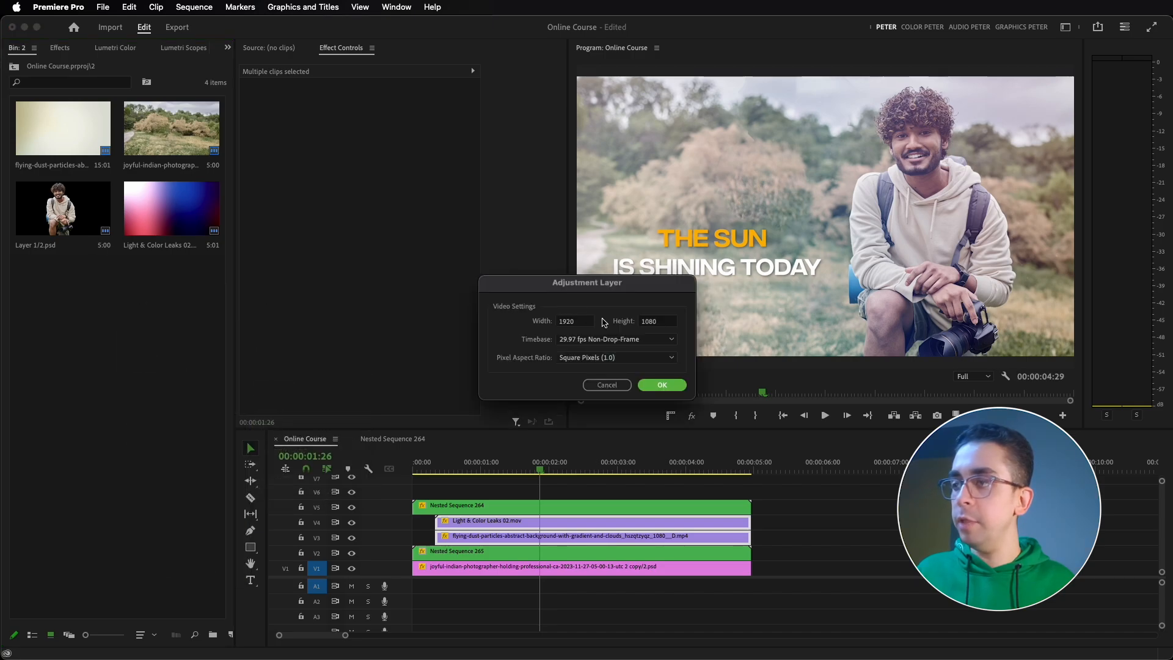
click(662, 384)
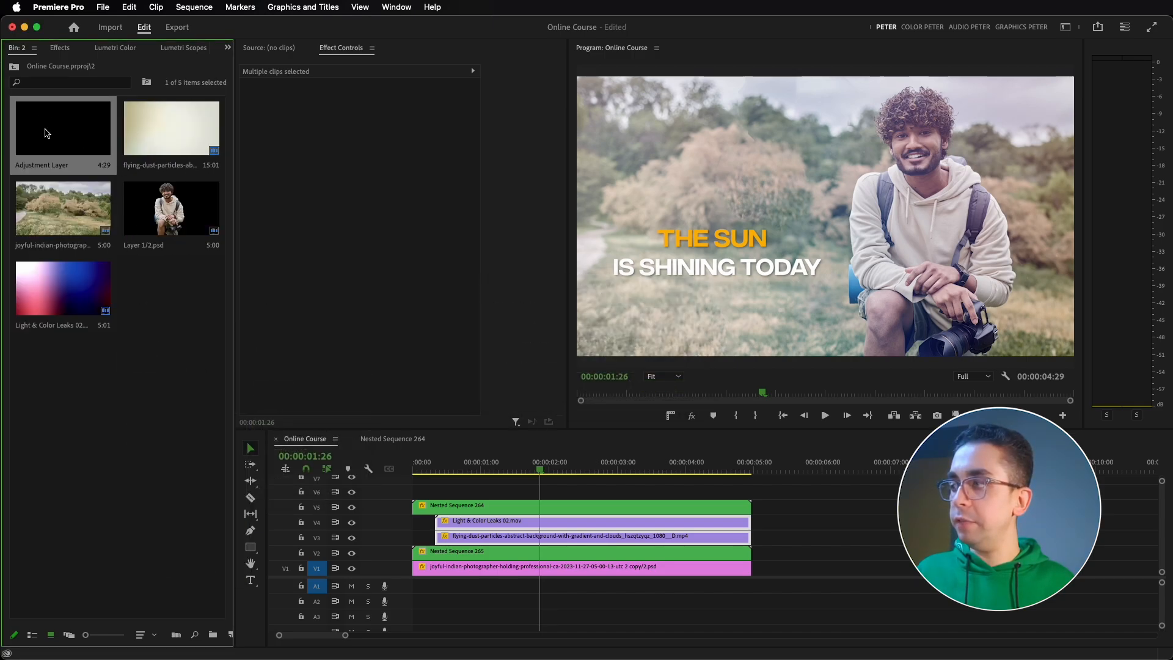
drag(451, 473, 428, 490)
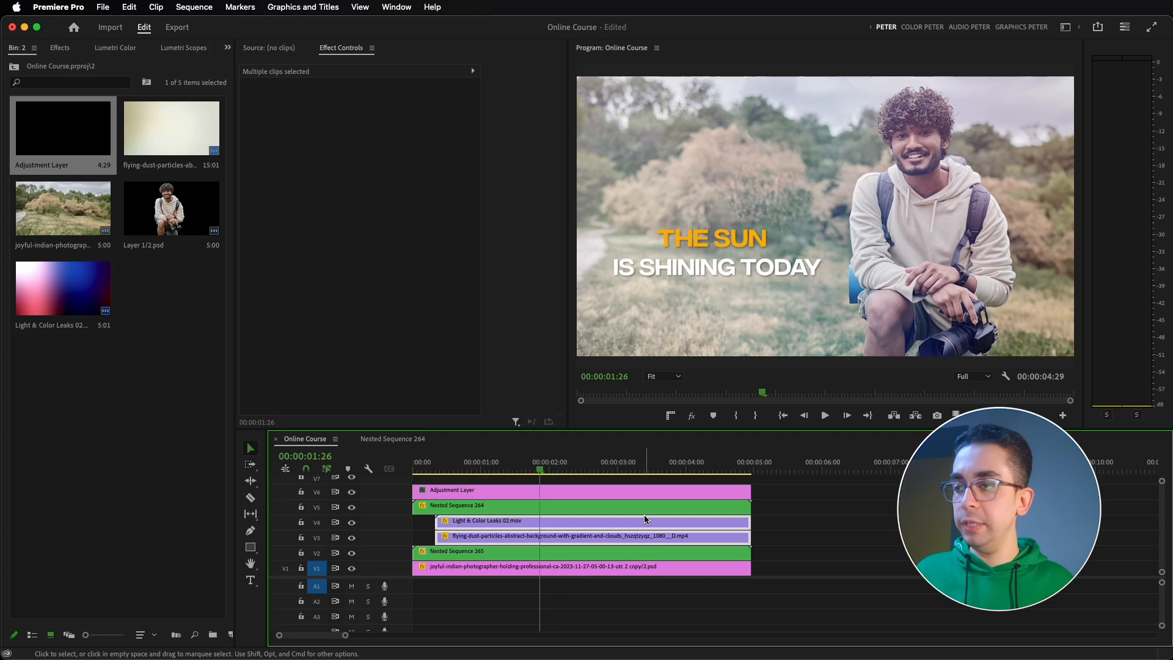
Step: Find the Crop video effect and apply it to the adjustment layer on V6
click(687, 490)
click(60, 48)
click(47, 69)
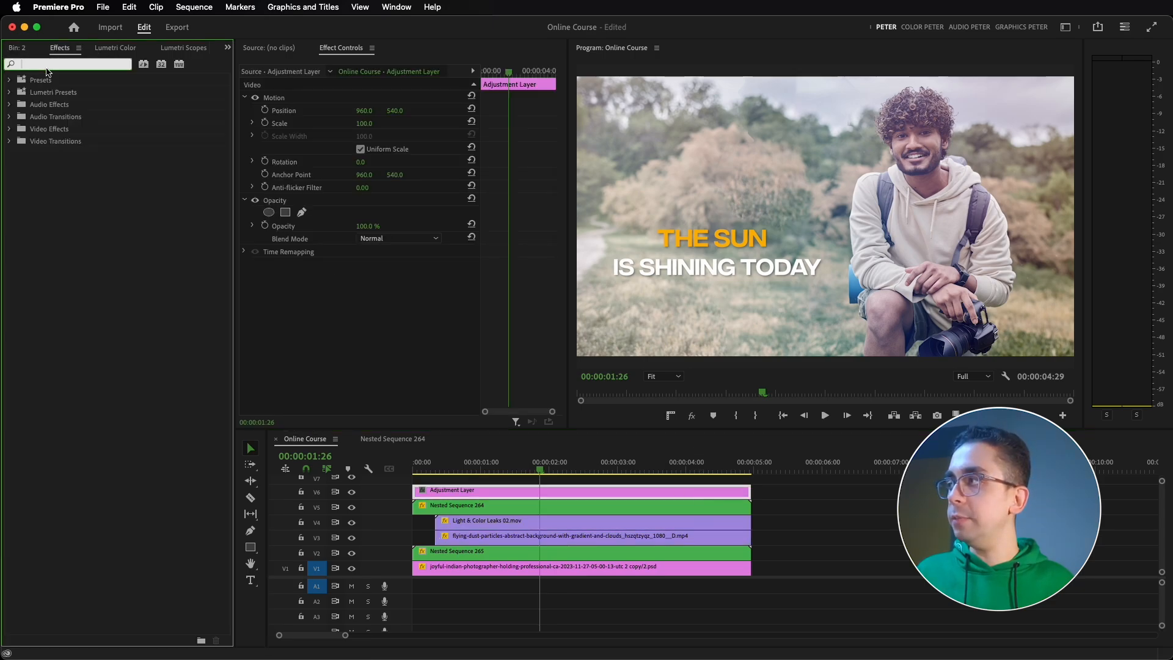
text(crop)
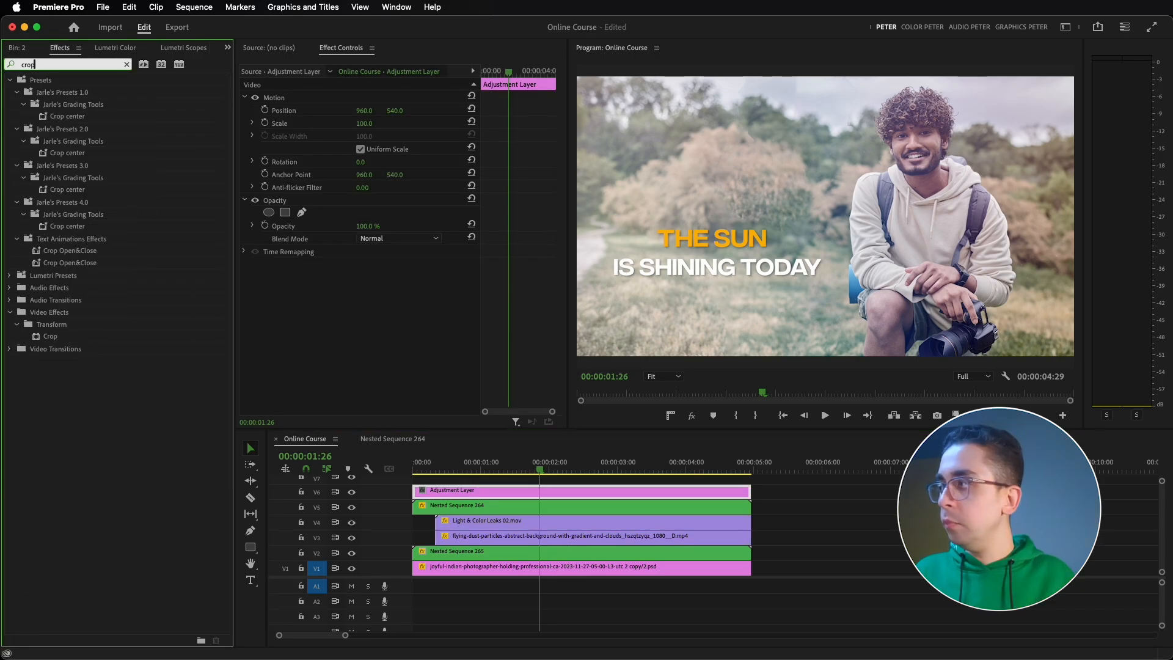
click(54, 339)
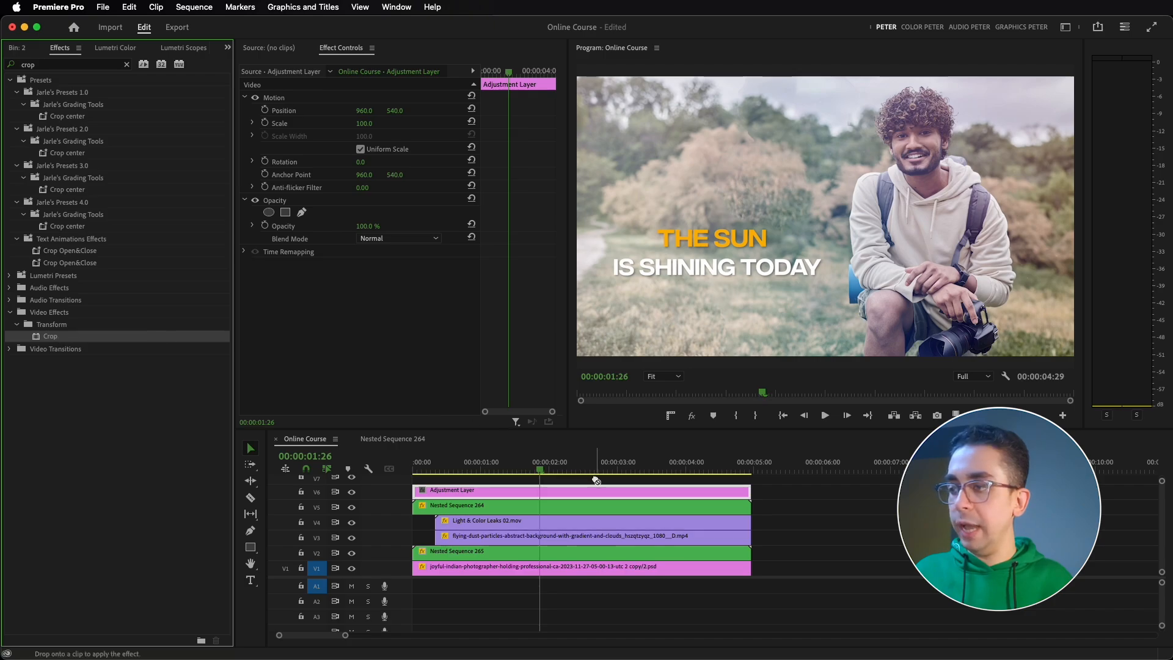
drag(596, 480, 592, 489)
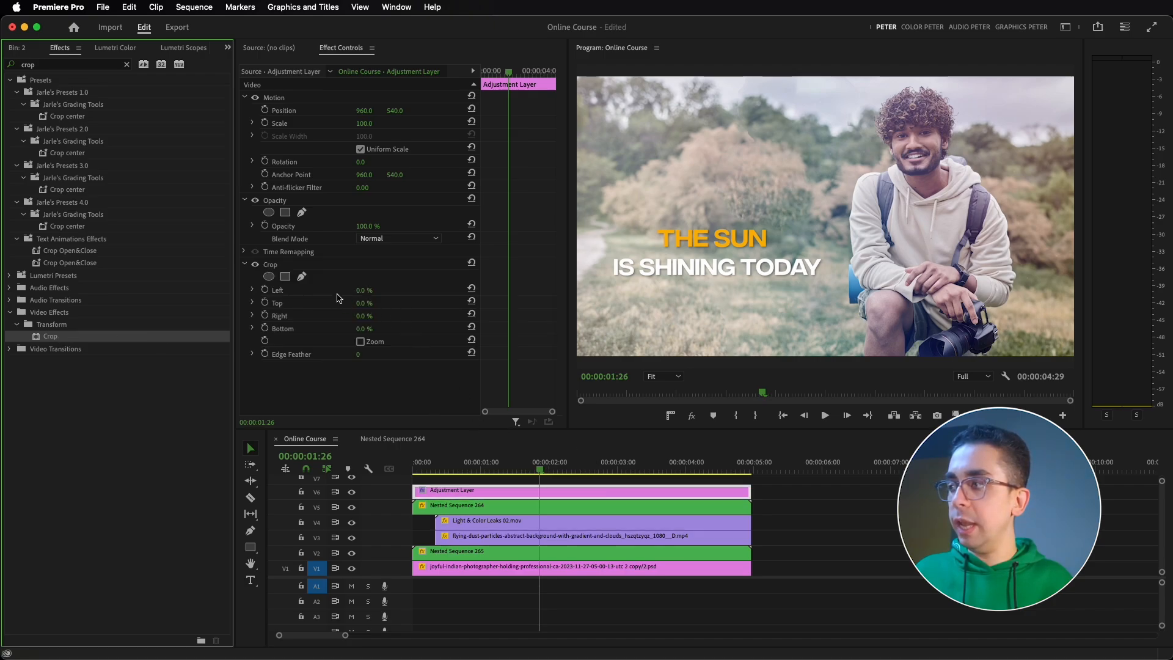
Step: Set the adjustment layer's Crop to 12% at both the top and the bottom
click(359, 303)
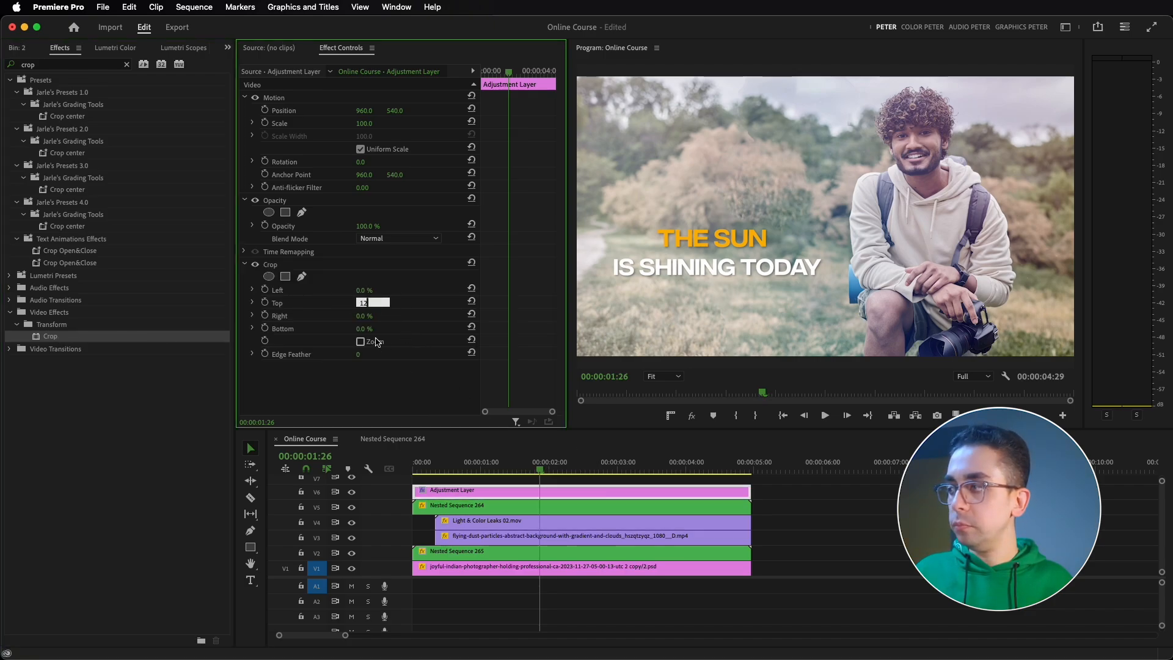
text(12)
click(373, 328)
text(12)
key(Return)
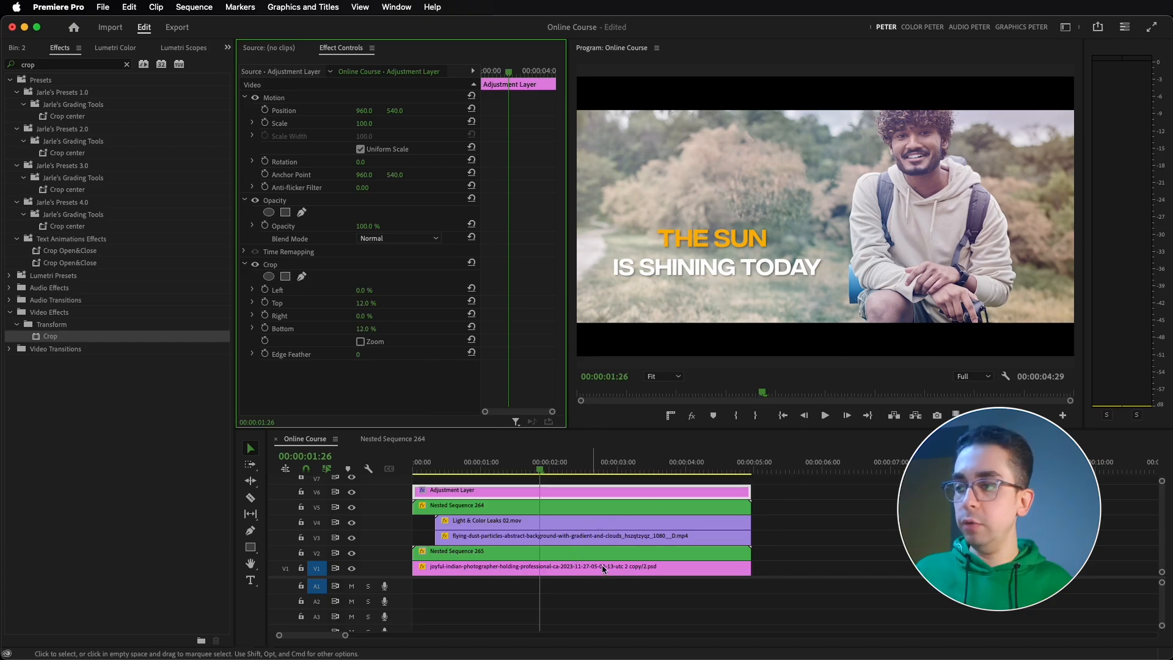
Step: Nest all the clips below the adjustment layer into a single sequence
drag(771, 501, 529, 579)
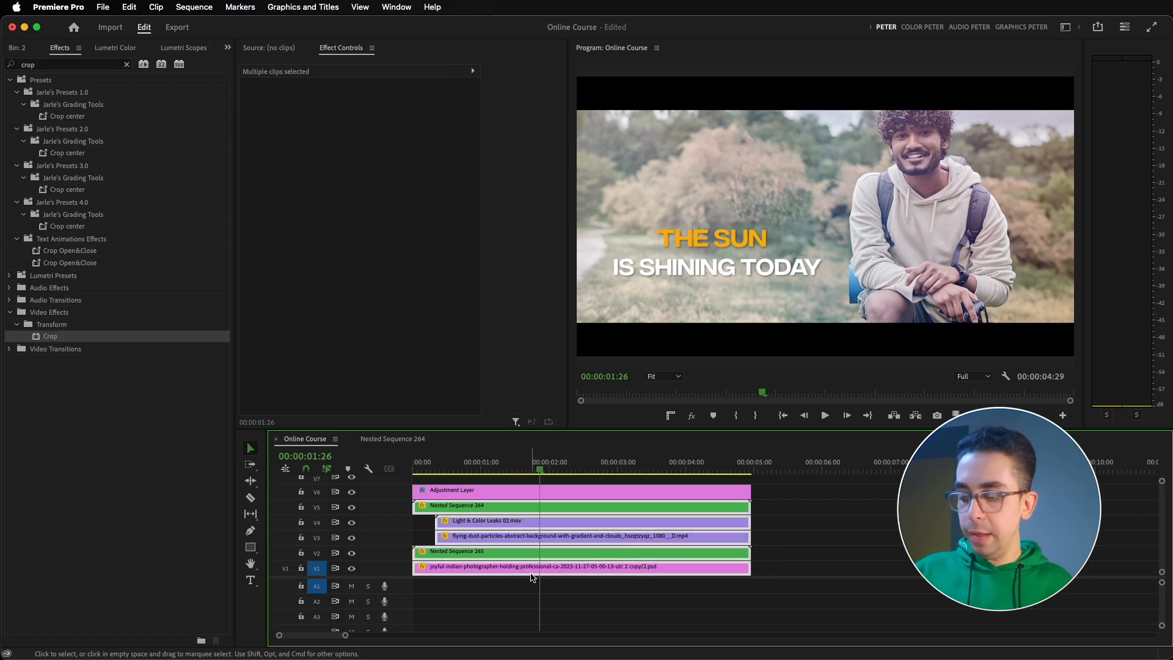
key(shift+n)
click(633, 357)
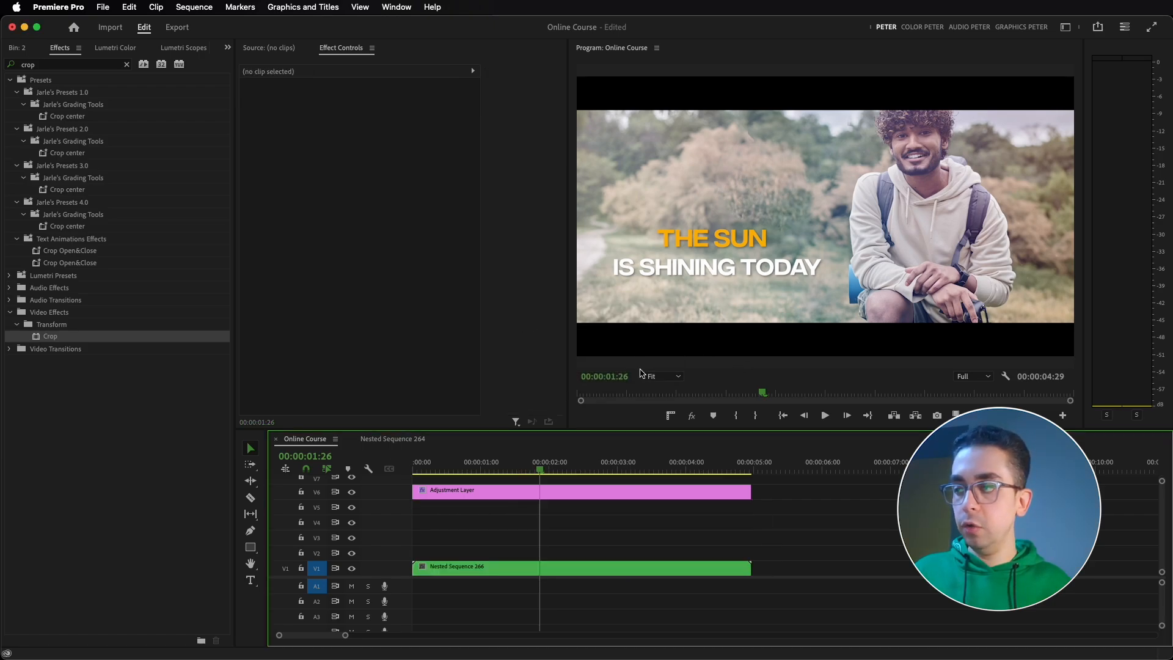
Step: Set the new nested sequence's vertical position to 649 to reframe it within the crop bars, and play it from the start
click(557, 566)
drag(391, 109, 435, 110)
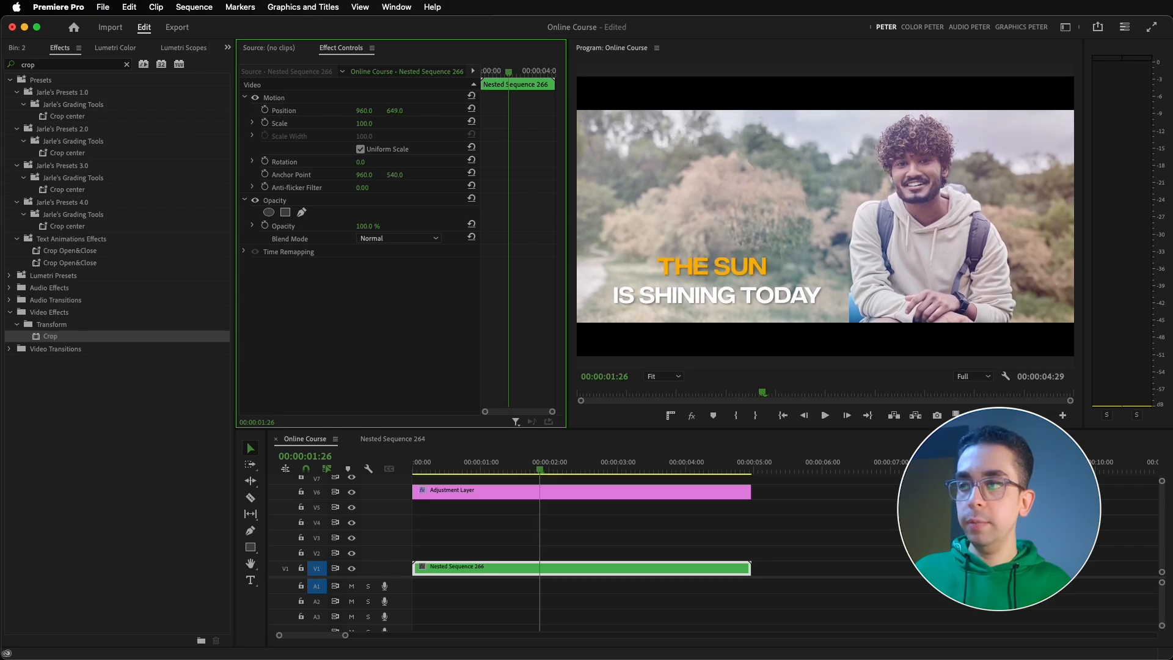
drag(532, 474, 266, 492)
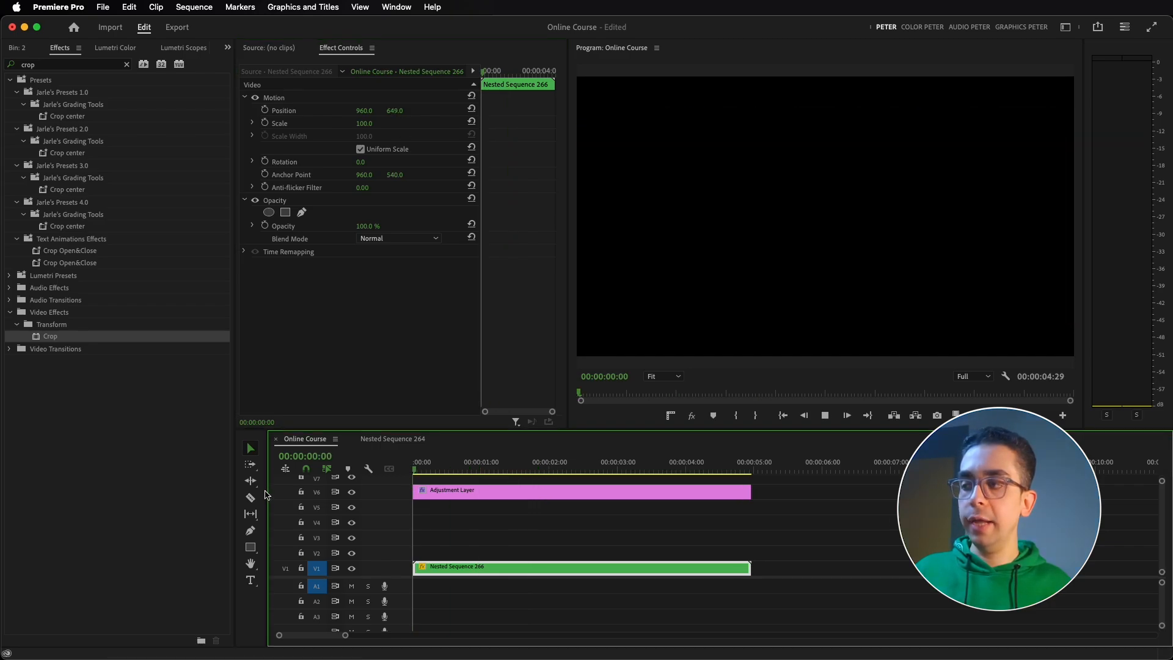
key(space)
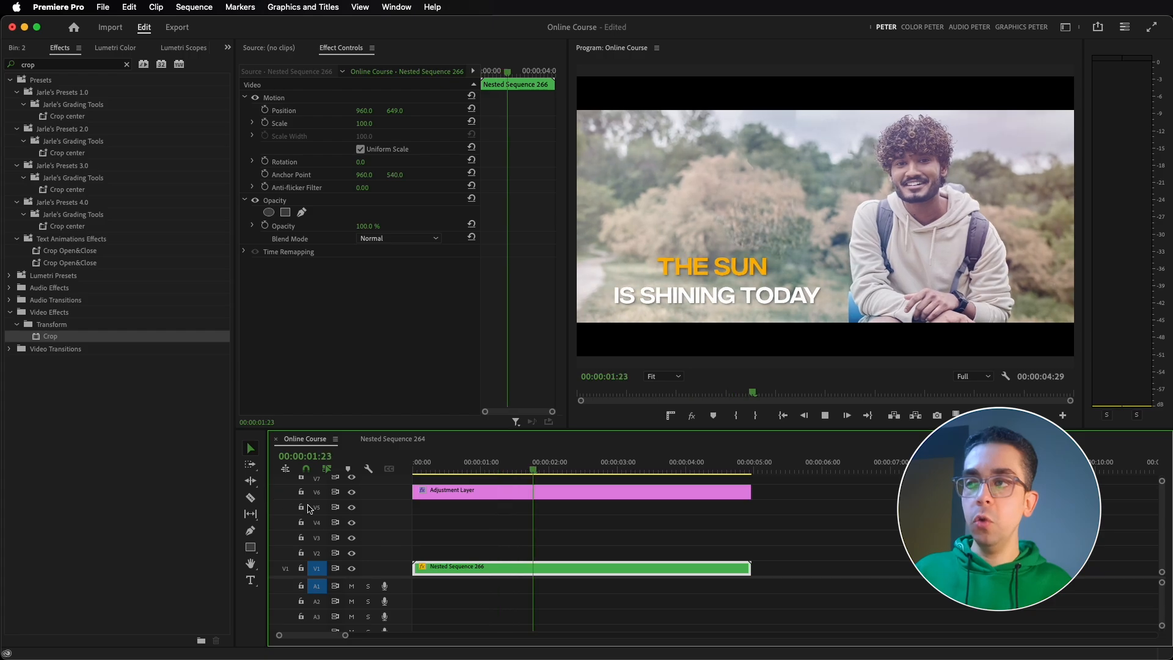